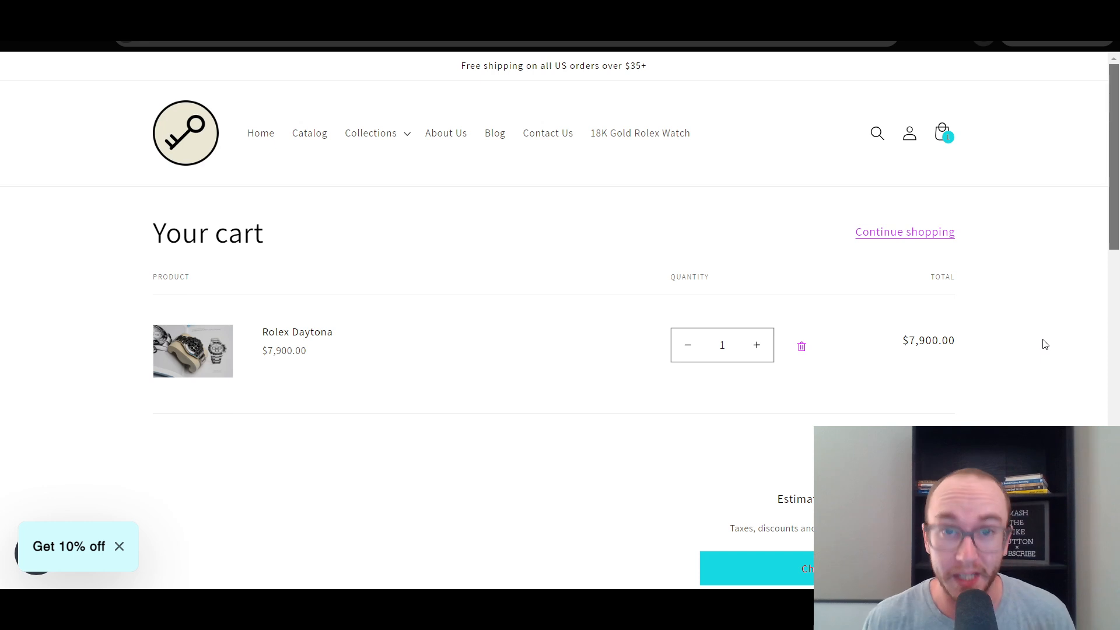
# Step: Examine the cart with the Rolex Daytona, checking the WATCH SALE discount line and the estimated total
pyautogui.moveTo(1112, 233); pyautogui.dragTo(1099, 341)
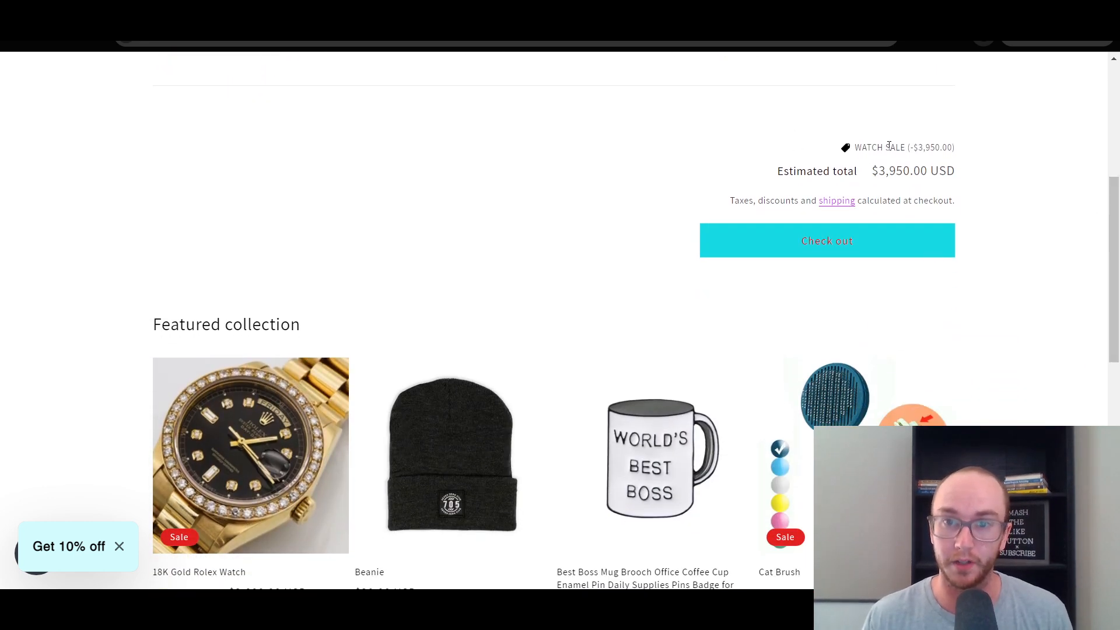
pyautogui.scroll(4, 1118, 273)
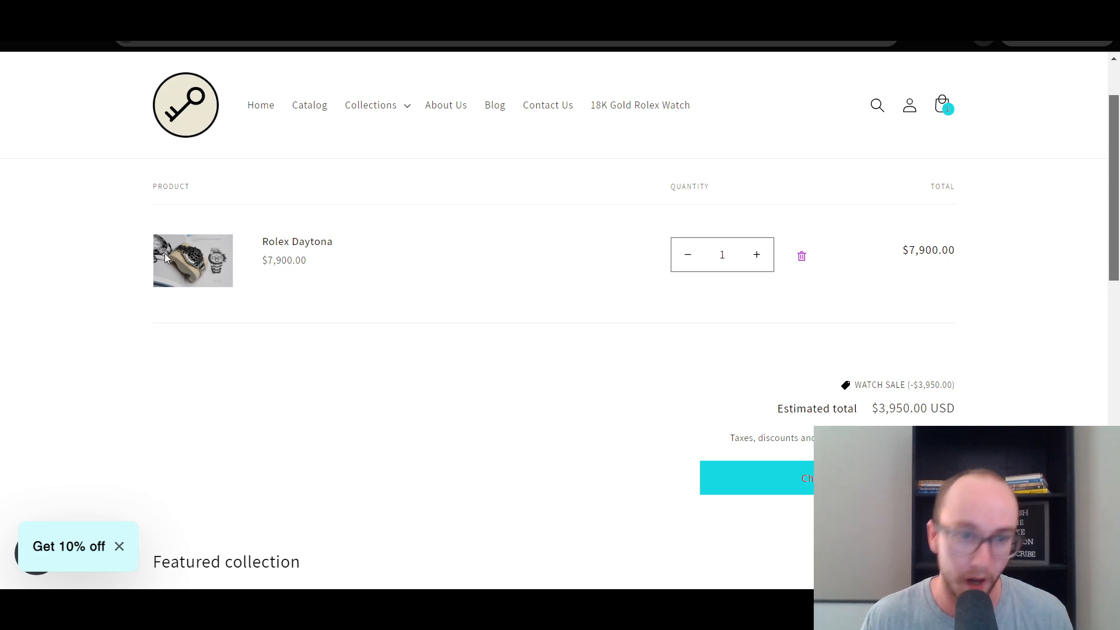
pyautogui.moveTo(1112, 241); pyautogui.dragTo(1112, 325)
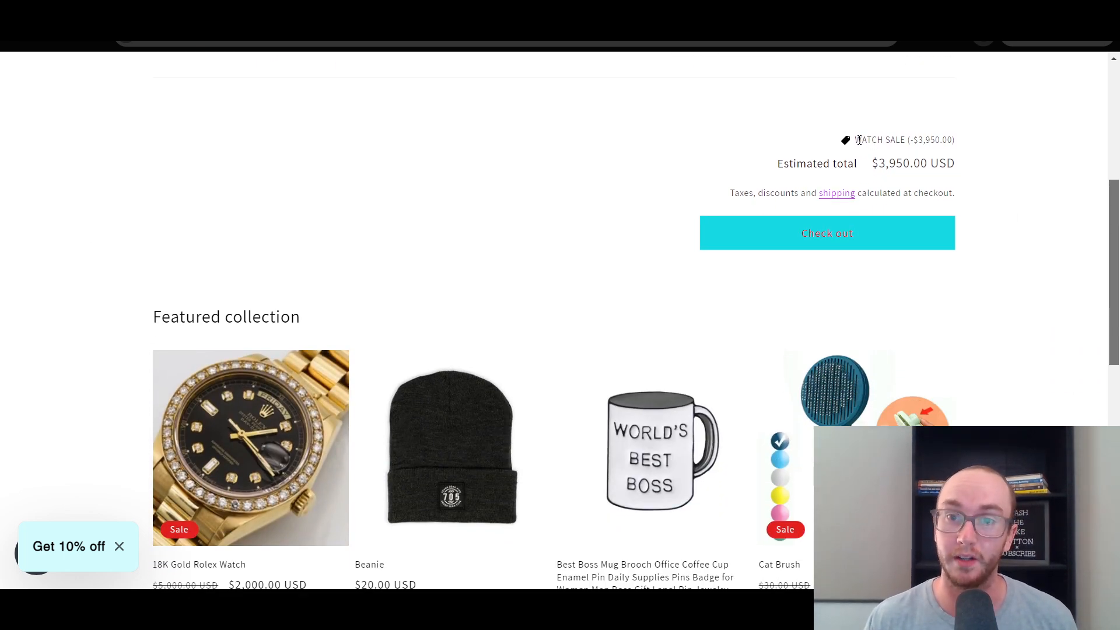
pyautogui.moveTo(857, 140); pyautogui.dragTo(989, 150)
pyautogui.click(906, 165)
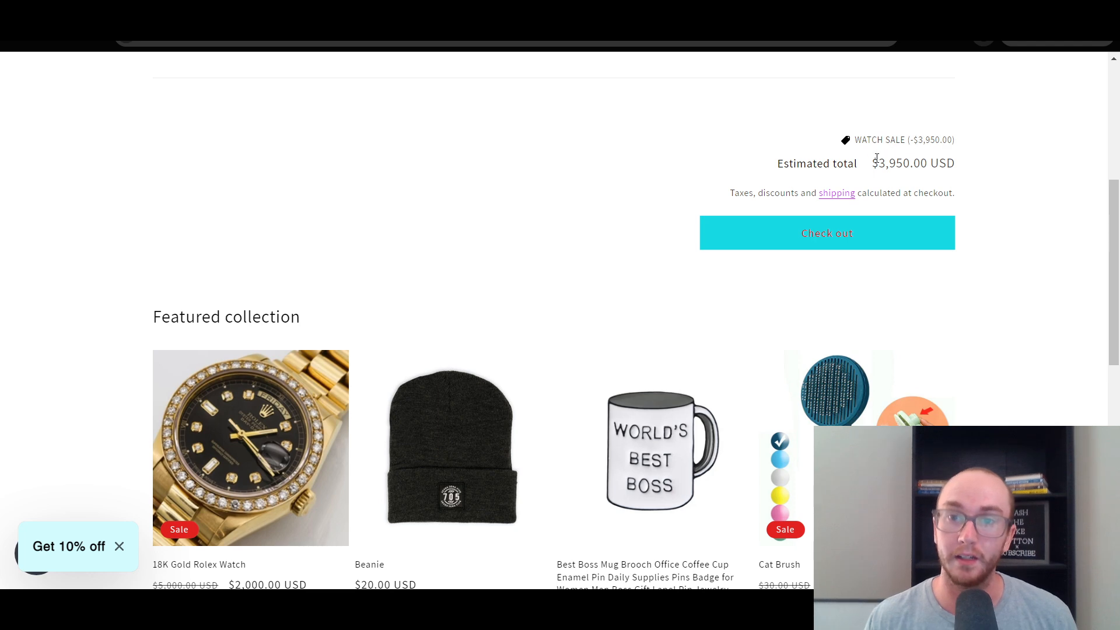
pyautogui.moveTo(873, 160); pyautogui.dragTo(958, 163)
pyautogui.click(973, 167)
pyautogui.scroll(6, 1117, 263)
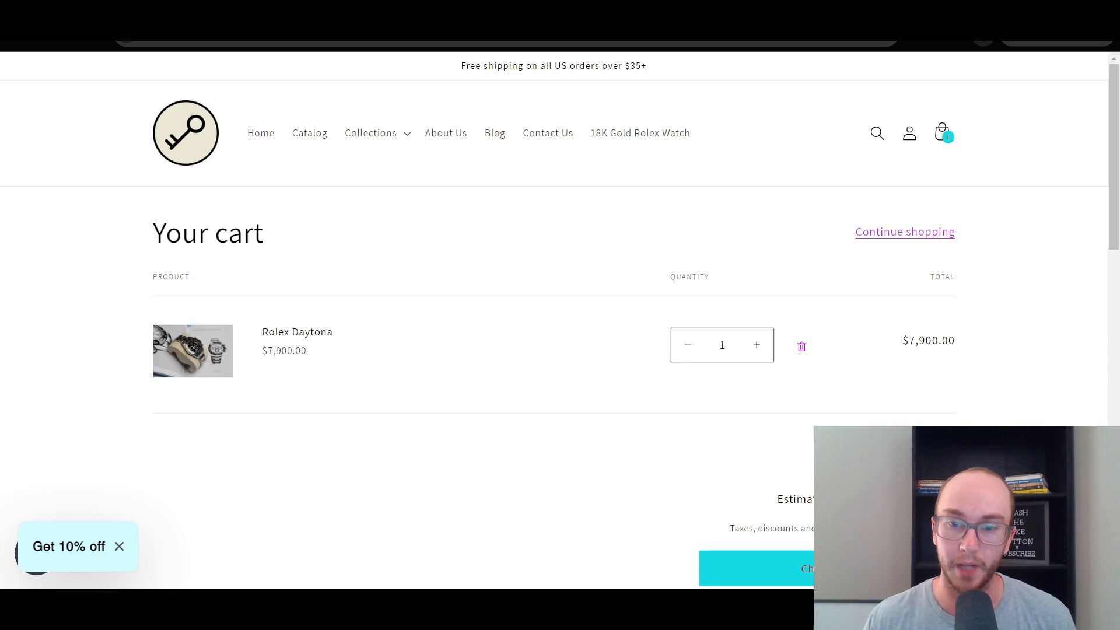
# Step: Proceed from the cart to checkout and examine the WATCH SALE order discount and total savings in the order summary
pyautogui.scroll(-5, 1113, 321)
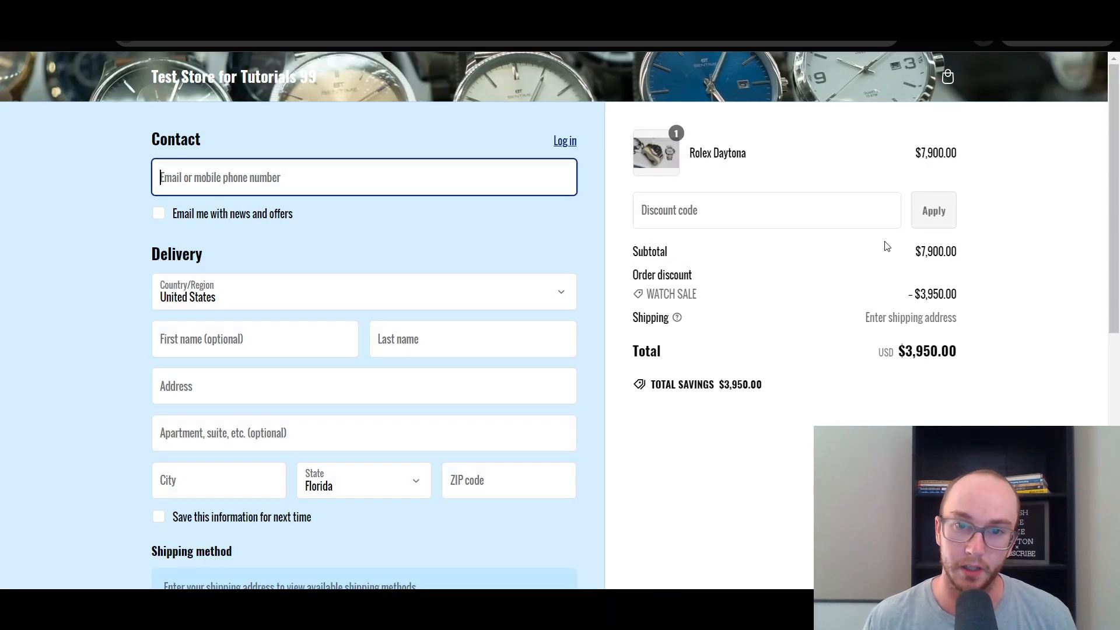
pyautogui.moveTo(1116, 276); pyautogui.dragTo(1107, 200)
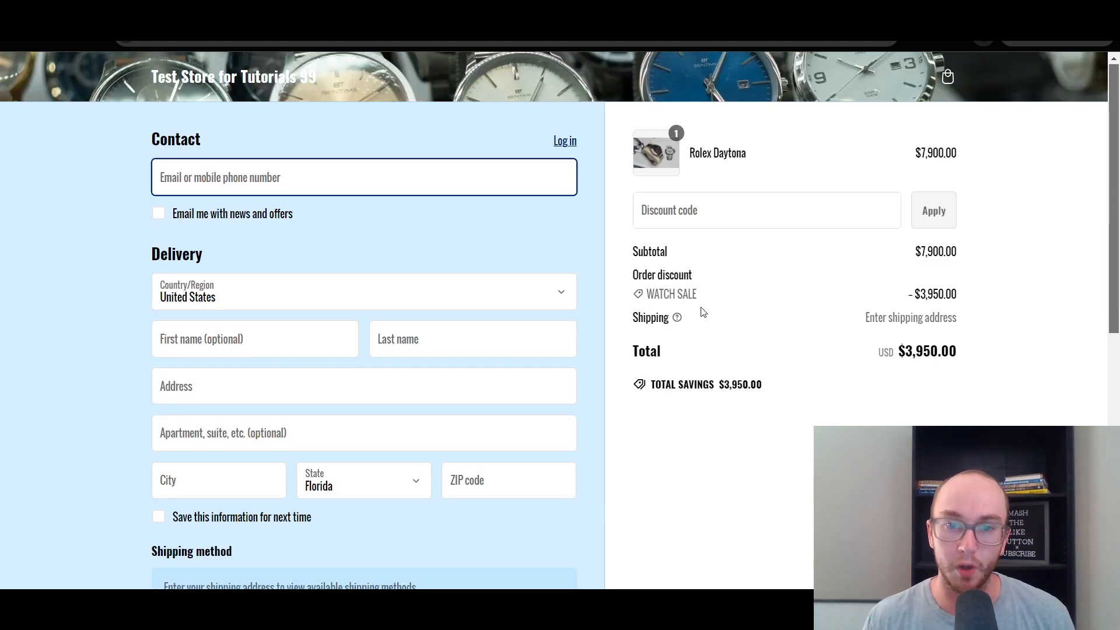
pyautogui.moveTo(635, 270); pyautogui.dragTo(748, 299)
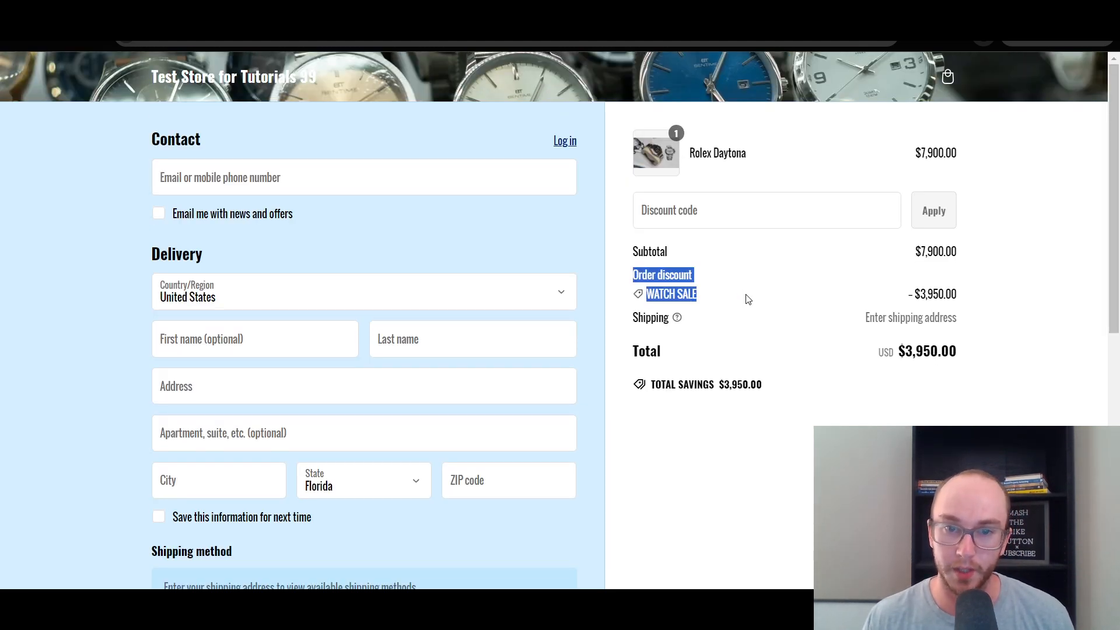
pyautogui.click(673, 294)
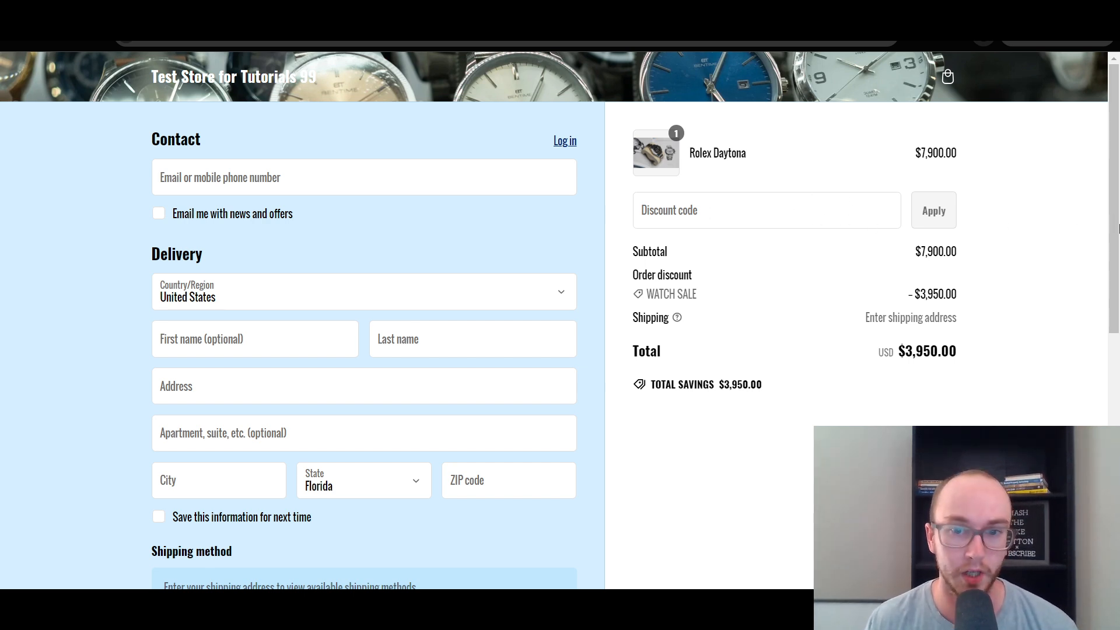
pyautogui.scroll(-1, 1117, 228)
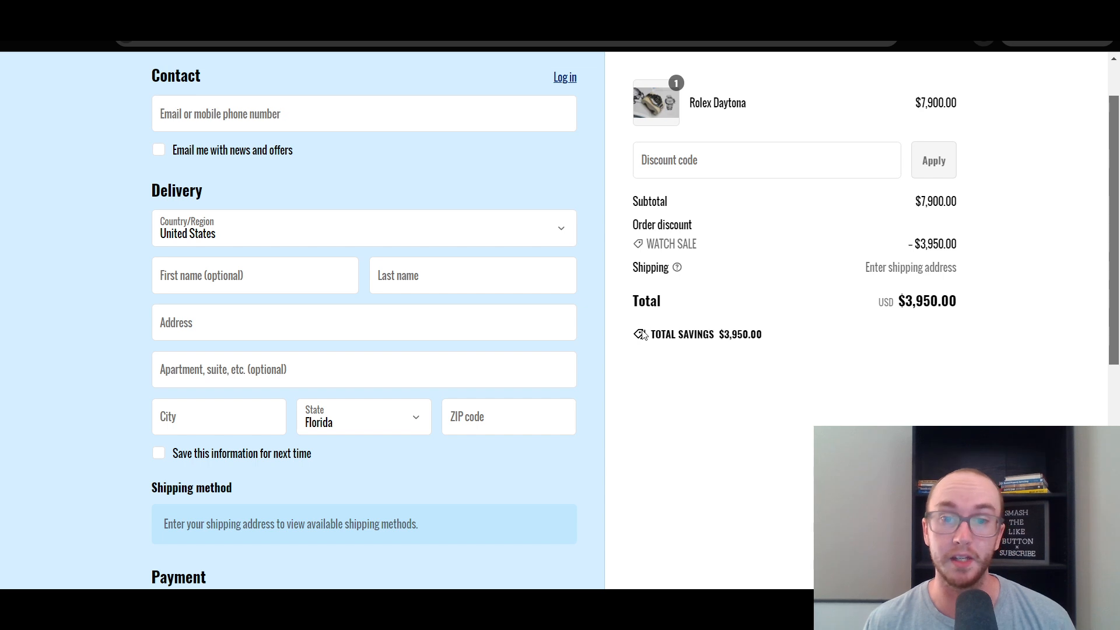
pyautogui.moveTo(652, 334); pyautogui.dragTo(757, 335)
pyautogui.click(778, 337)
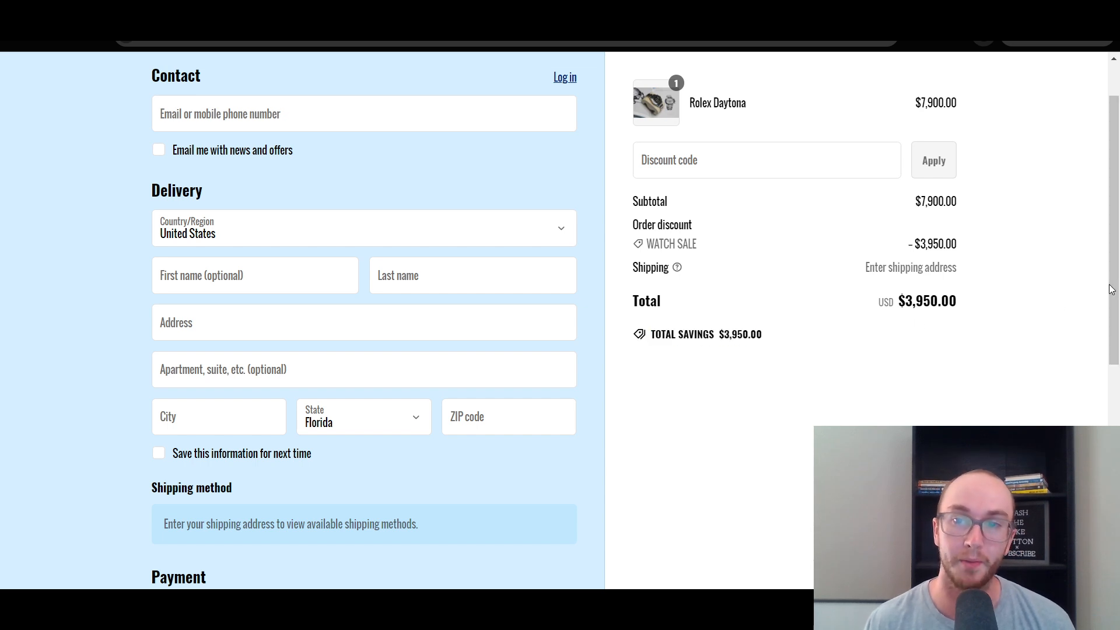
pyautogui.scroll(1, 1111, 290)
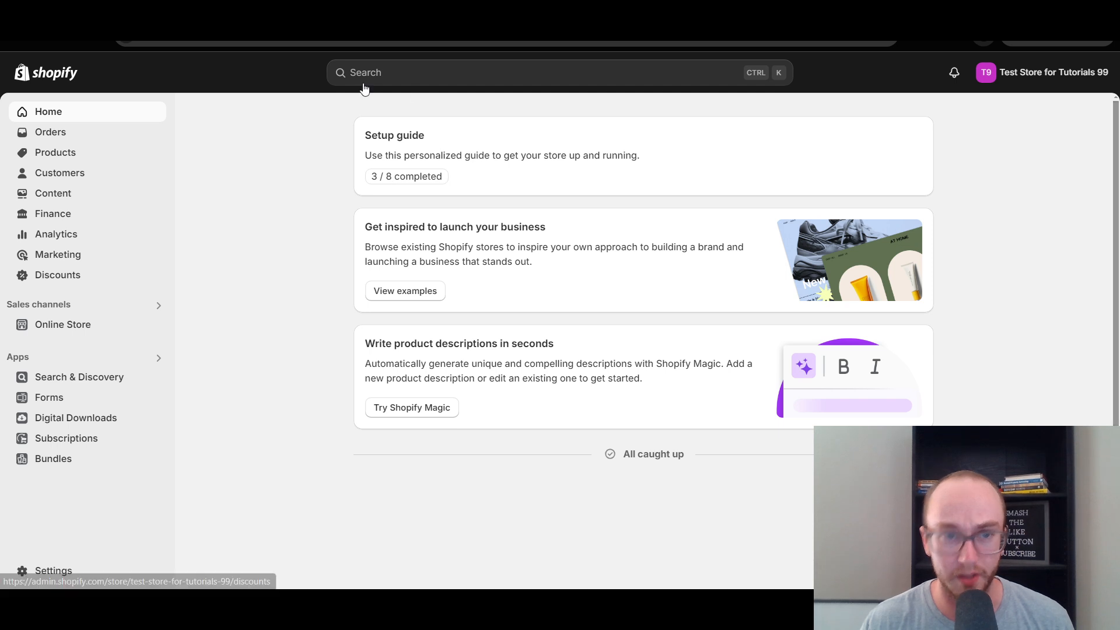
# Step: Open the WATCH SALE discount from the Shopify admin's discounts list and check its type and method
pyautogui.click(50, 279)
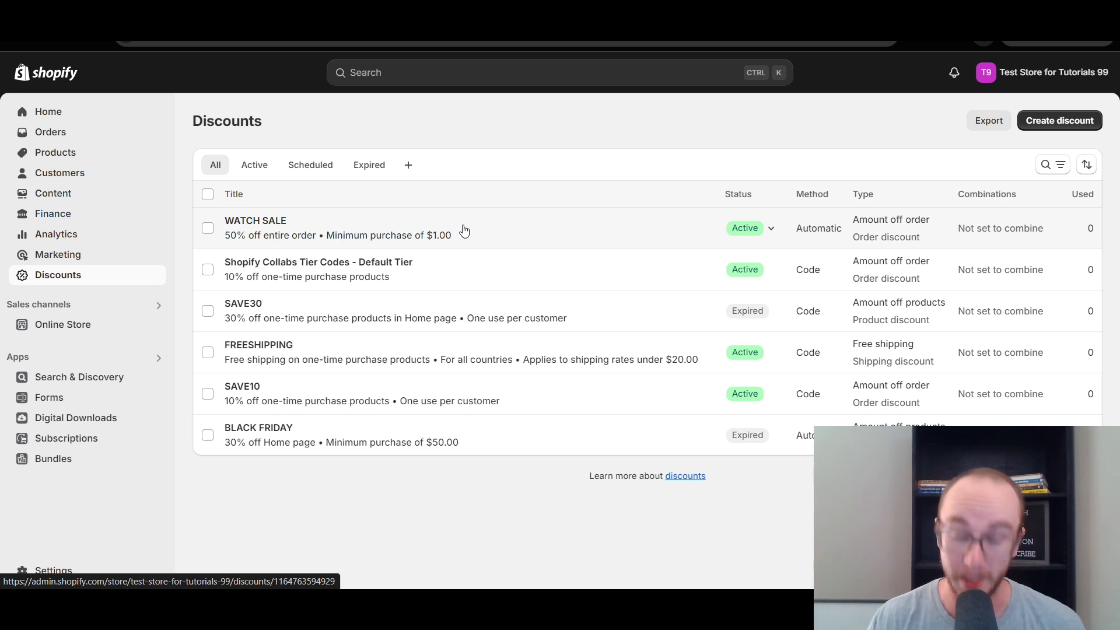
pyautogui.click(493, 228)
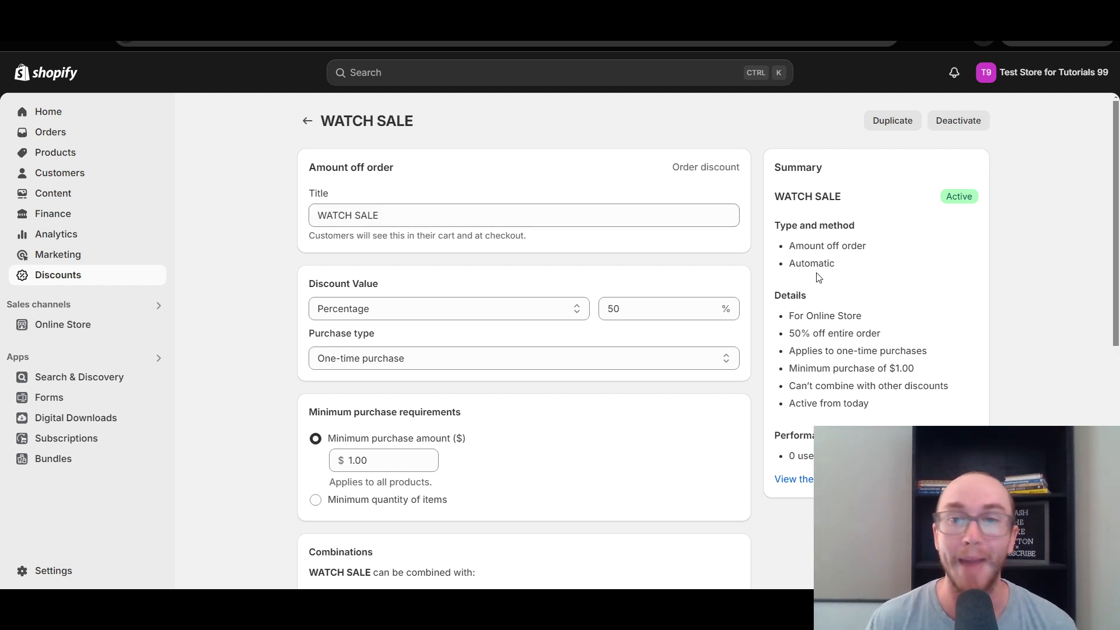
pyautogui.moveTo(784, 246); pyautogui.dragTo(870, 248)
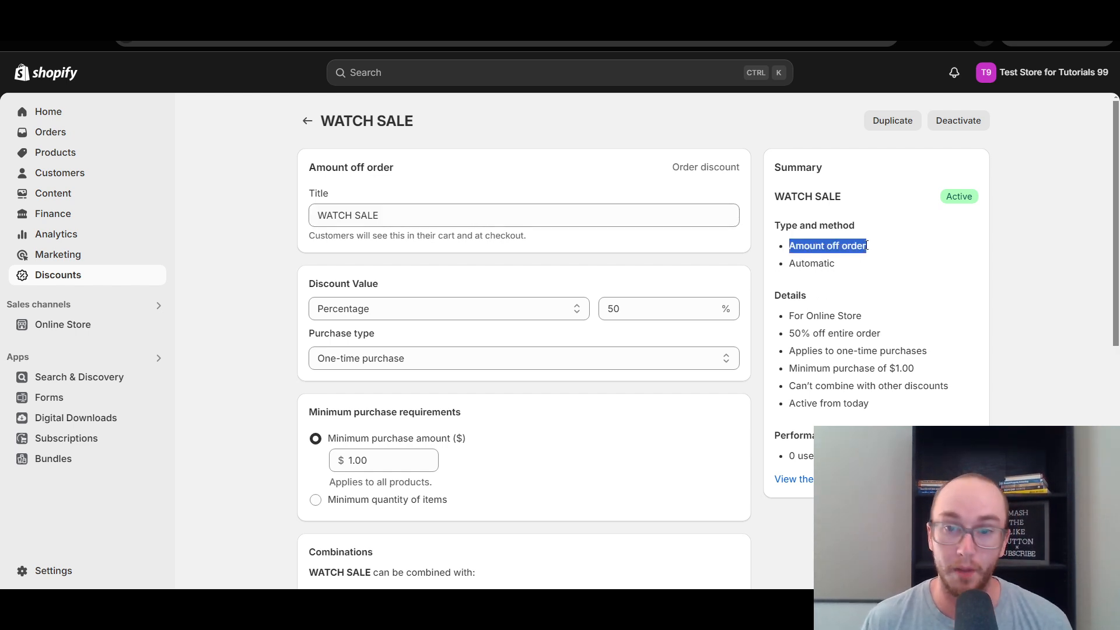
pyautogui.click(877, 256)
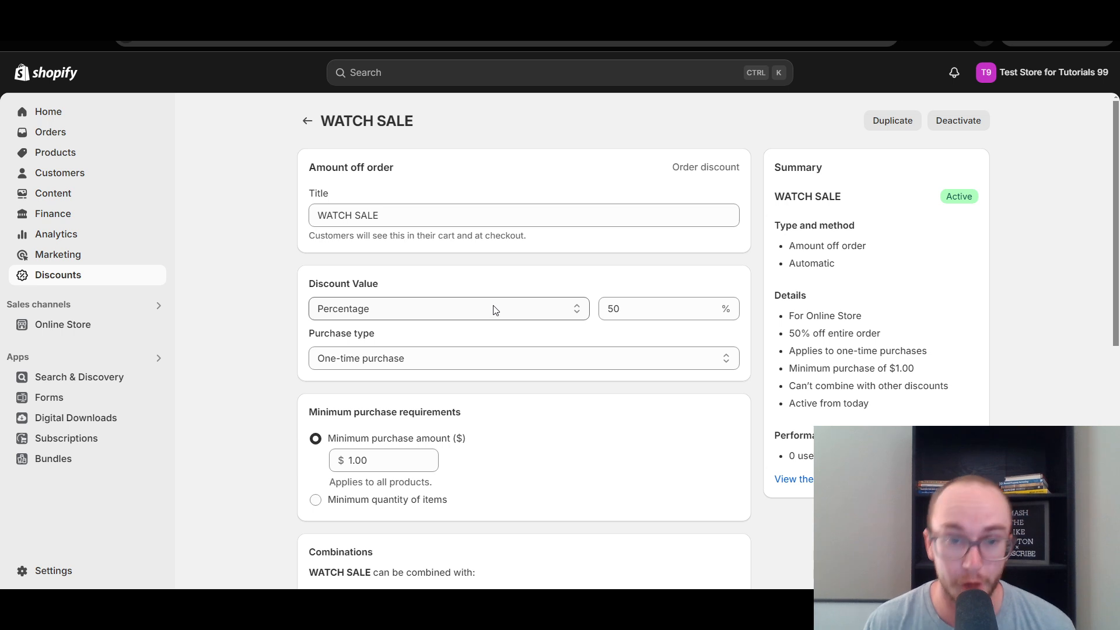
# Step: Look through the available discount value types and purchase types for the WATCH SALE discount, leaving the selections as they are
pyautogui.click(507, 313)
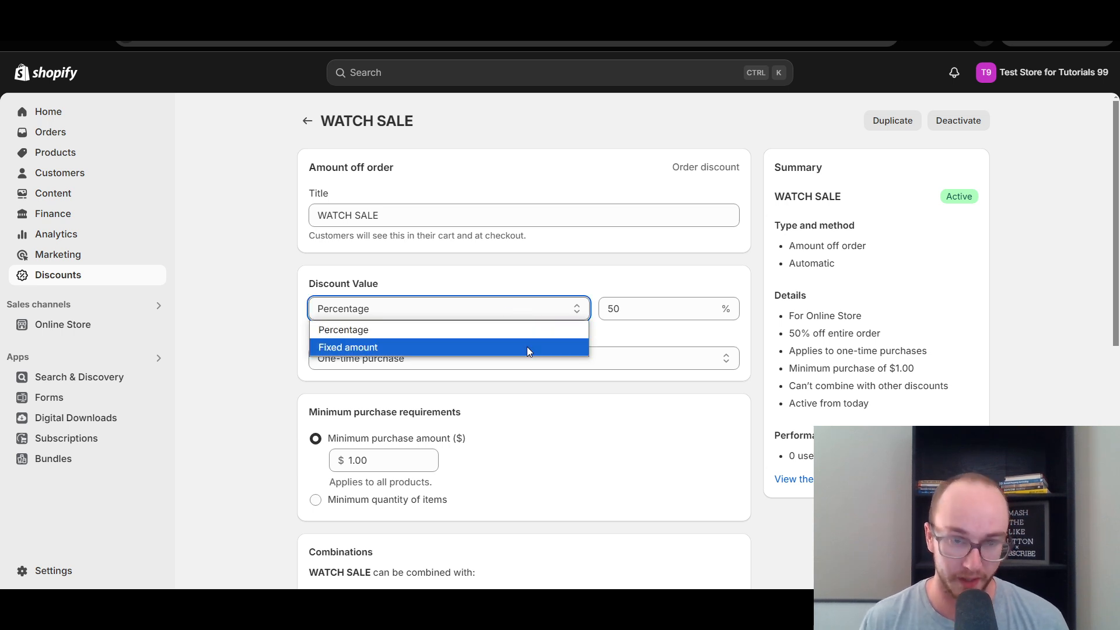
pyautogui.click(523, 283)
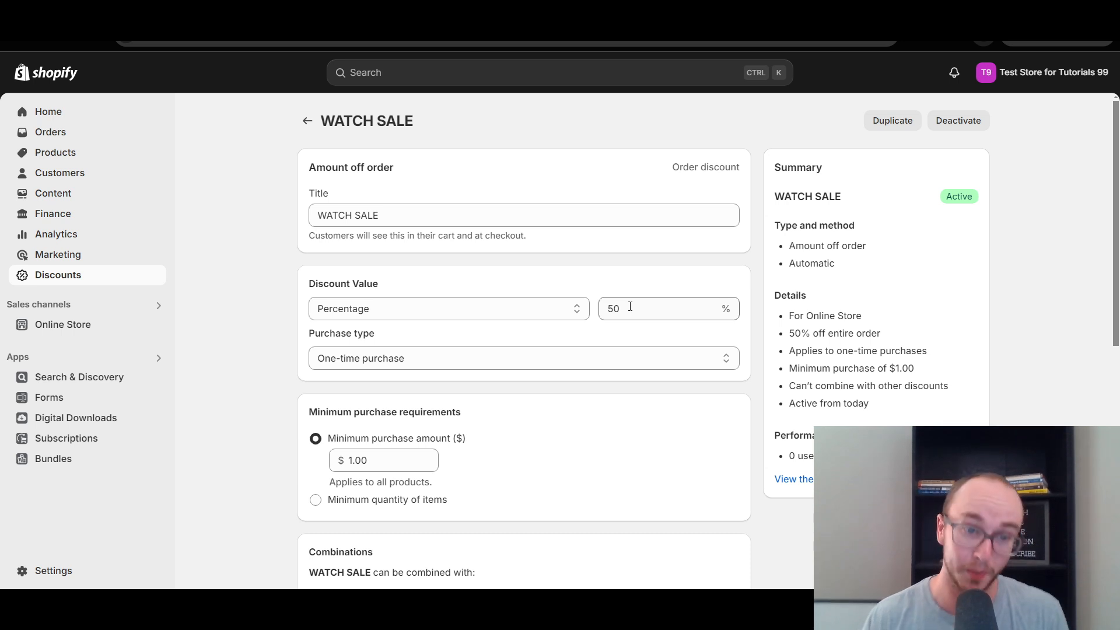
pyautogui.click(407, 359)
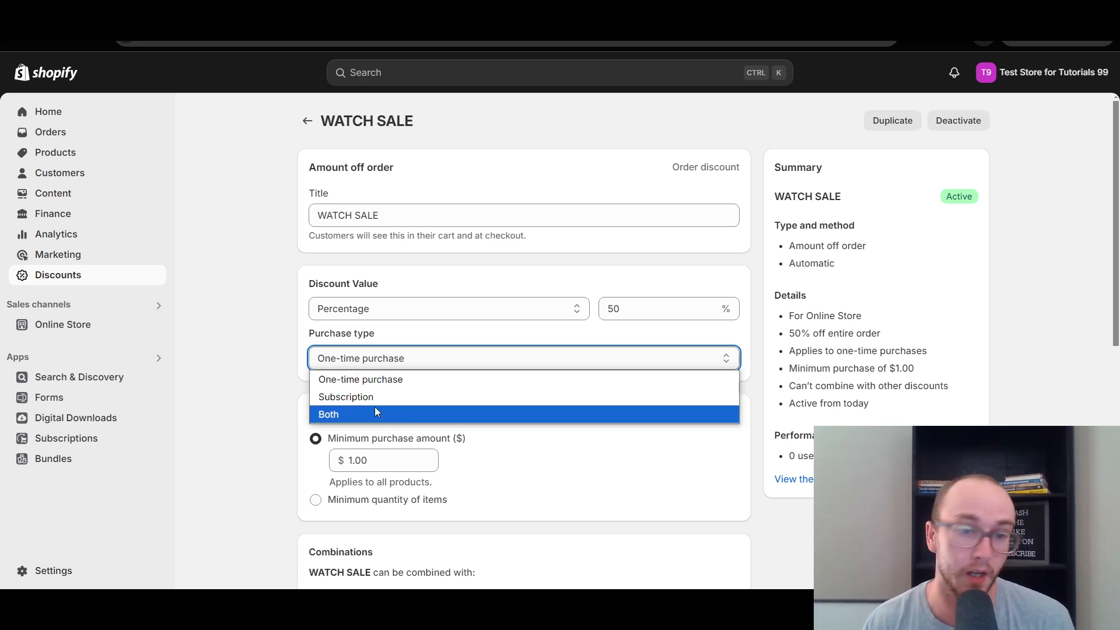
pyautogui.click(274, 347)
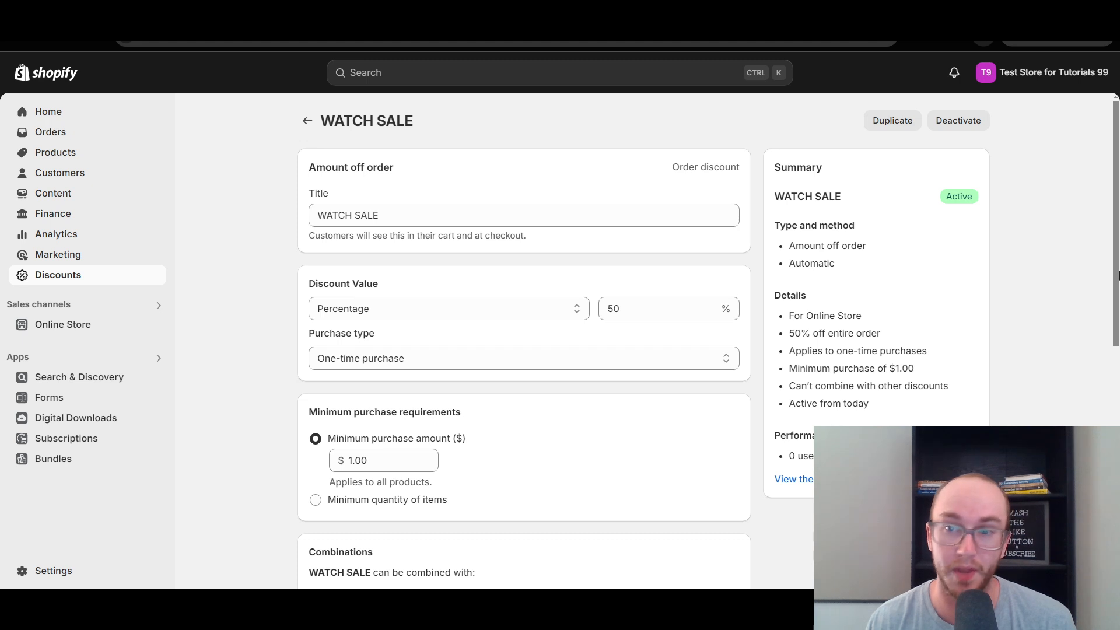
# Step: Review the WATCH SALE discount's minimum purchase requirements and discard the unsaved changes
pyautogui.scroll(-1, 580, 341)
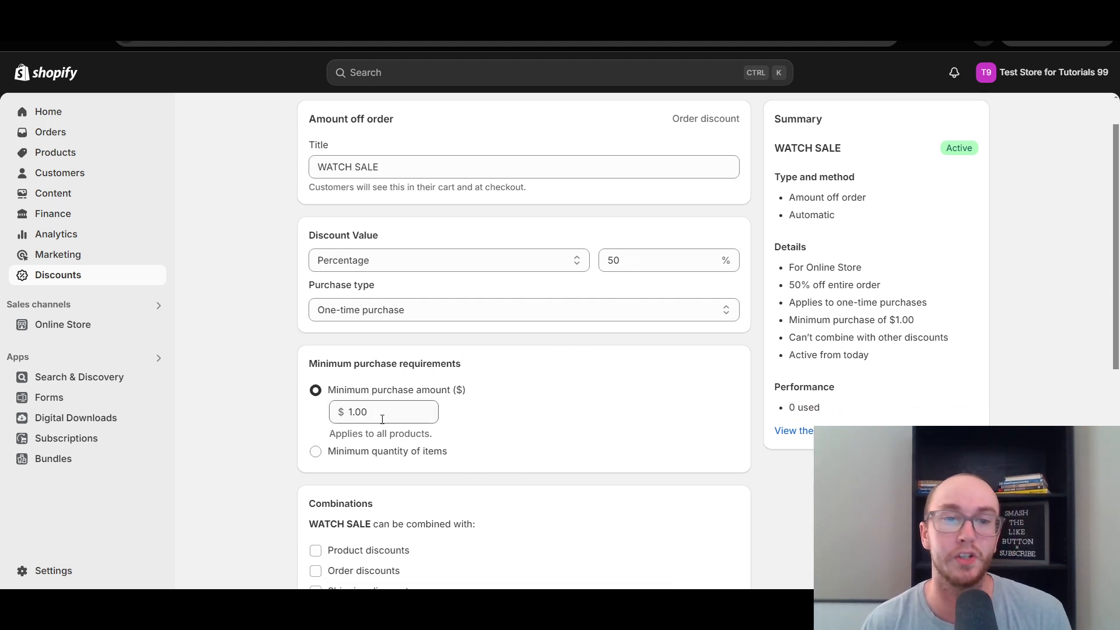
pyautogui.scroll(-1, 472, 430)
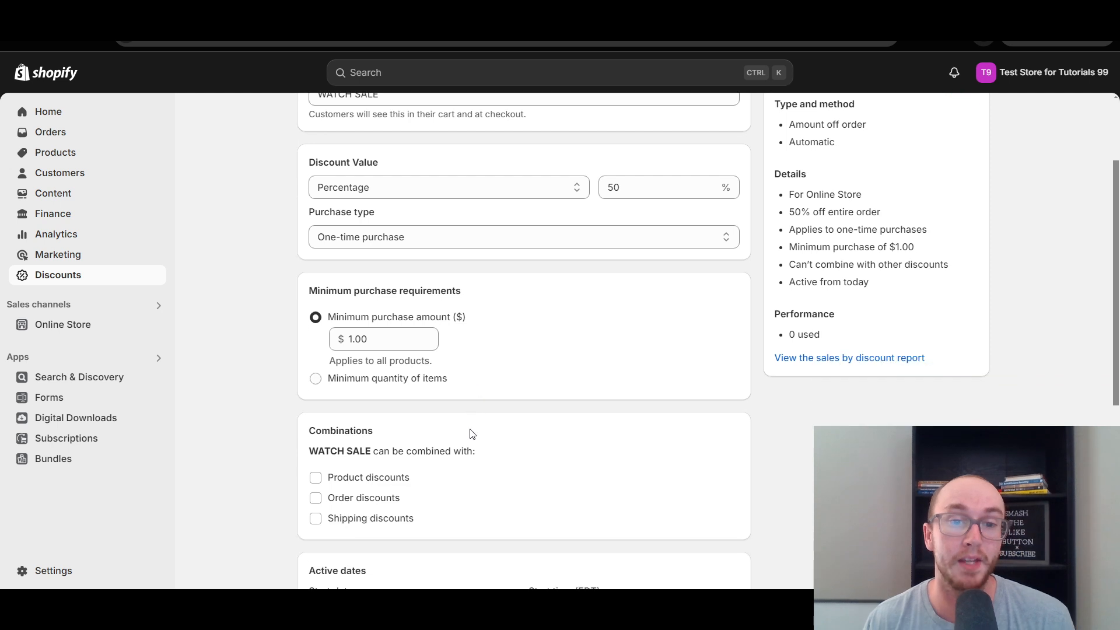
pyautogui.scroll(-1, 482, 430)
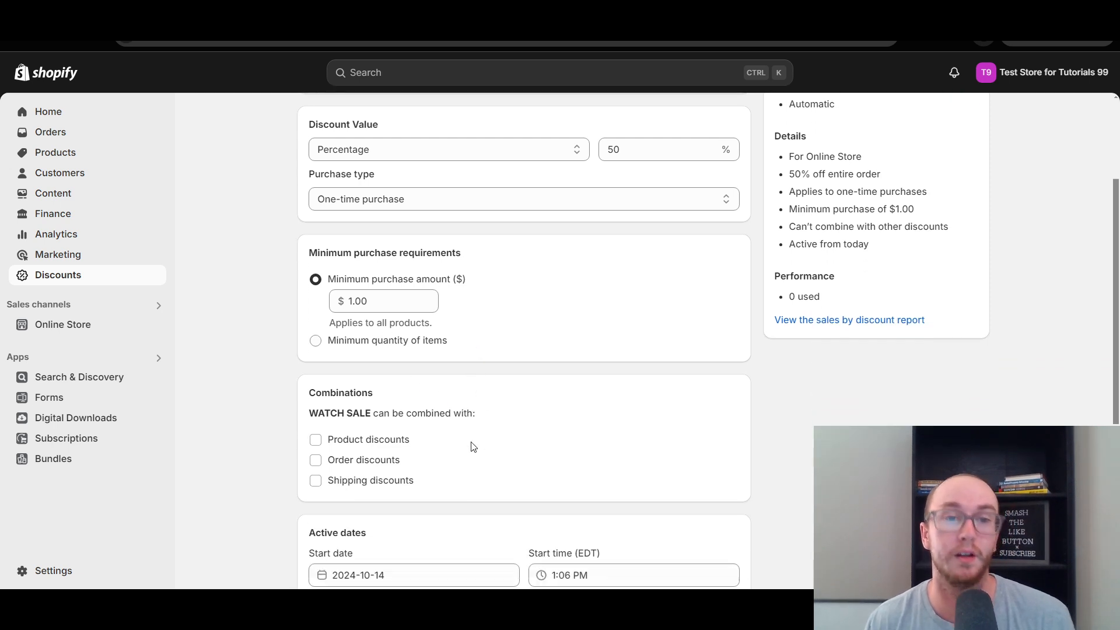
pyautogui.moveTo(380, 266); pyautogui.dragTo(284, 265)
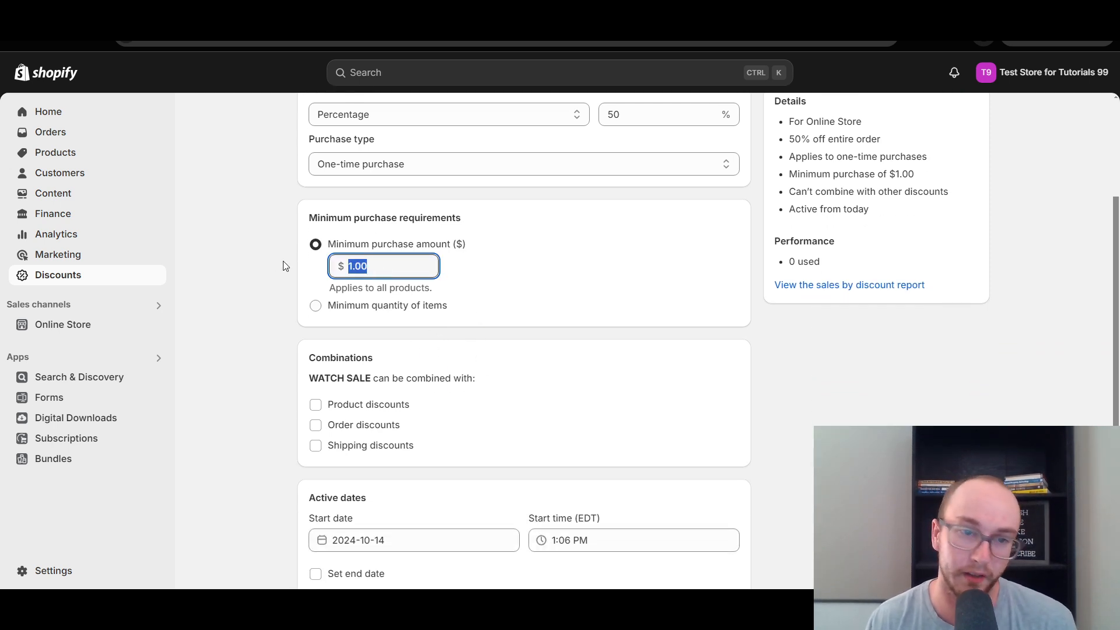
pyautogui.click(285, 266)
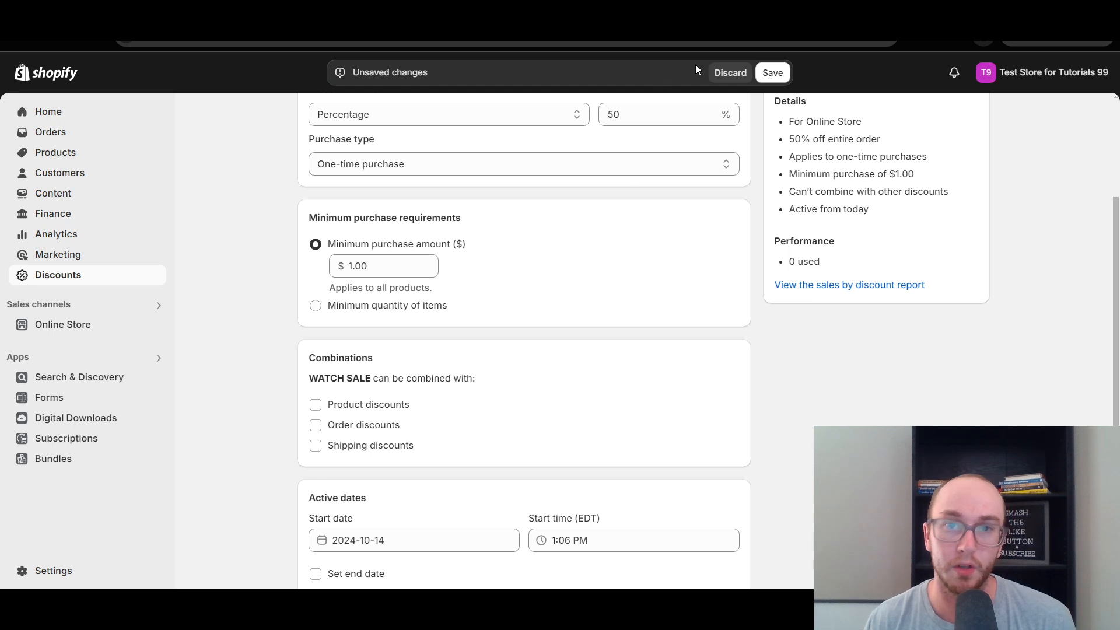
pyautogui.click(730, 72)
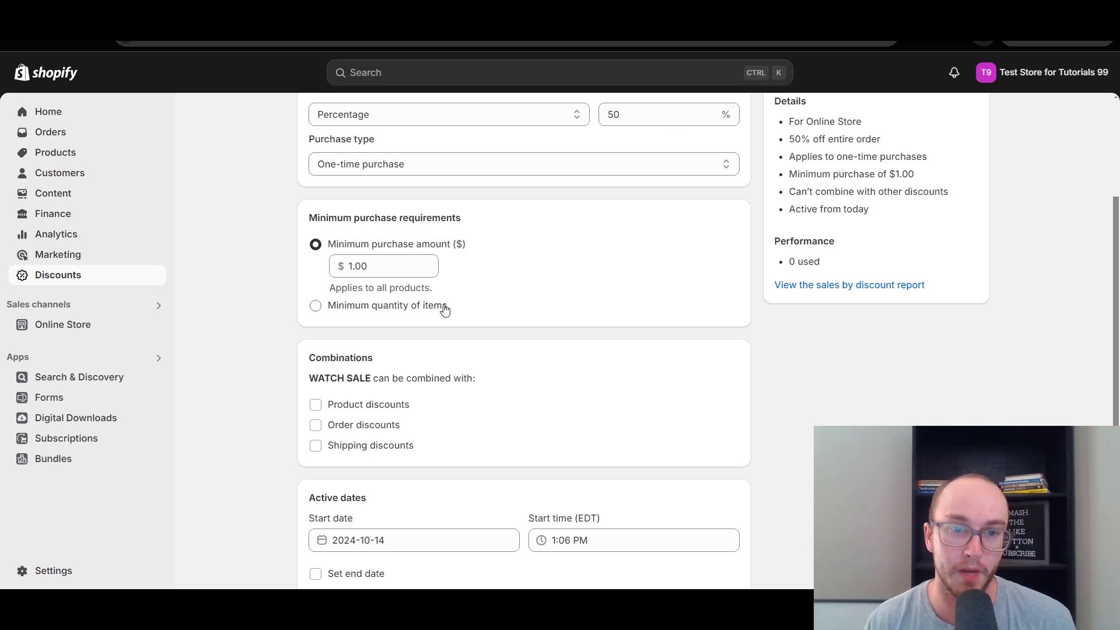
# Step: Review the WATCH SALE discount's combination options and its active dates
pyautogui.scroll(-1, 592, 424)
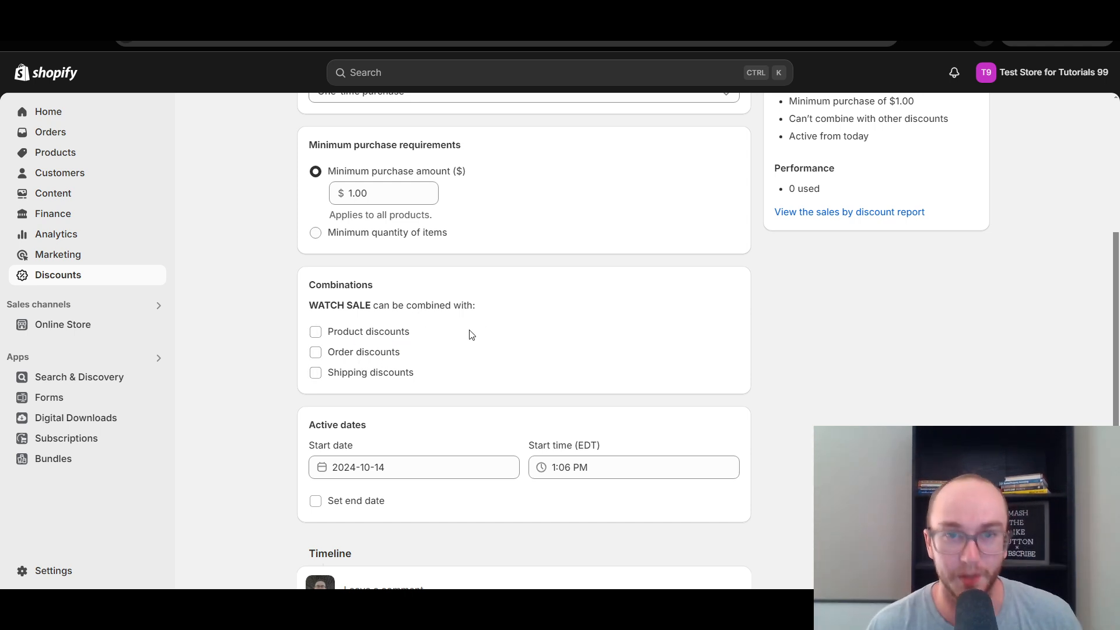
pyautogui.moveTo(317, 295); pyautogui.dragTo(387, 289)
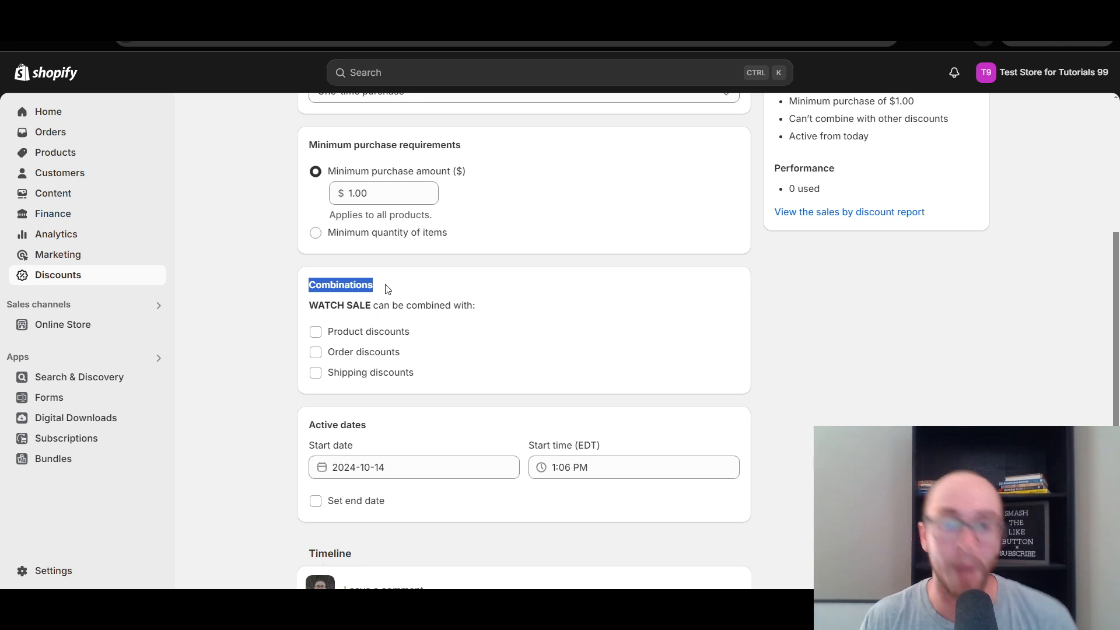
pyautogui.click(387, 290)
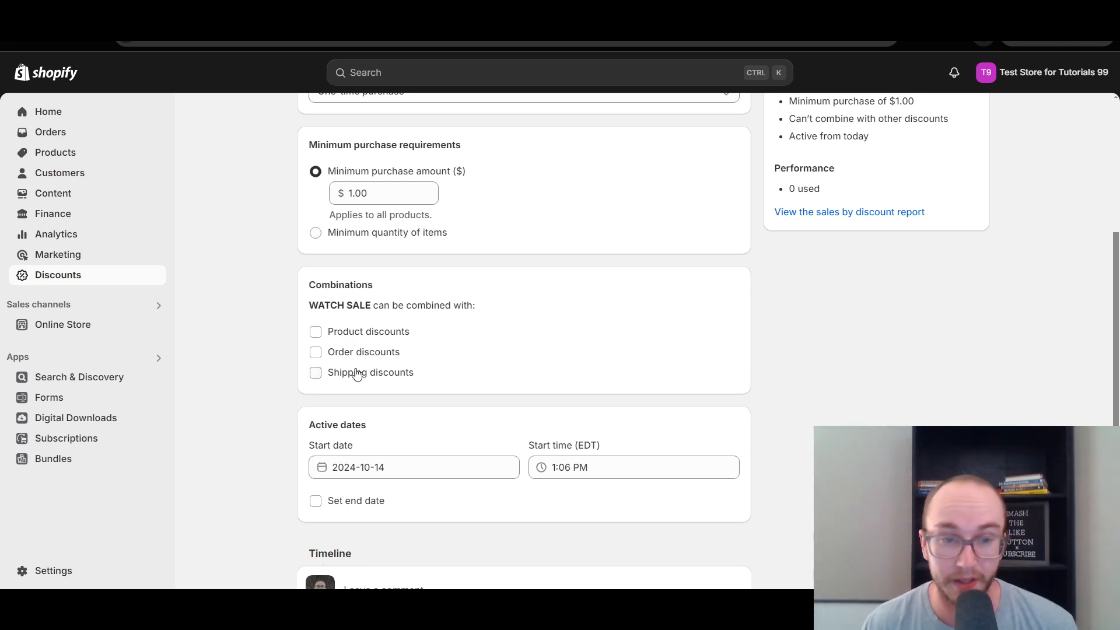
pyautogui.scroll(-2, 935, 341)
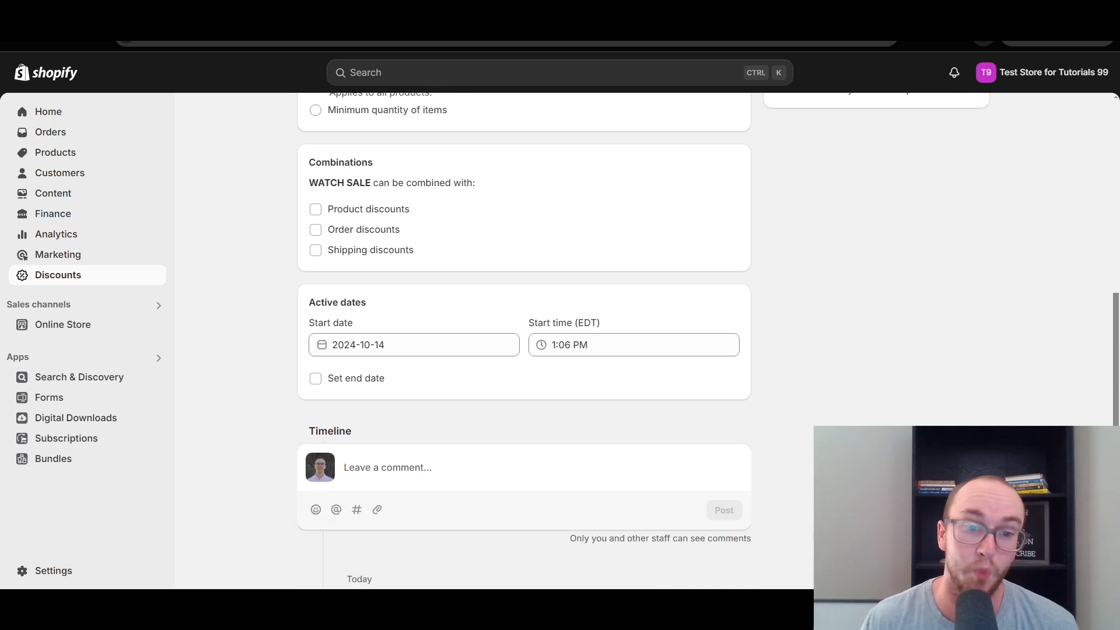
# Step: Deactivate the WATCH SALE discount and confirm the deactivation
pyautogui.scroll(2, 1093, 358)
pyautogui.scroll(1, 1094, 357)
pyautogui.scroll(2, 1081, 257)
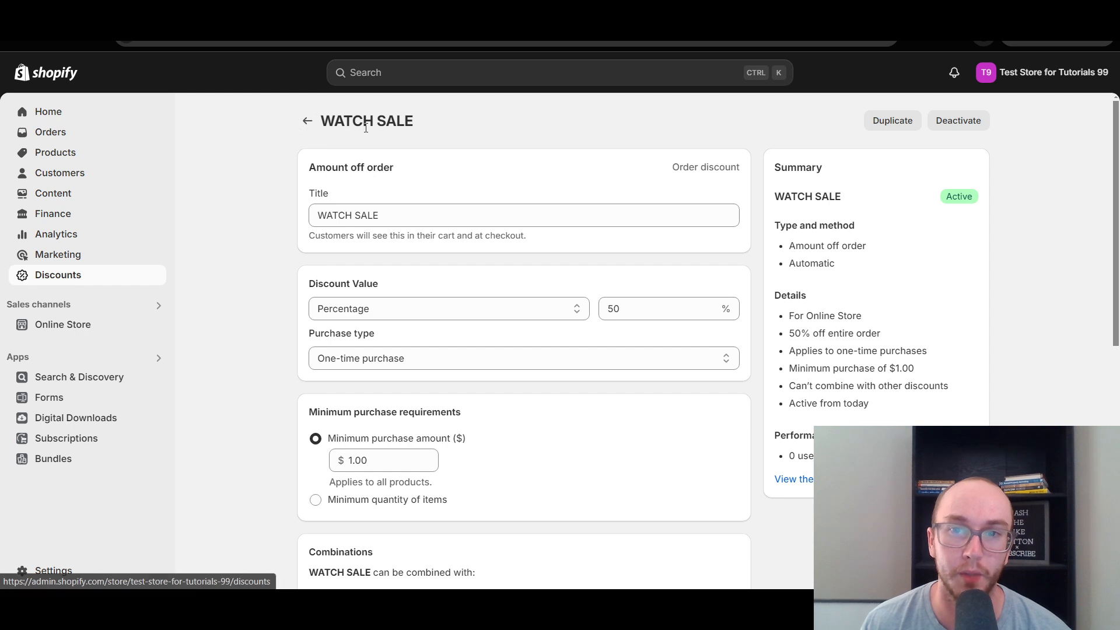
pyautogui.click(962, 121)
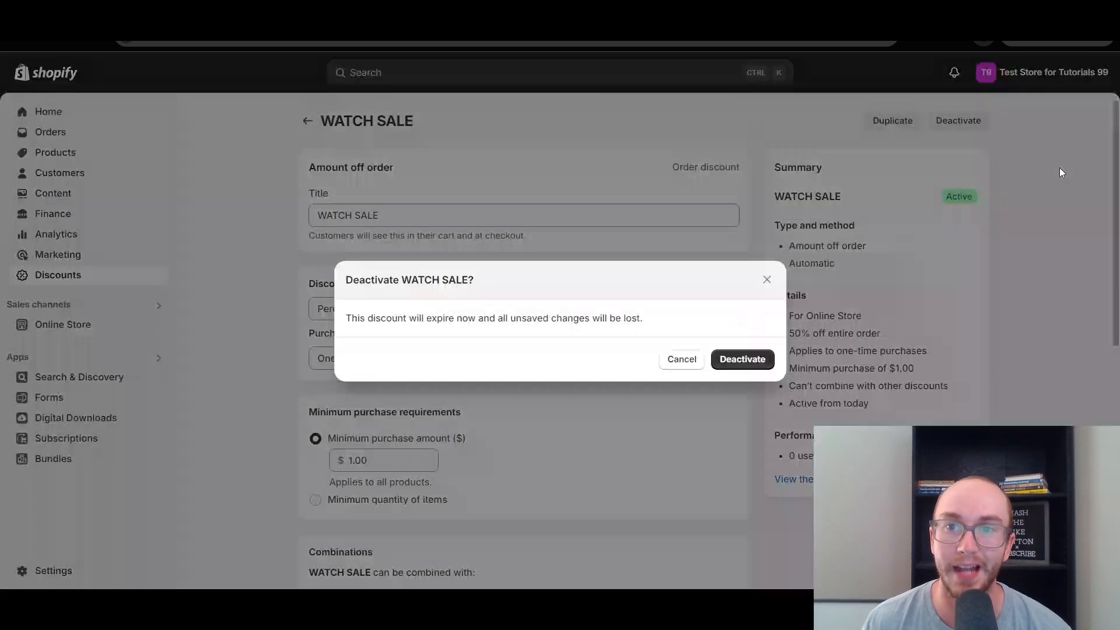
pyautogui.click(745, 362)
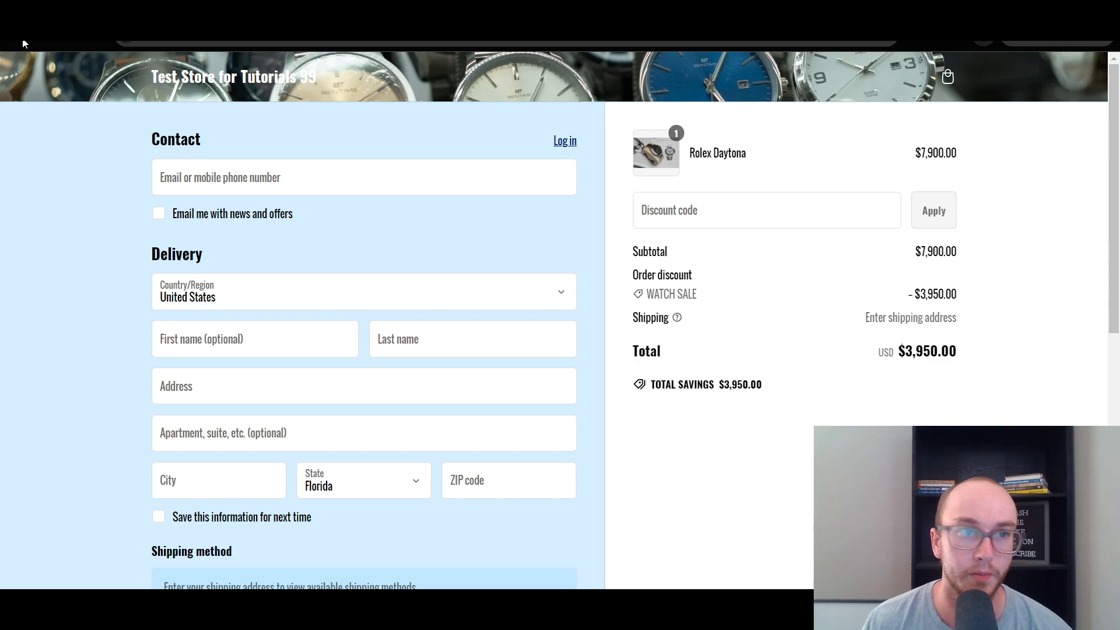
# Step: Return from the storefront checkout to the store's home page and open the cart to check for the WATCH SALE discount
pyautogui.click(205, 77)
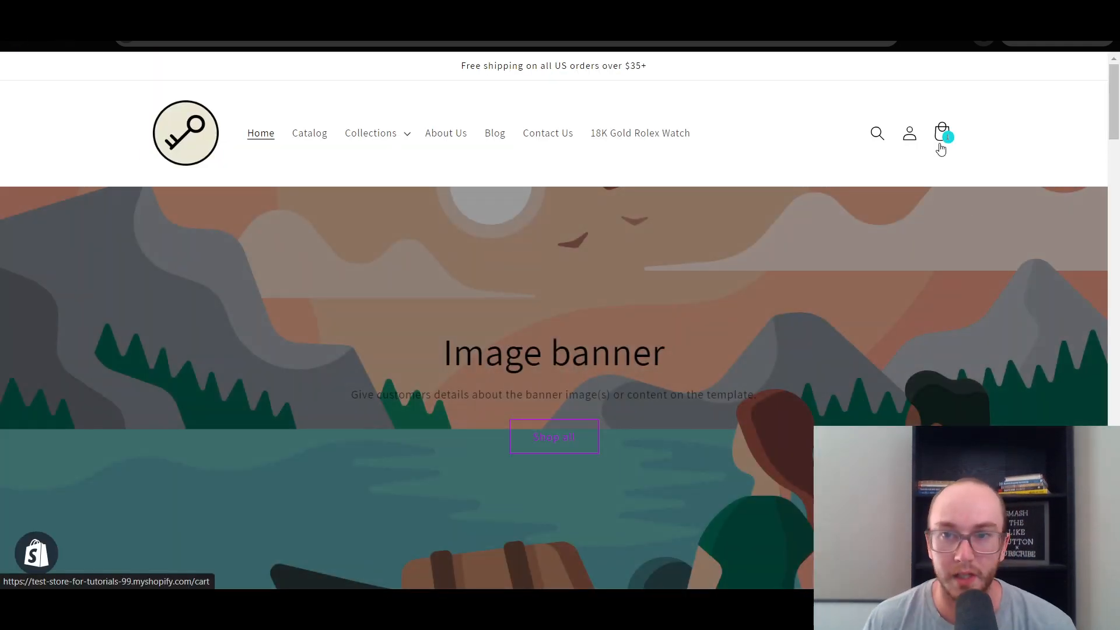
pyautogui.click(940, 137)
pyautogui.scroll(-1, 925, 239)
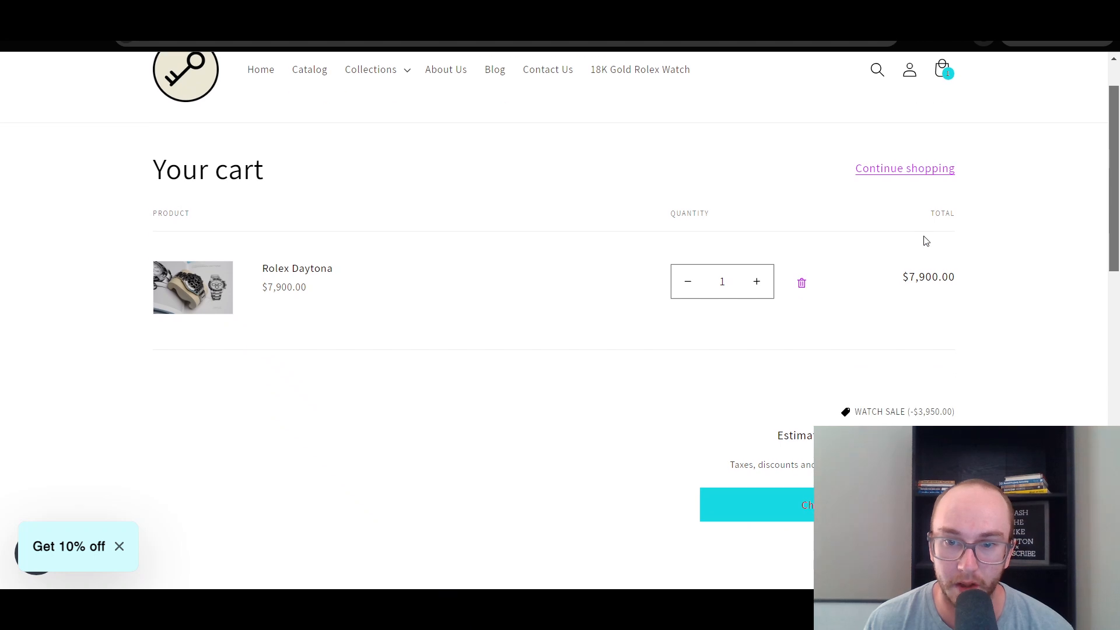
# Step: Remove the Rolex Daytona from the cart and continue shopping from the empty cart page
pyautogui.click(801, 283)
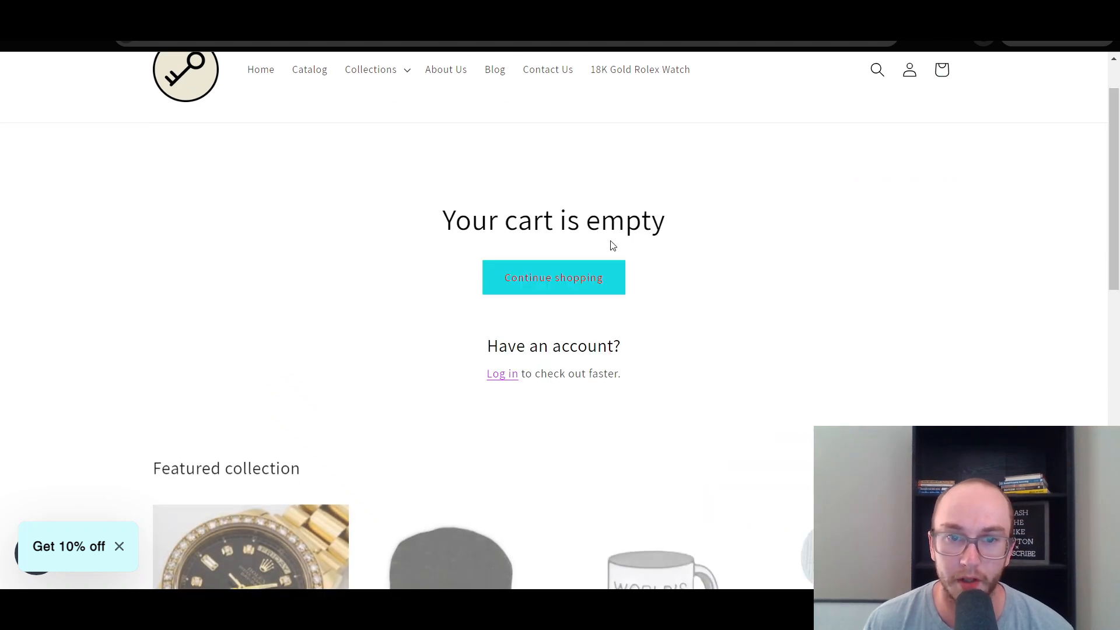
pyautogui.scroll(1, 528, 302)
pyautogui.click(512, 327)
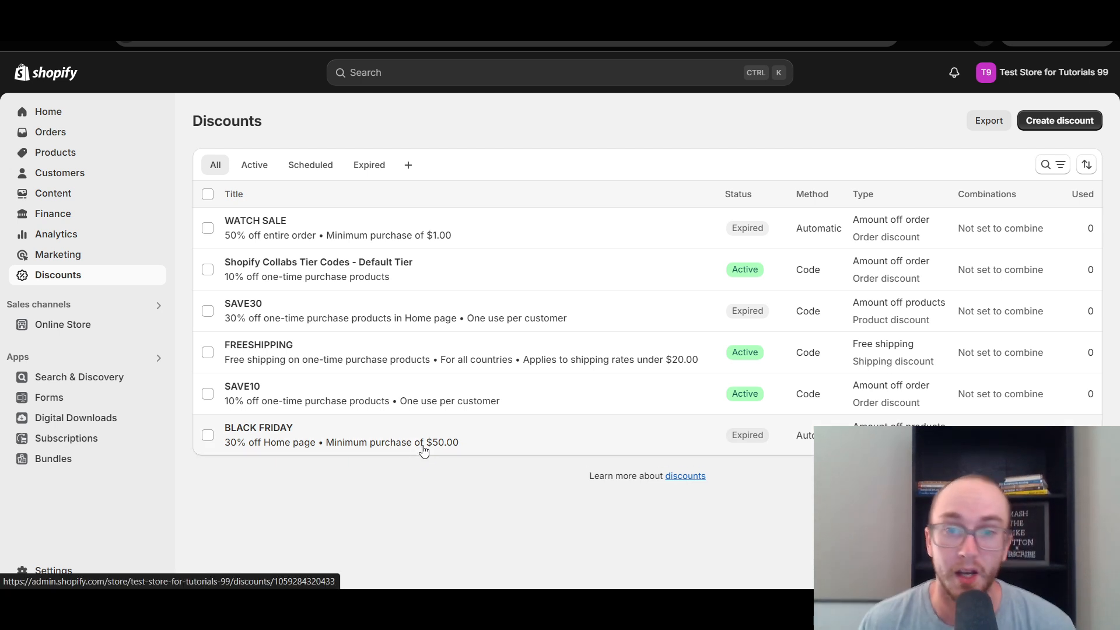
# Step: Start a new amount-off-order discount in the store admin and set its method to automatic discount
pyautogui.click(1029, 124)
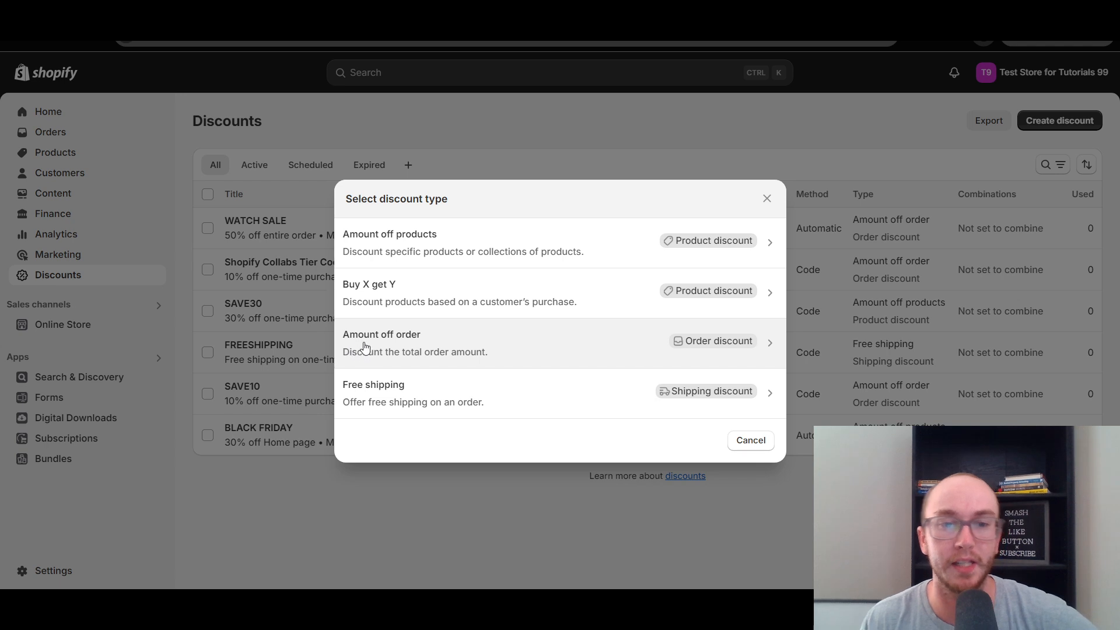
pyautogui.click(520, 339)
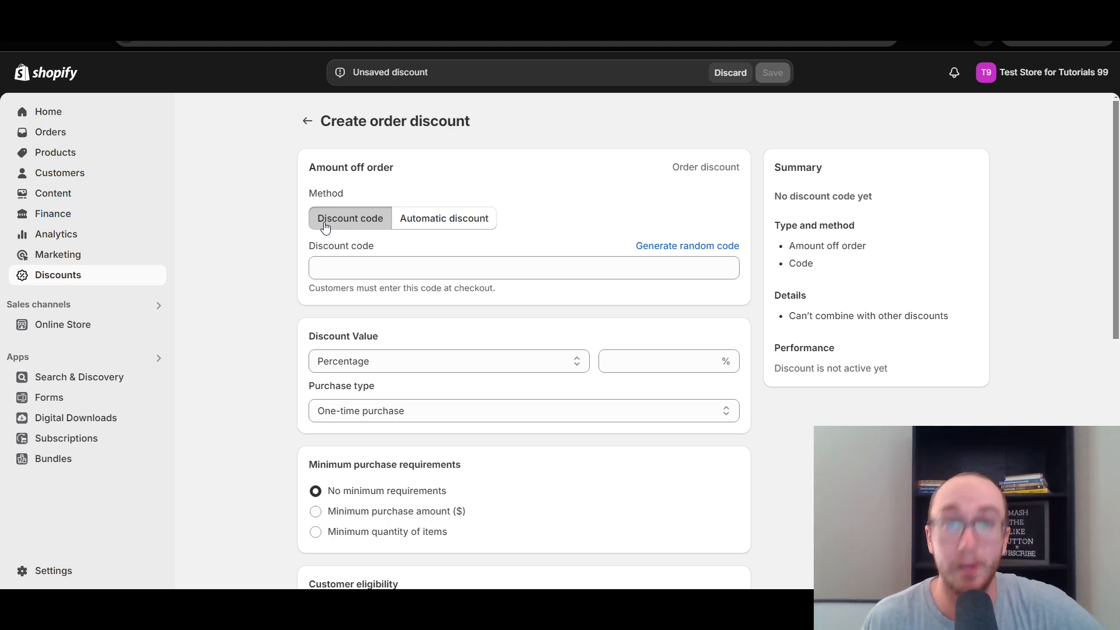
pyautogui.moveTo(309, 195); pyautogui.dragTo(343, 194)
pyautogui.click(362, 199)
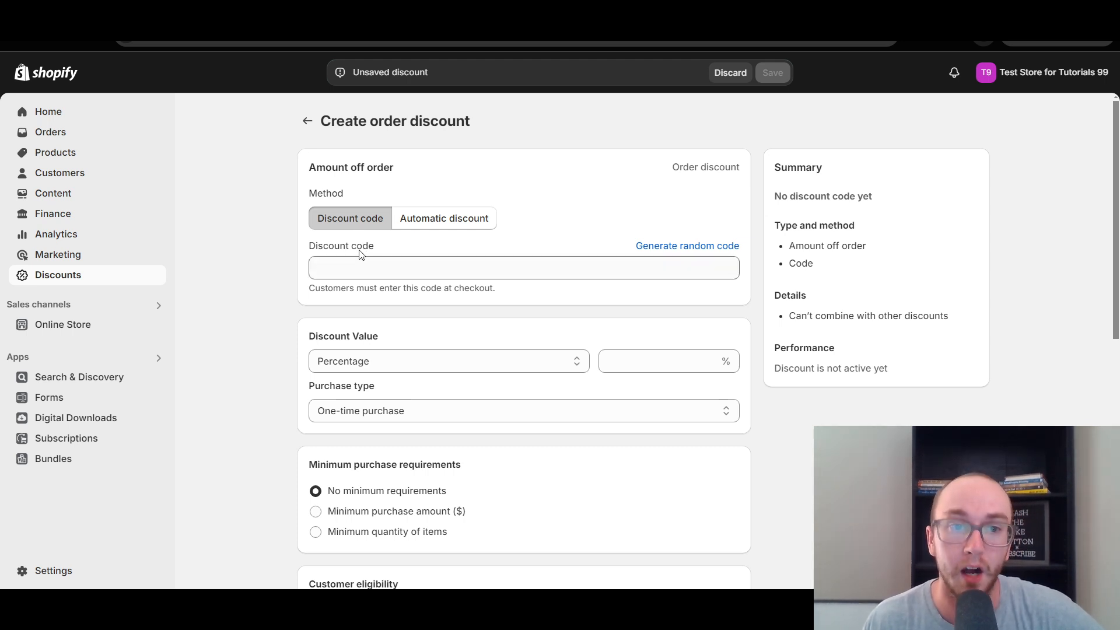
pyautogui.click(442, 225)
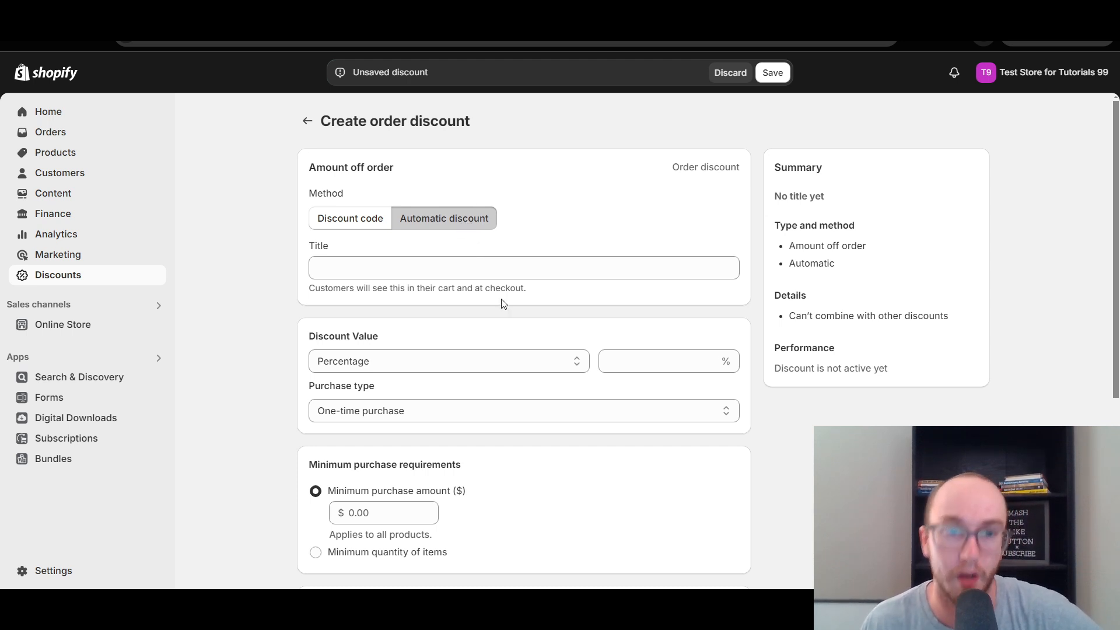
pyautogui.click(310, 271)
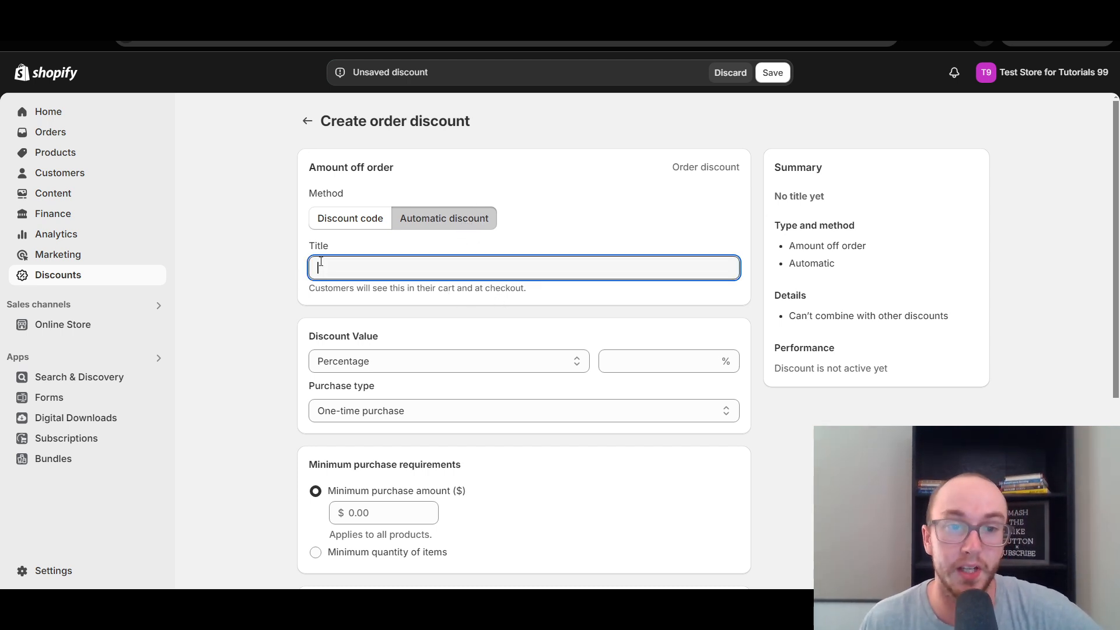
pyautogui.click(442, 228)
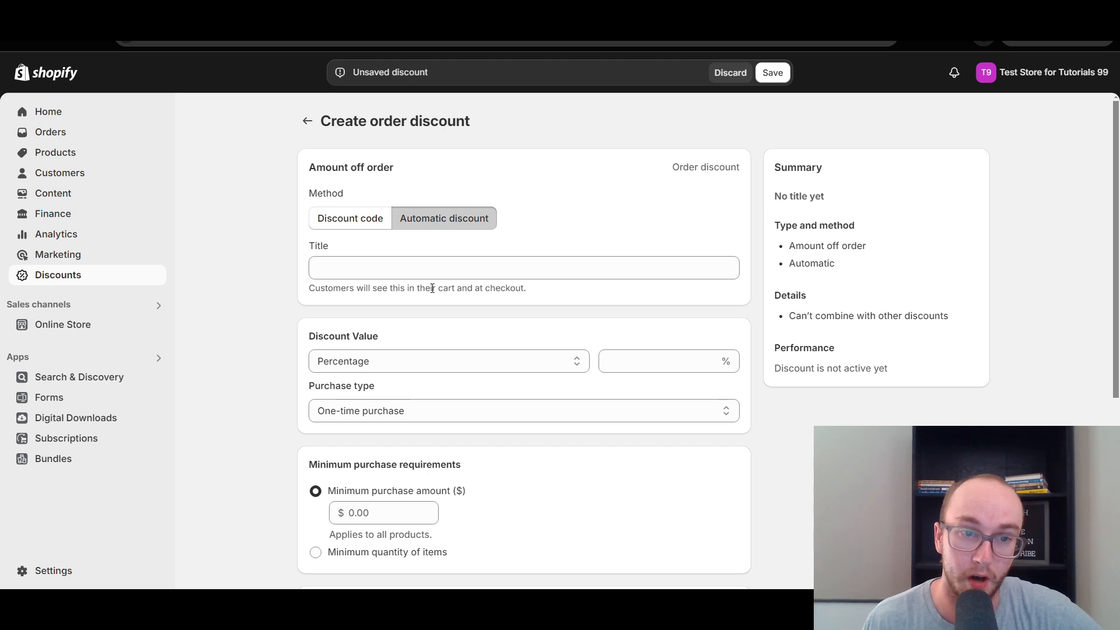
# Step: Title the new automatic discount SITE WIDE SALE
pyautogui.click(450, 270)
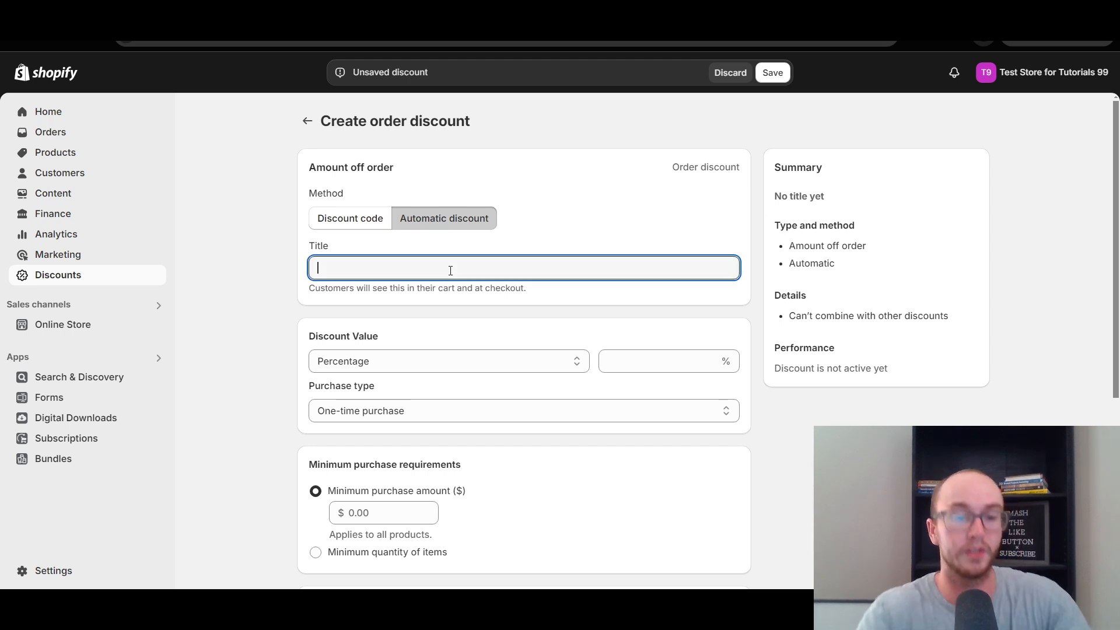
pyautogui.write('S')
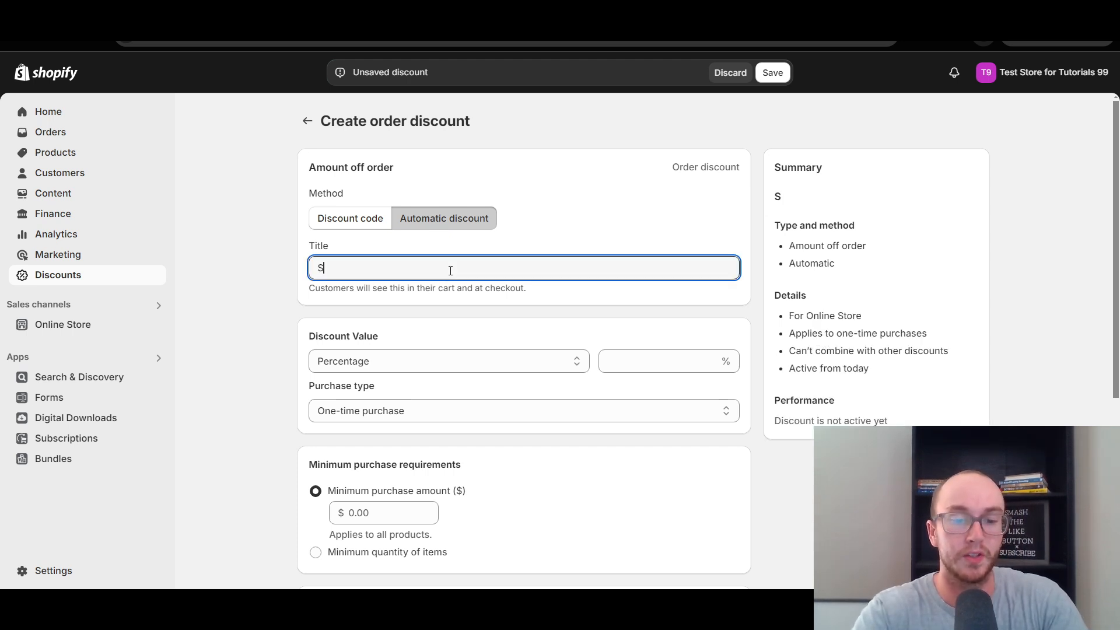
pyautogui.write('i')
pyautogui.press('BackSpace')
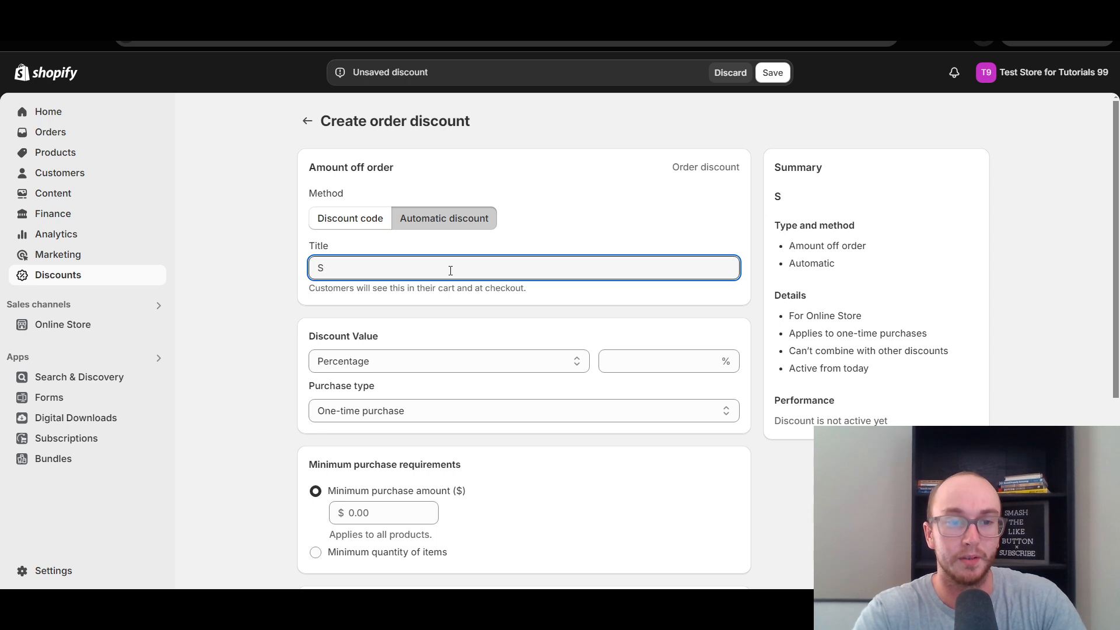
pyautogui.write('ITE WIDE SALE')
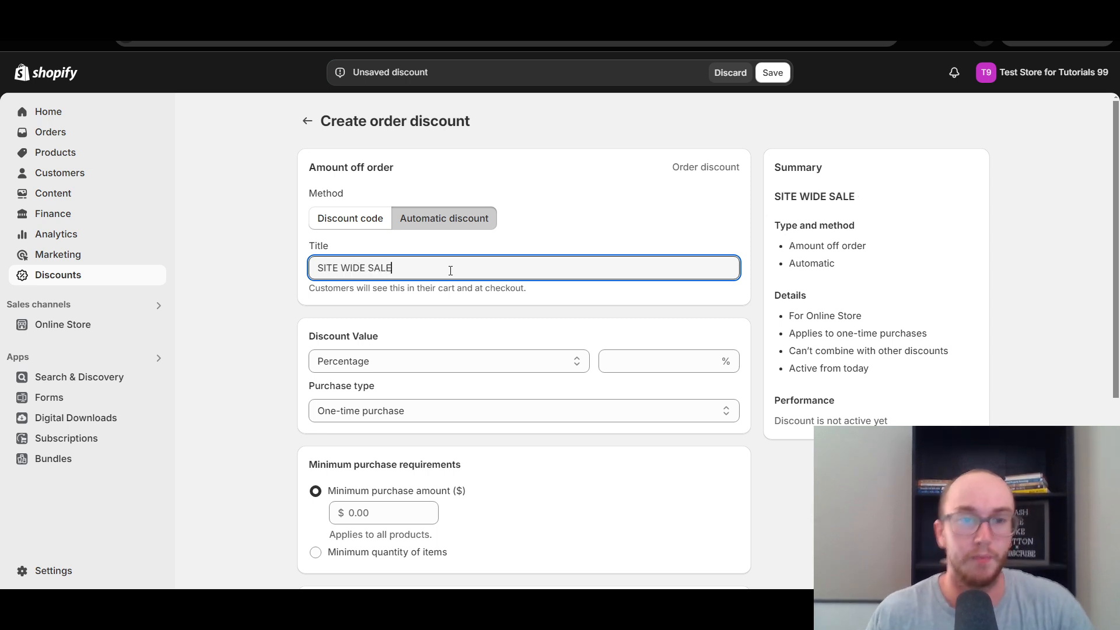
pyautogui.click(478, 299)
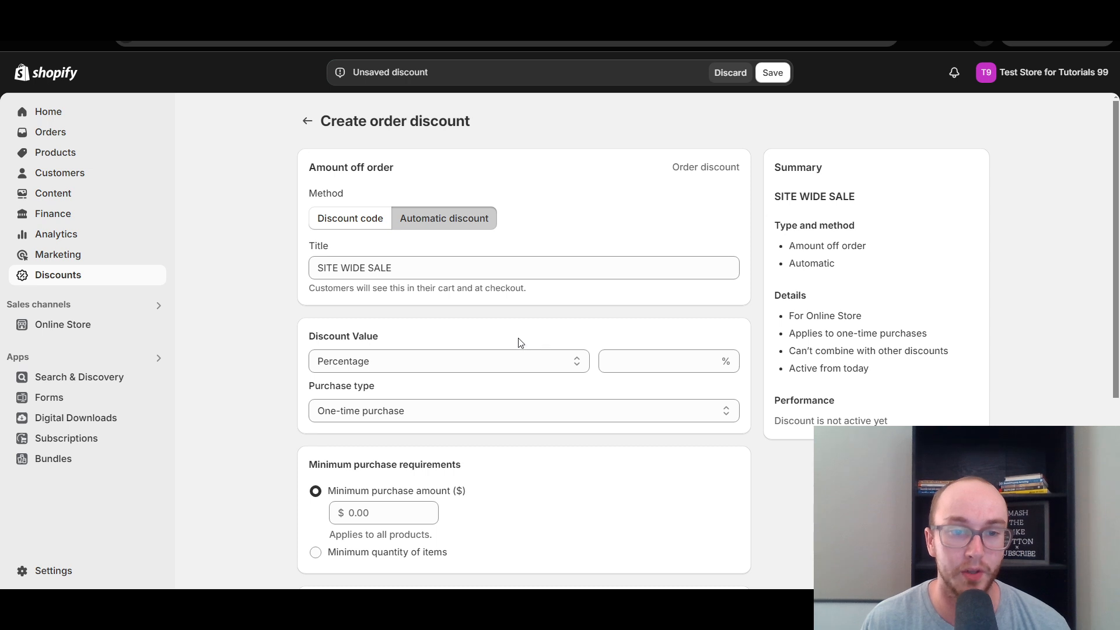
# Step: Set the discount value to a percentage of 50 after trying the fixed amount type, with one-time purchase as the purchase type
pyautogui.click(498, 362)
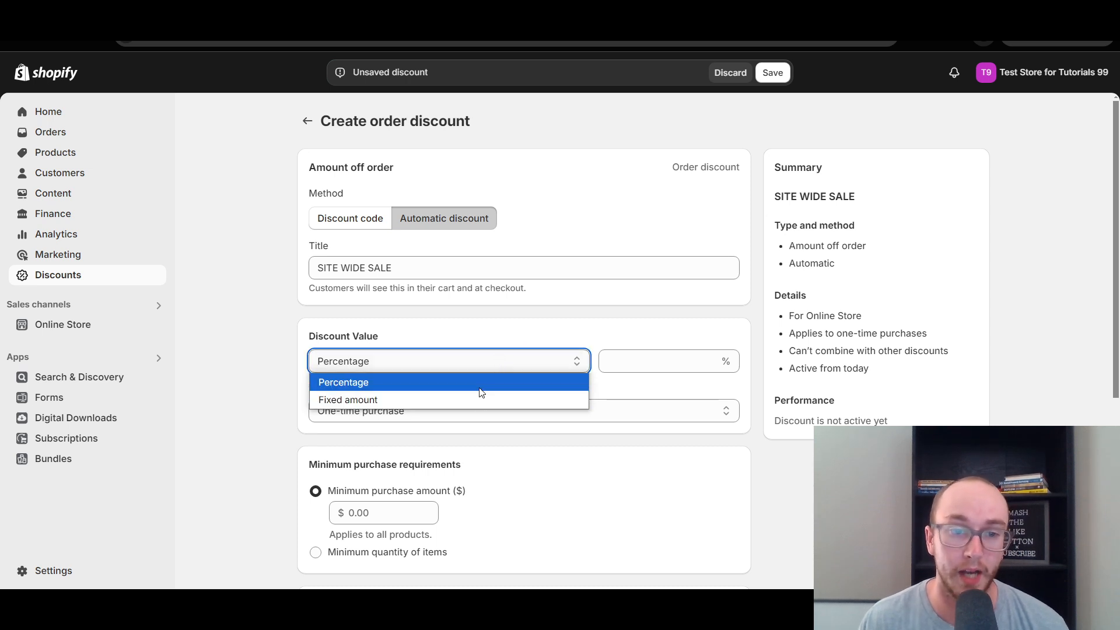
pyautogui.click(484, 387)
pyautogui.click(475, 361)
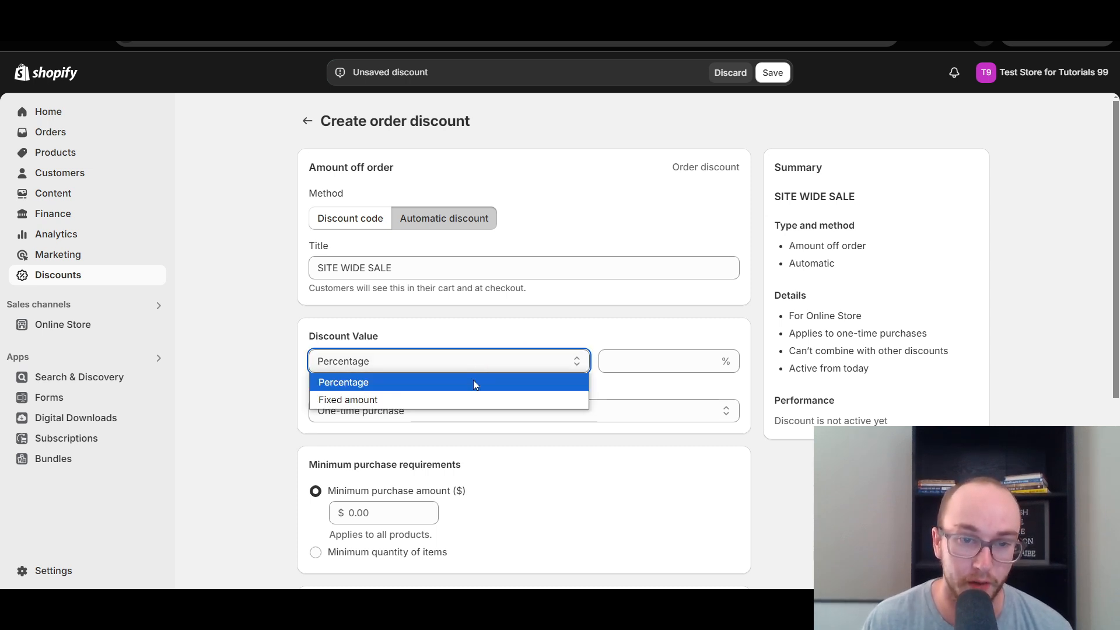
pyautogui.click(461, 401)
pyautogui.click(513, 366)
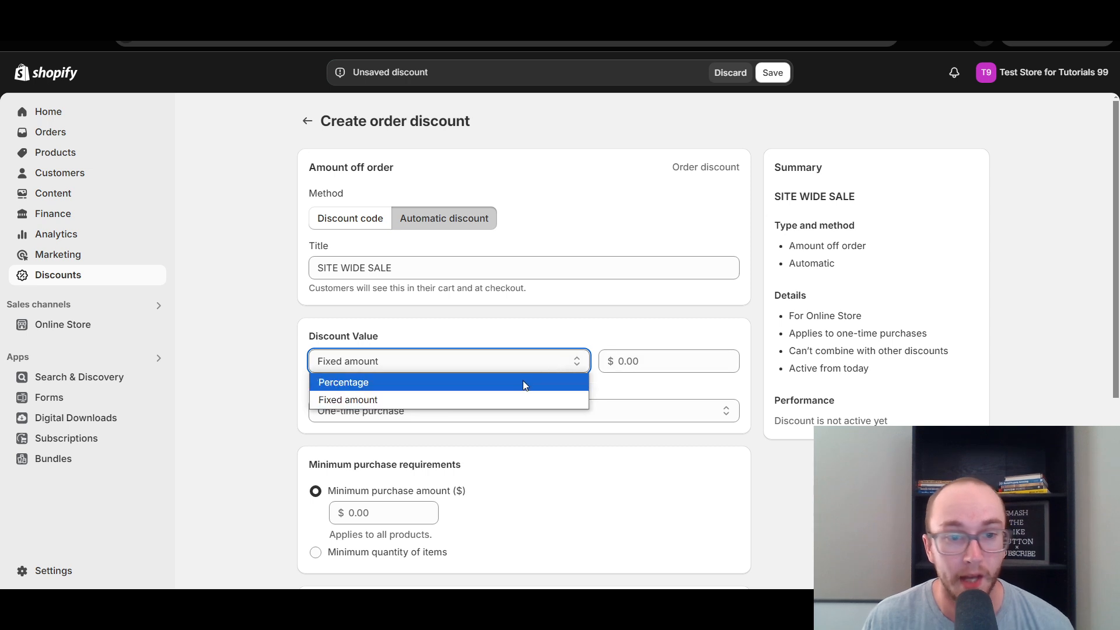
pyautogui.click(522, 381)
pyautogui.press('Tab')
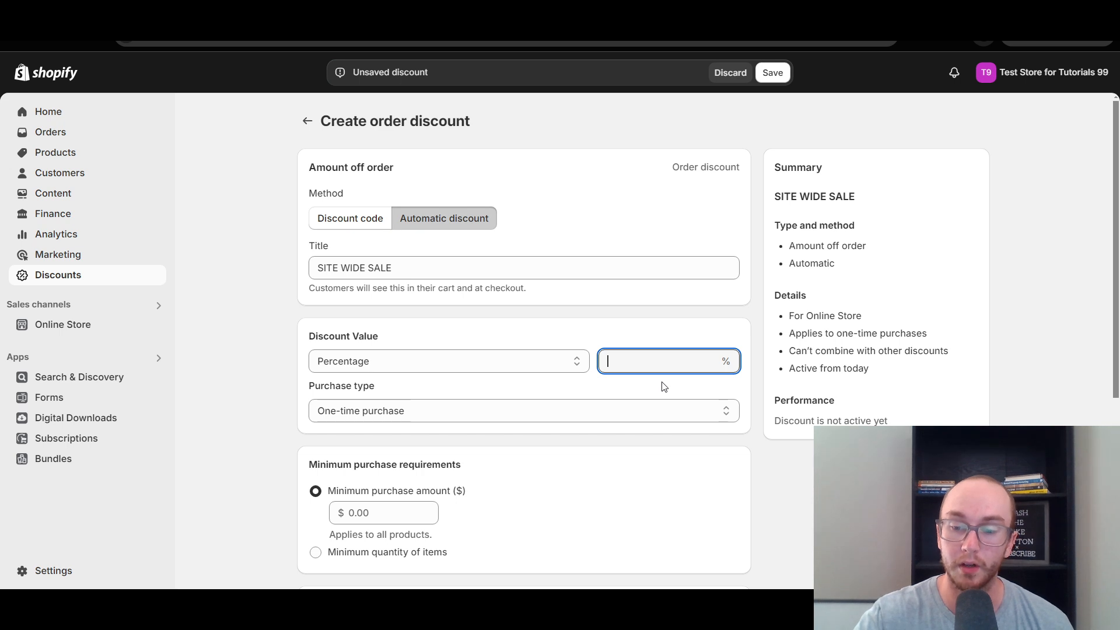
pyautogui.write('50')
pyautogui.click(663, 386)
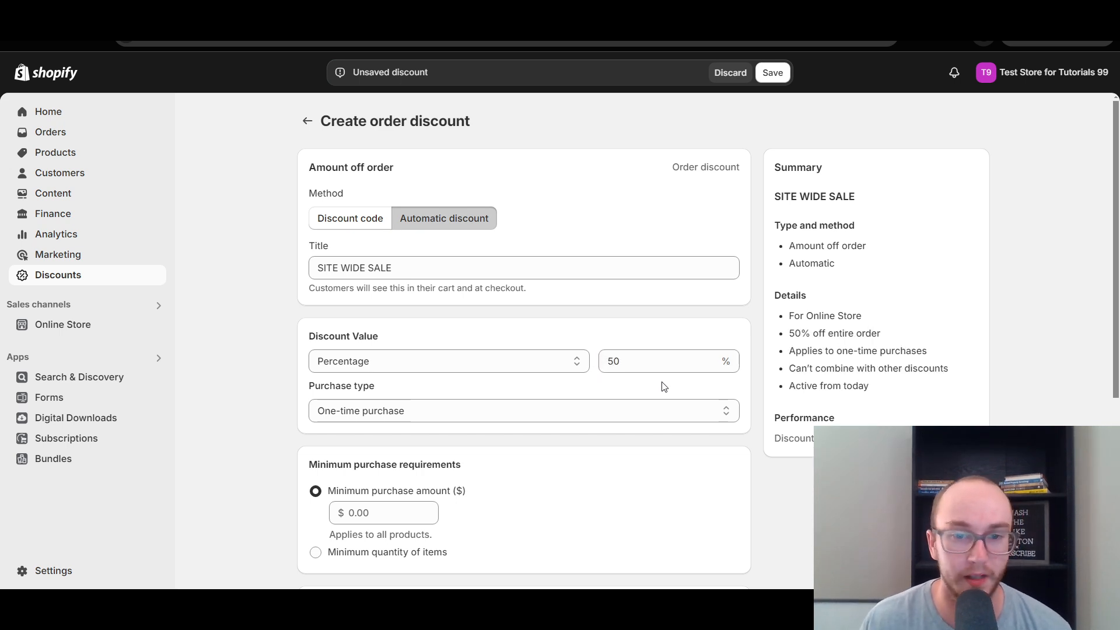
pyautogui.click(453, 415)
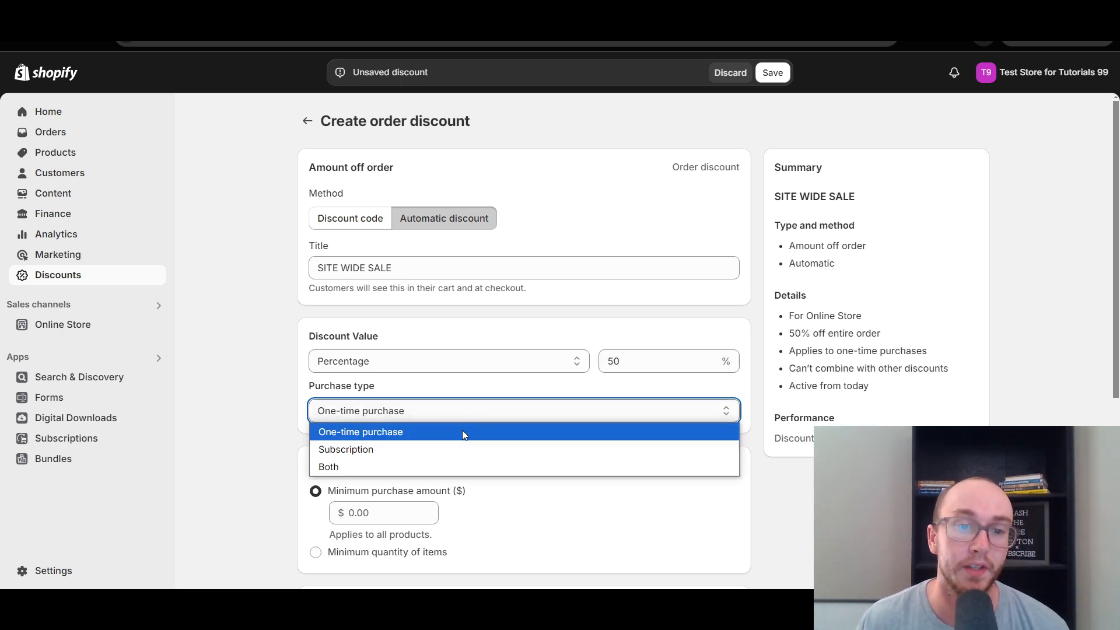
pyautogui.click(461, 431)
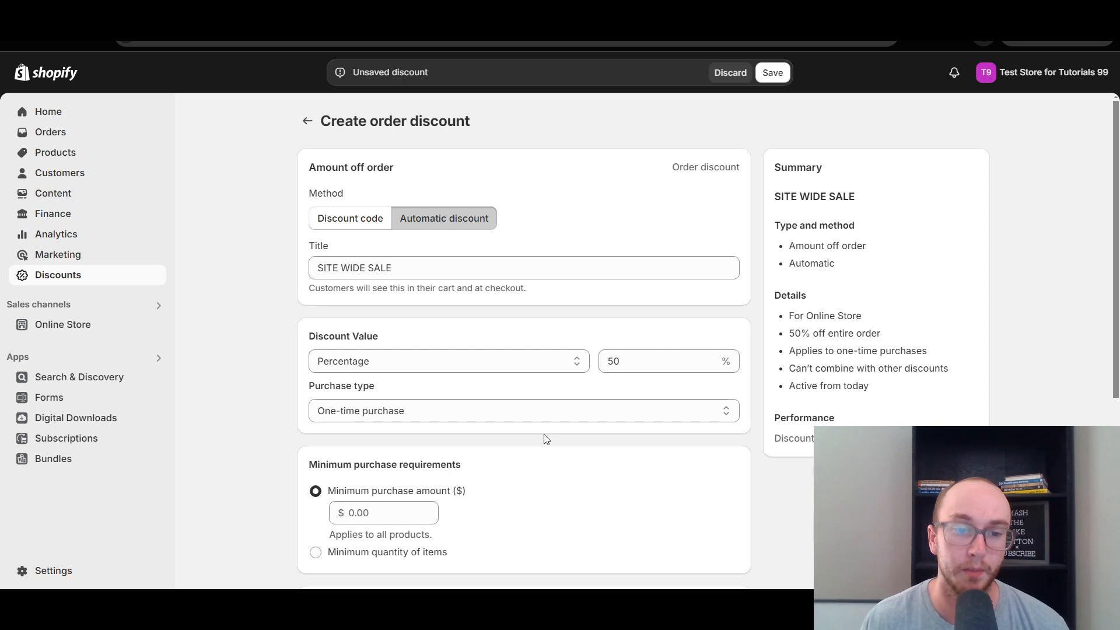
# Step: Set the SITE WIDE SALE discount's minimum purchase amount to $1.00
pyautogui.scroll(-3, 543, 436)
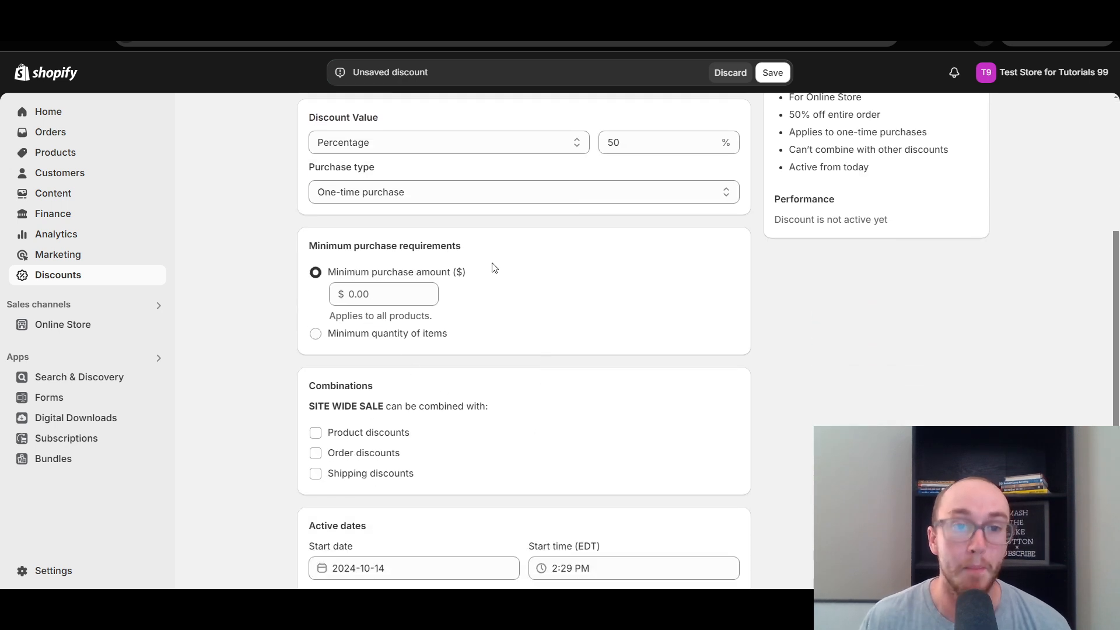
pyautogui.click(399, 291)
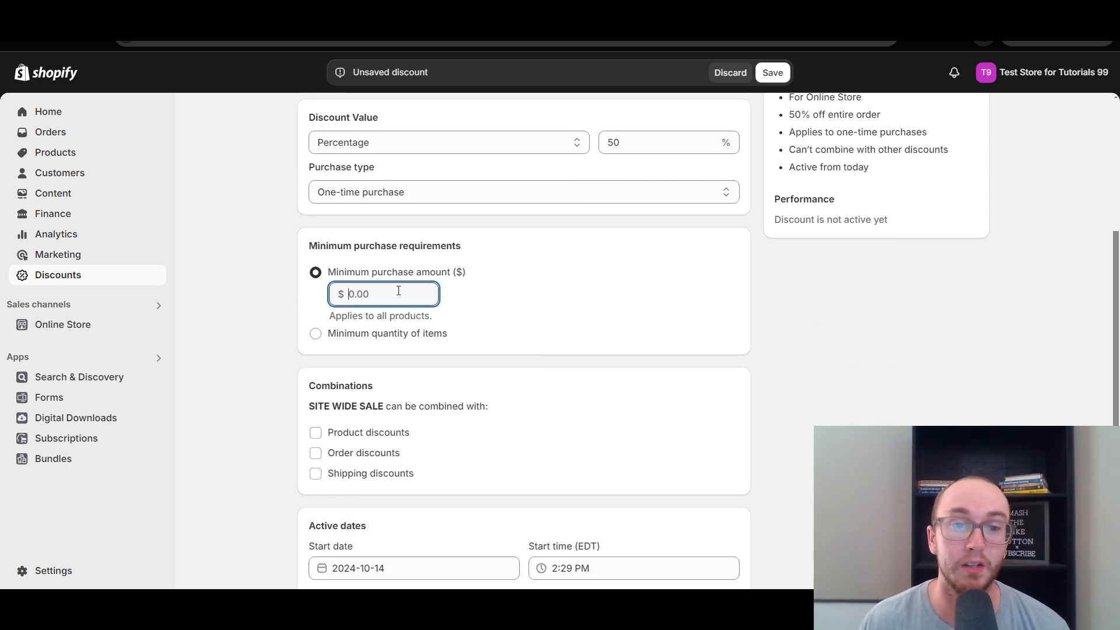
pyautogui.write('1')
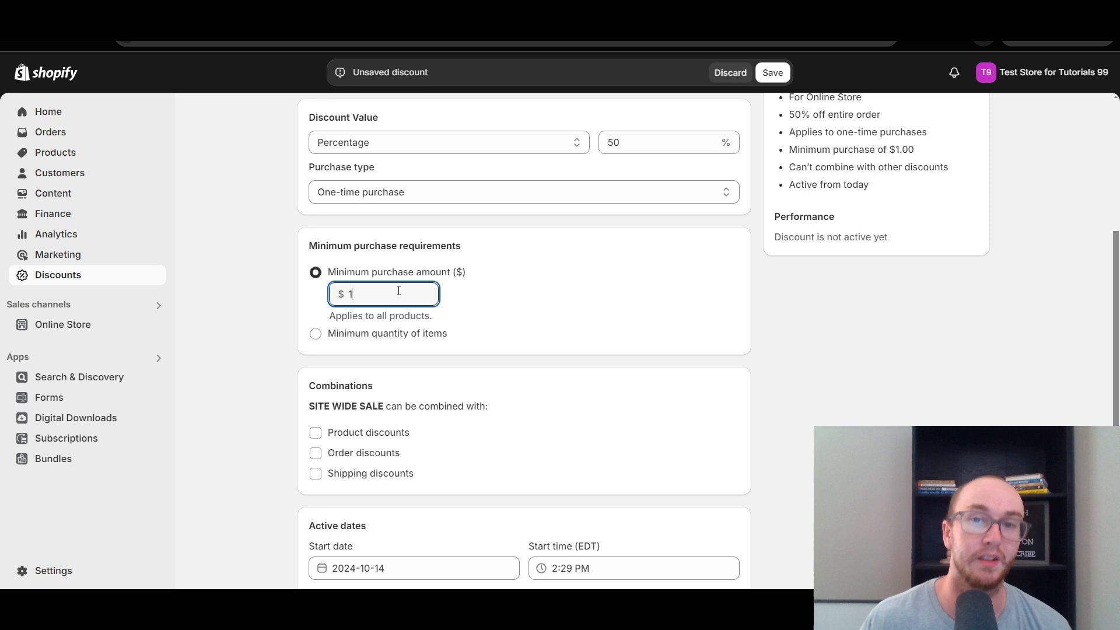
pyautogui.click(539, 278)
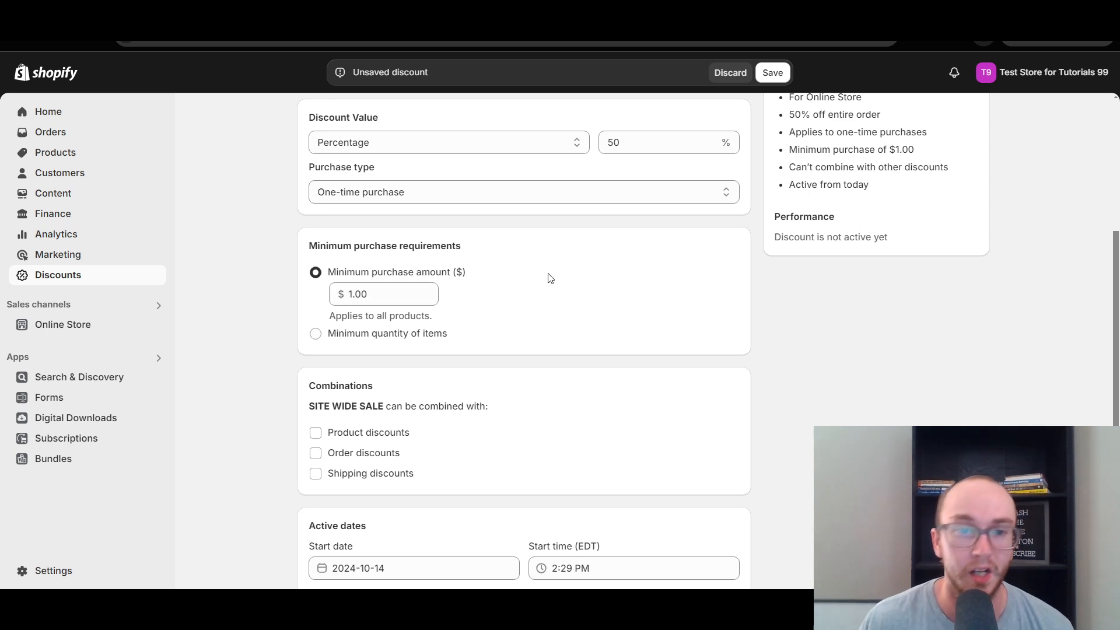
pyautogui.doubleClick(412, 297)
pyautogui.click(537, 304)
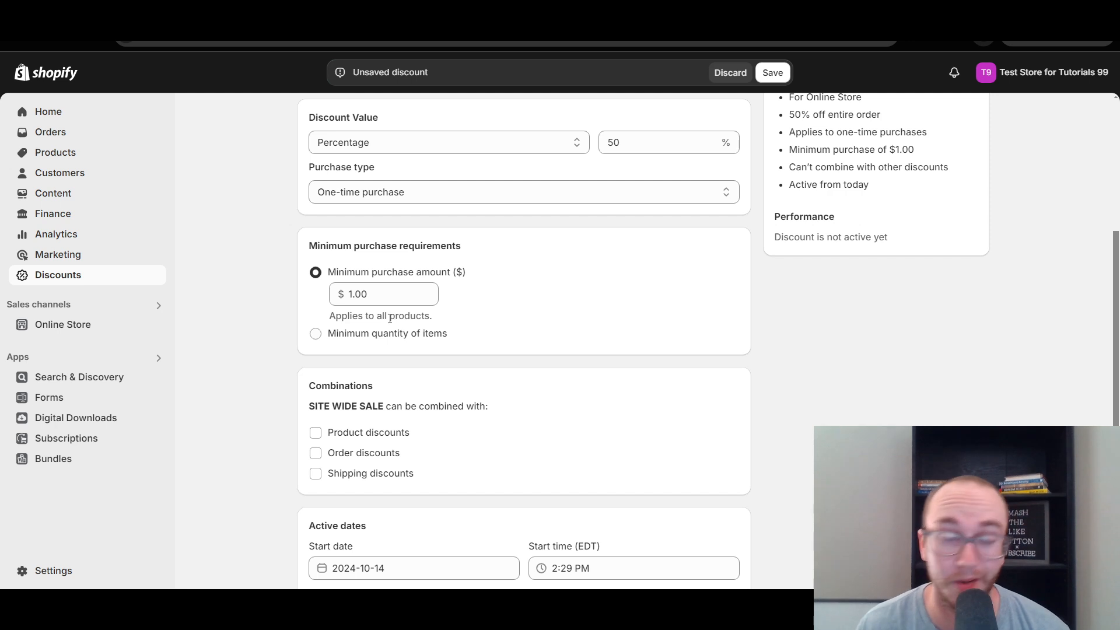
# Step: Switch the minimum purchase requirement to a minimum quantity of 3 items
pyautogui.click(360, 335)
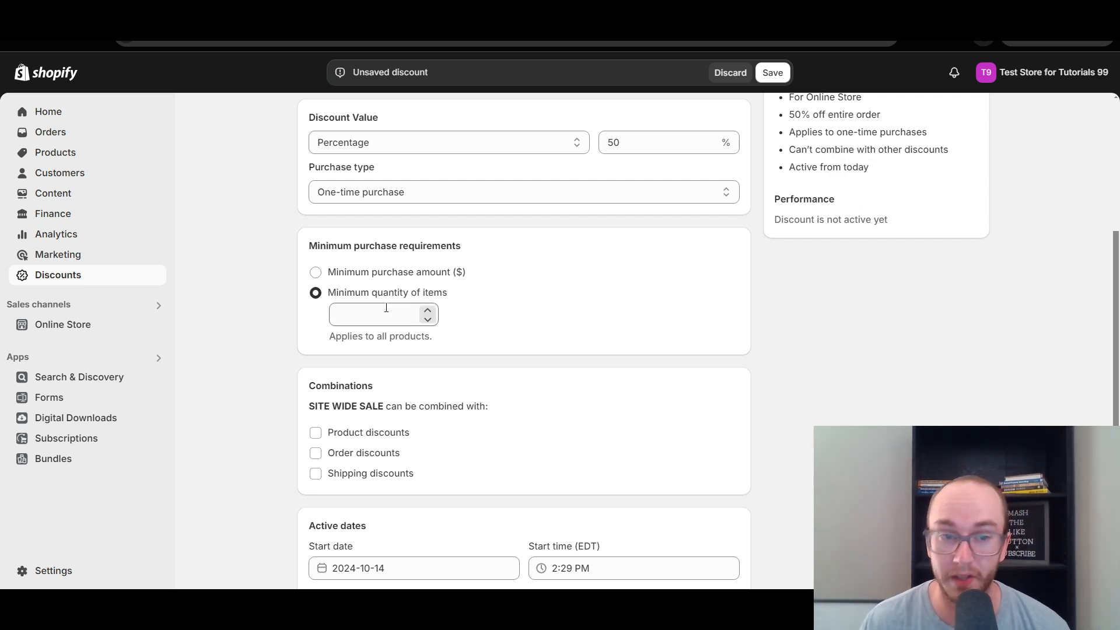
pyautogui.click(430, 313)
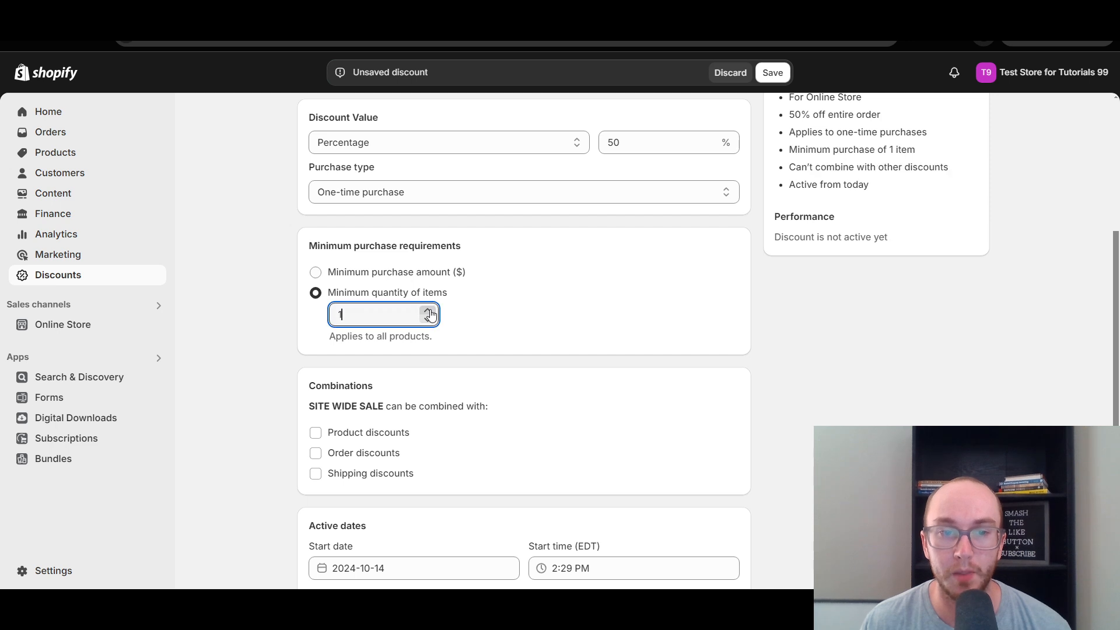
pyautogui.click(430, 313)
pyautogui.click(429, 313)
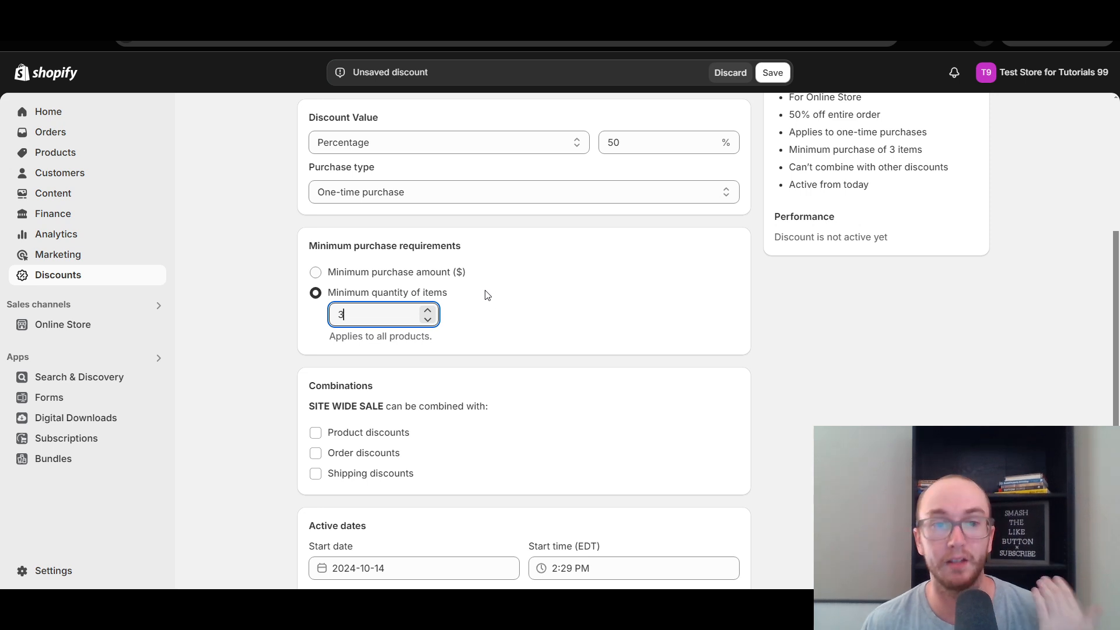
# Step: Switch the requirement back to a minimum purchase amount and set it to $100.00
pyautogui.click(315, 272)
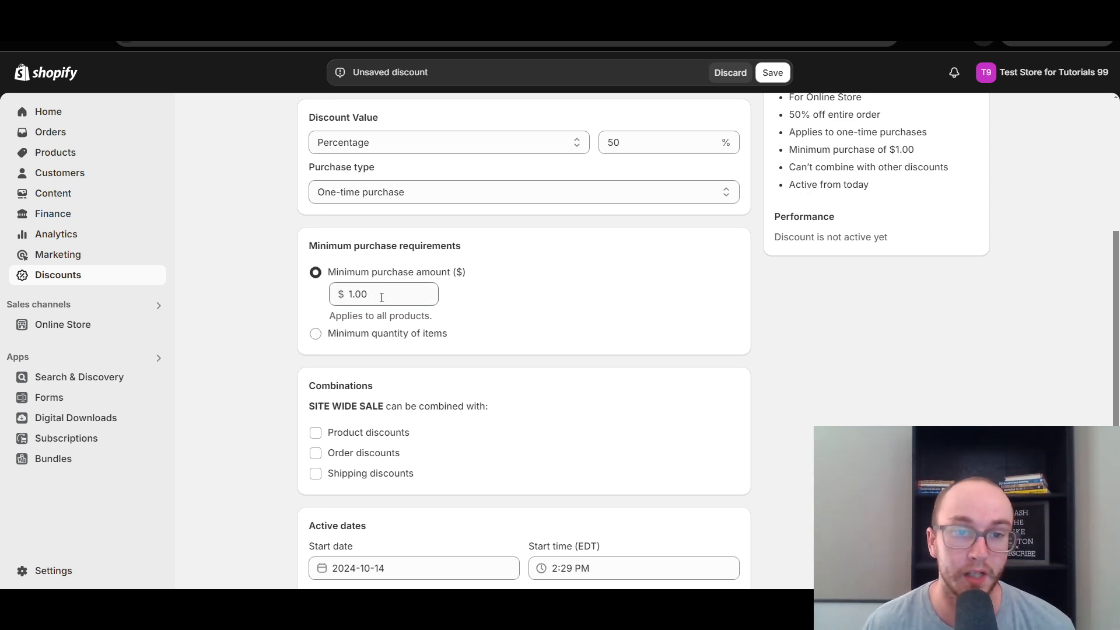
pyautogui.doubleClick(358, 294)
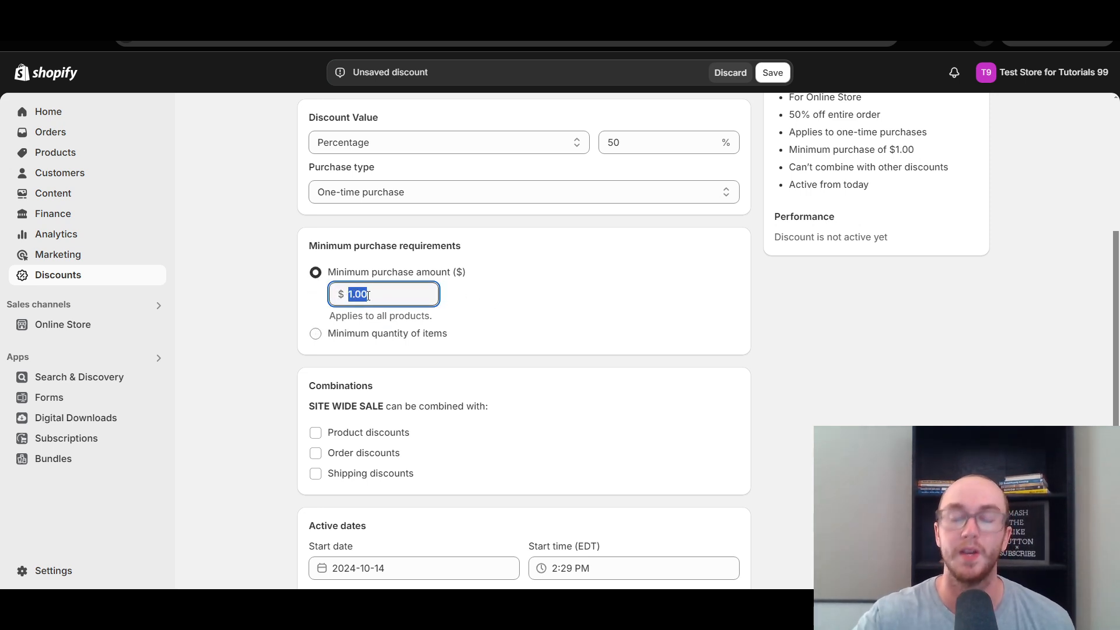
pyautogui.write('100')
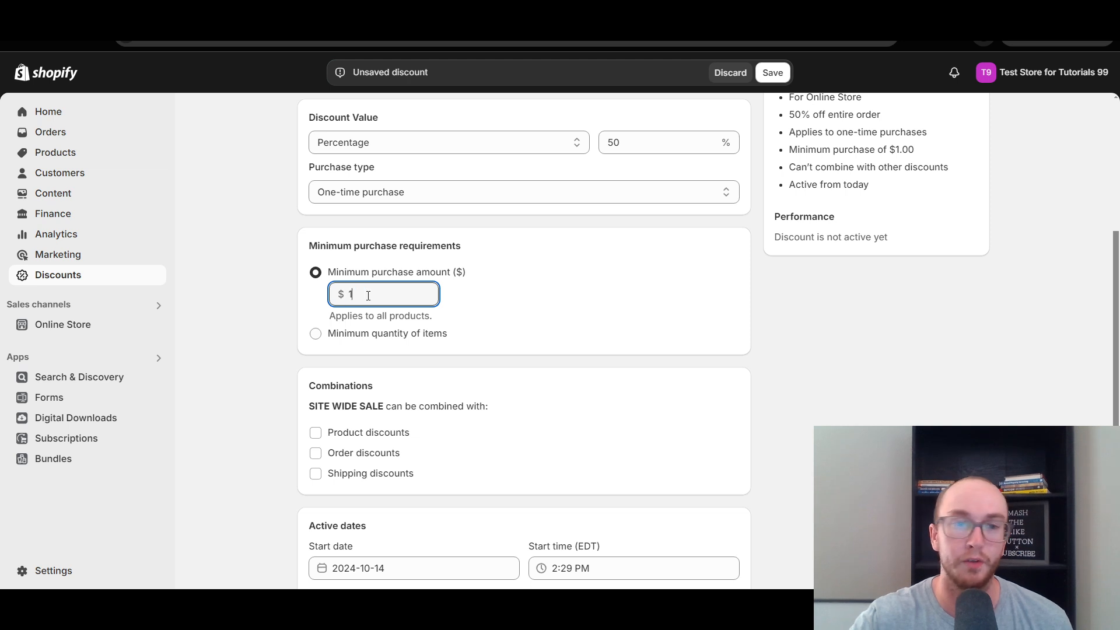
pyautogui.click(514, 281)
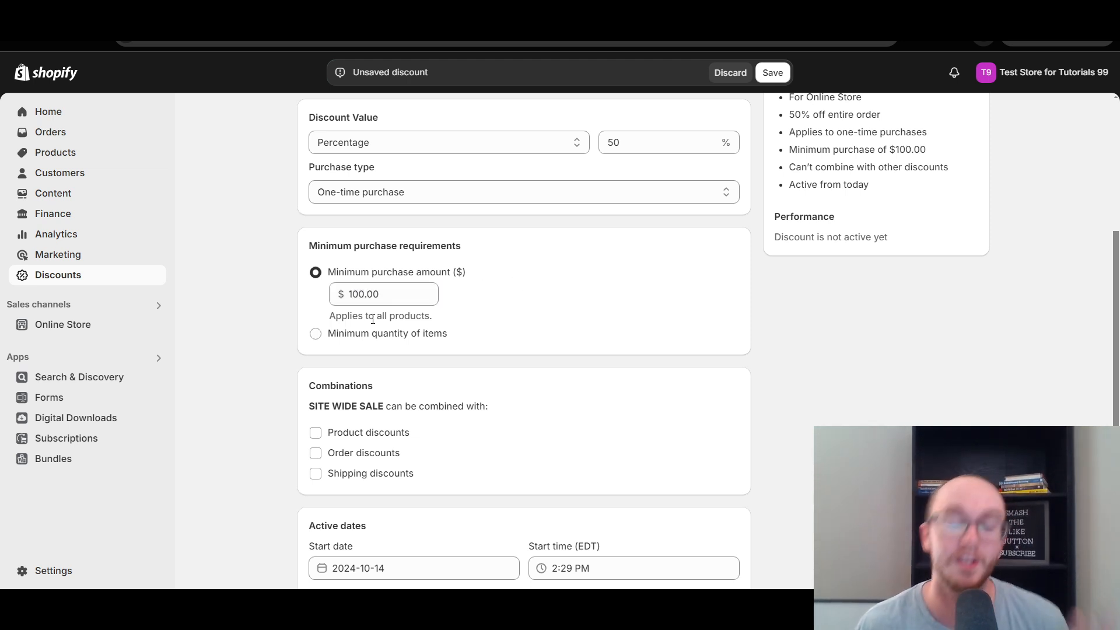
pyautogui.doubleClick(400, 290)
pyautogui.click(524, 287)
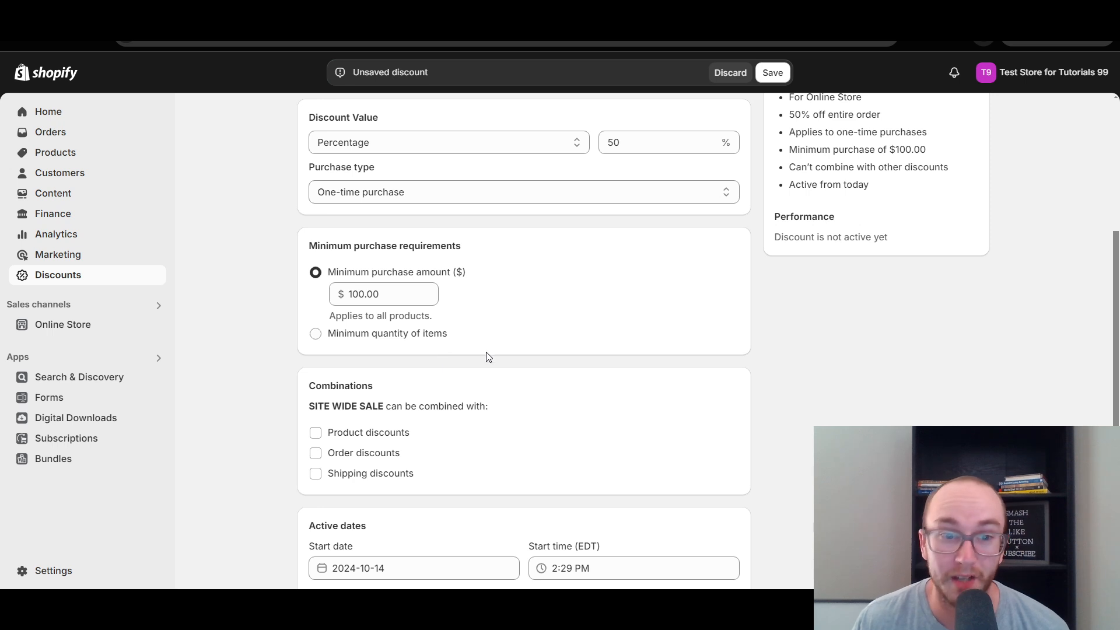
# Step: Allow the SITE WIDE SALE discount to be combined with shipping discounts
pyautogui.scroll(-1, 489, 355)
pyautogui.scroll(-1, 491, 357)
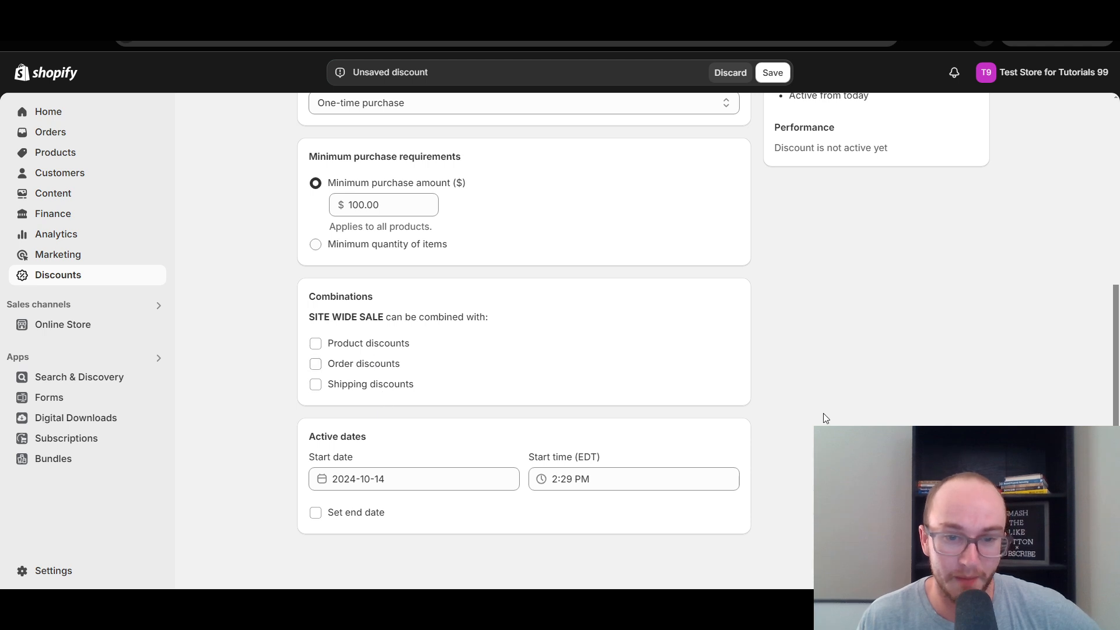
pyautogui.click(407, 390)
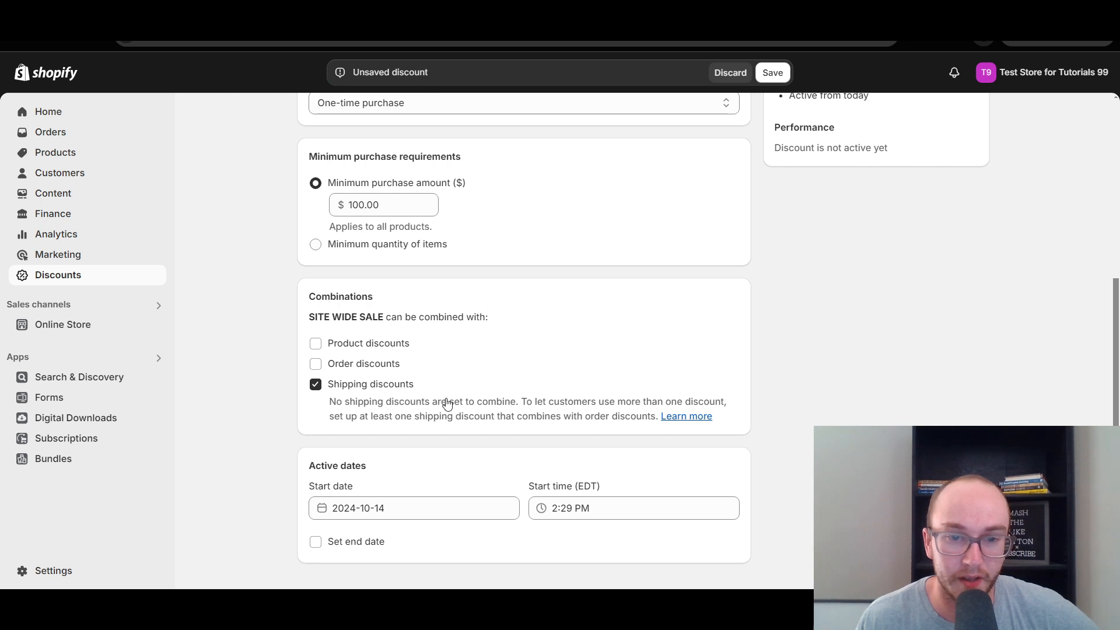
# Step: Stop allowing the SITE WIDE SALE discount to combine with shipping discounts and allow combination with order discounts instead
pyautogui.doubleClick(374, 386)
pyautogui.click(479, 429)
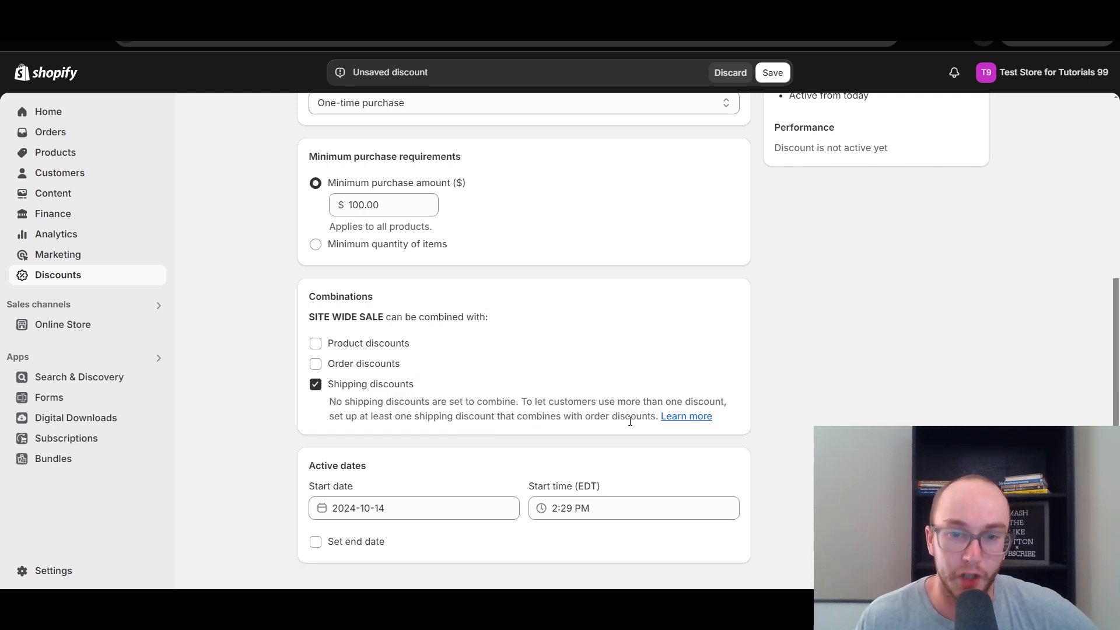
pyautogui.moveTo(565, 402); pyautogui.dragTo(480, 417)
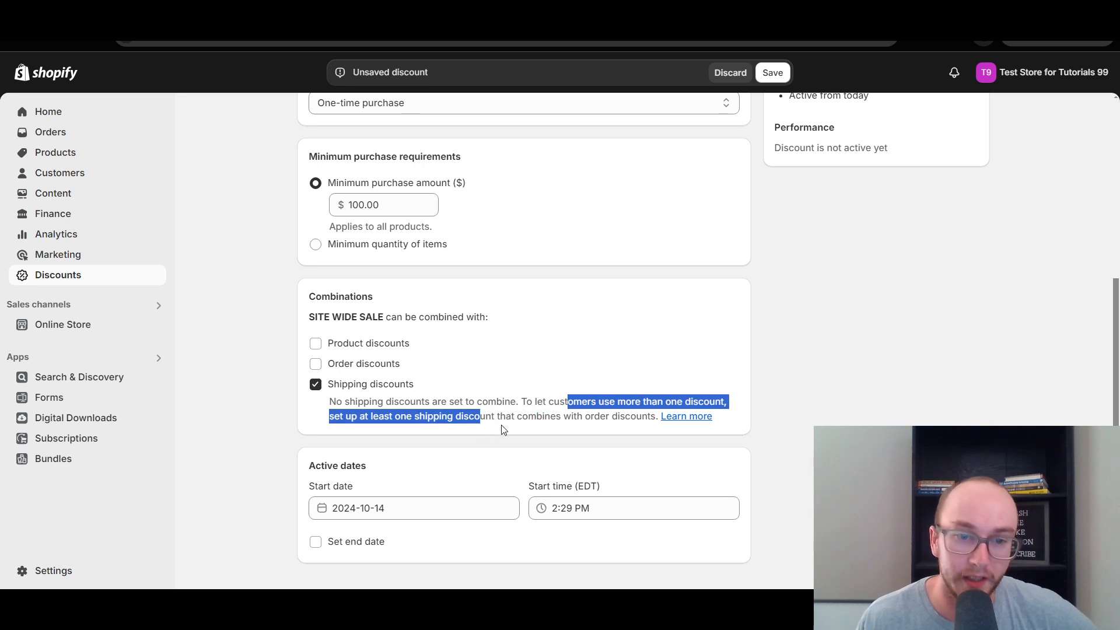
pyautogui.click(479, 417)
pyautogui.click(375, 385)
pyautogui.click(369, 365)
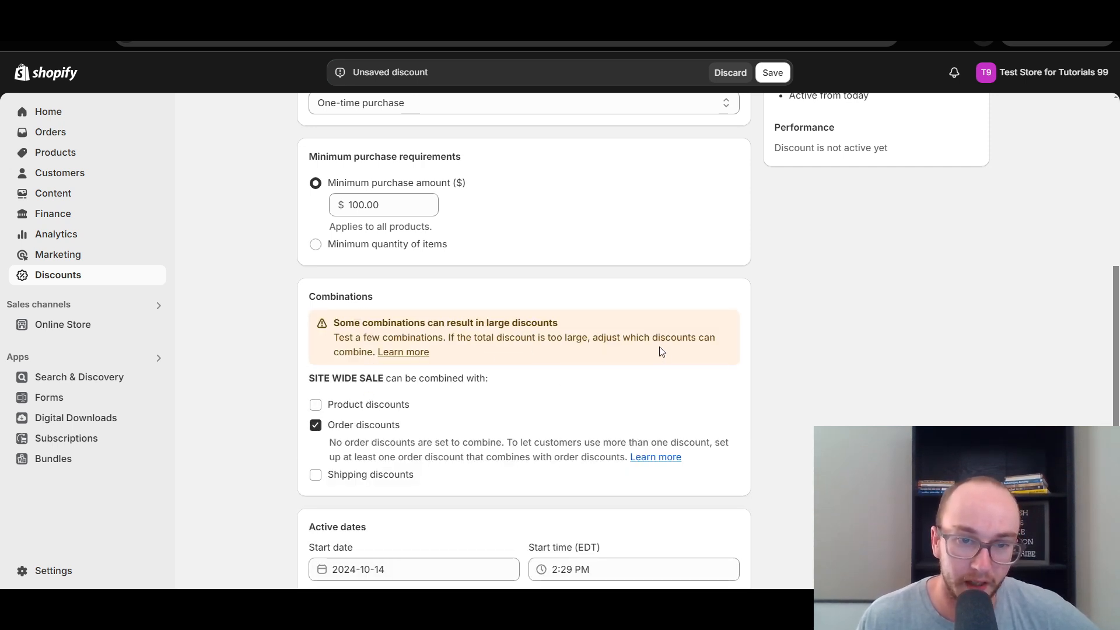
# Step: Read the warning about large combined discounts and stop allowing SITE WIDE SALE to combine with order discounts
pyautogui.moveTo(353, 337); pyautogui.dragTo(542, 337)
pyautogui.click(546, 337)
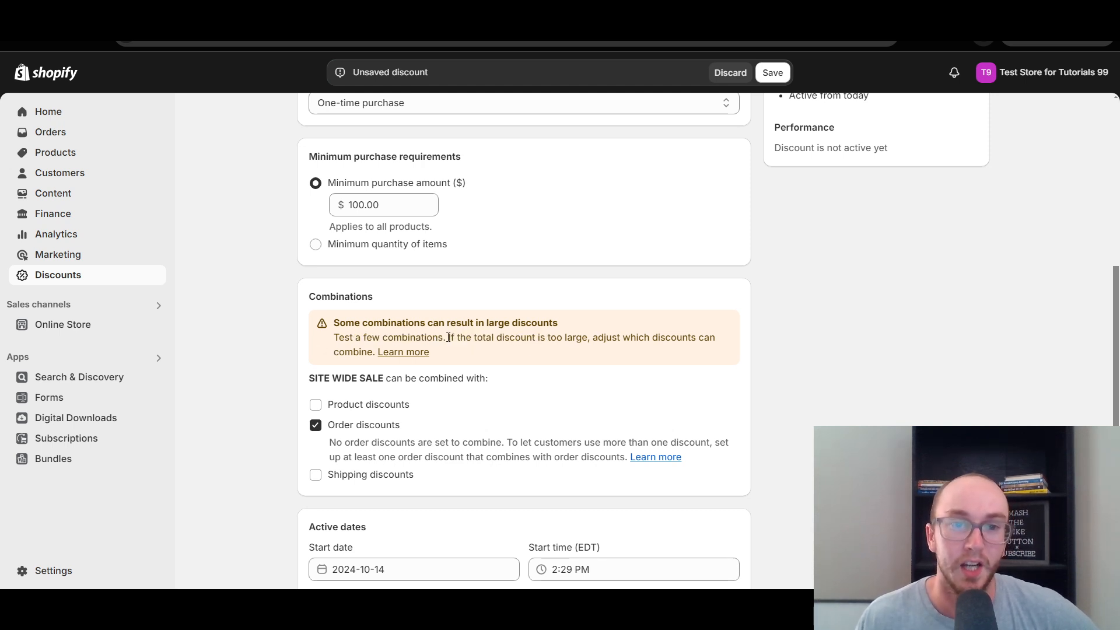
pyautogui.moveTo(448, 337); pyautogui.dragTo(517, 337)
pyautogui.click(416, 337)
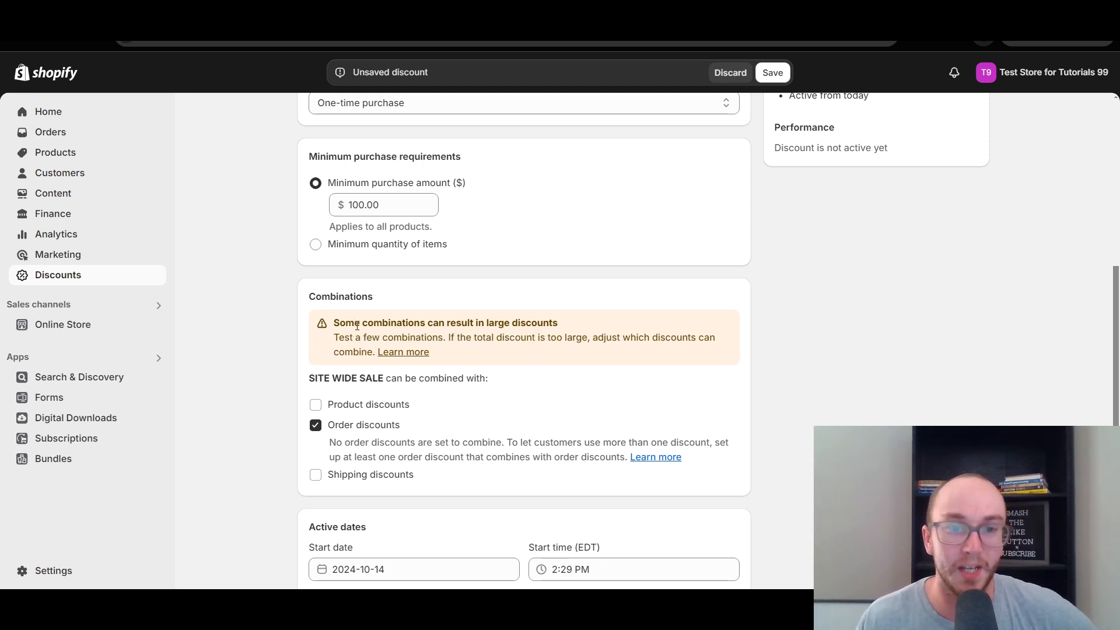
pyautogui.moveTo(407, 322); pyautogui.dragTo(554, 322)
pyautogui.click(488, 350)
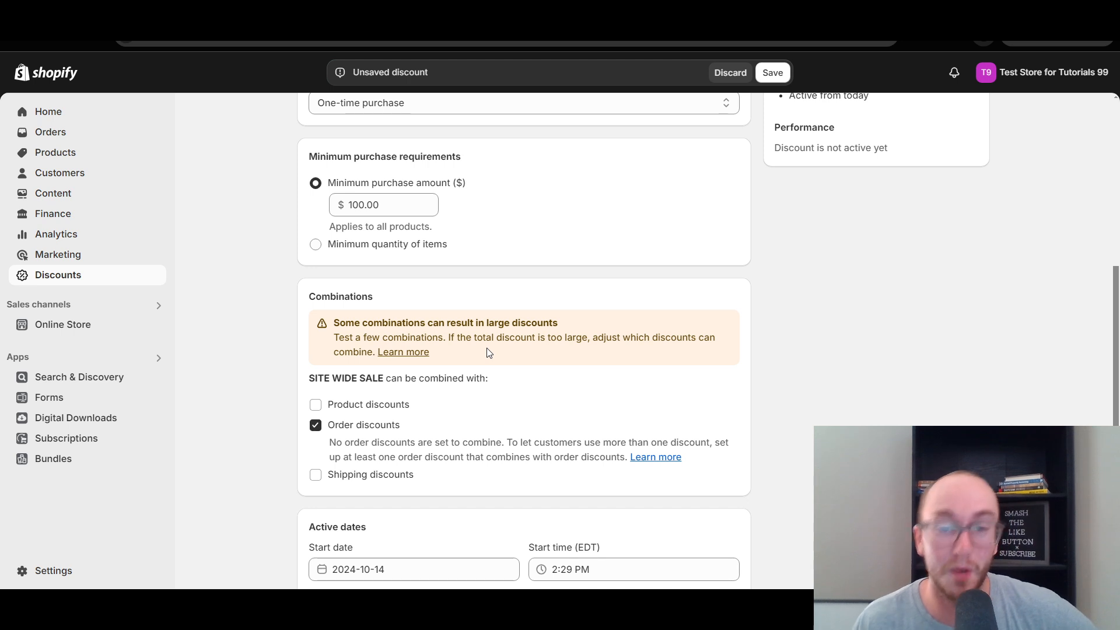
pyautogui.click(379, 426)
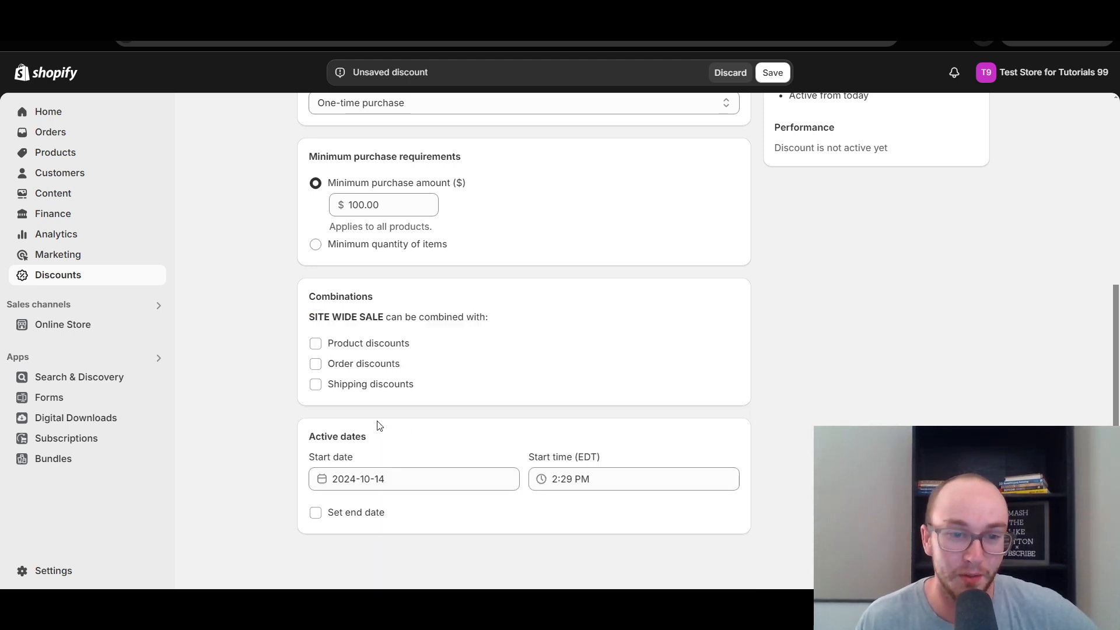
# Step: Allow the SITE WIDE SALE discount to combine with product discounts and remove that permission again
pyautogui.click(340, 349)
pyautogui.click(347, 410)
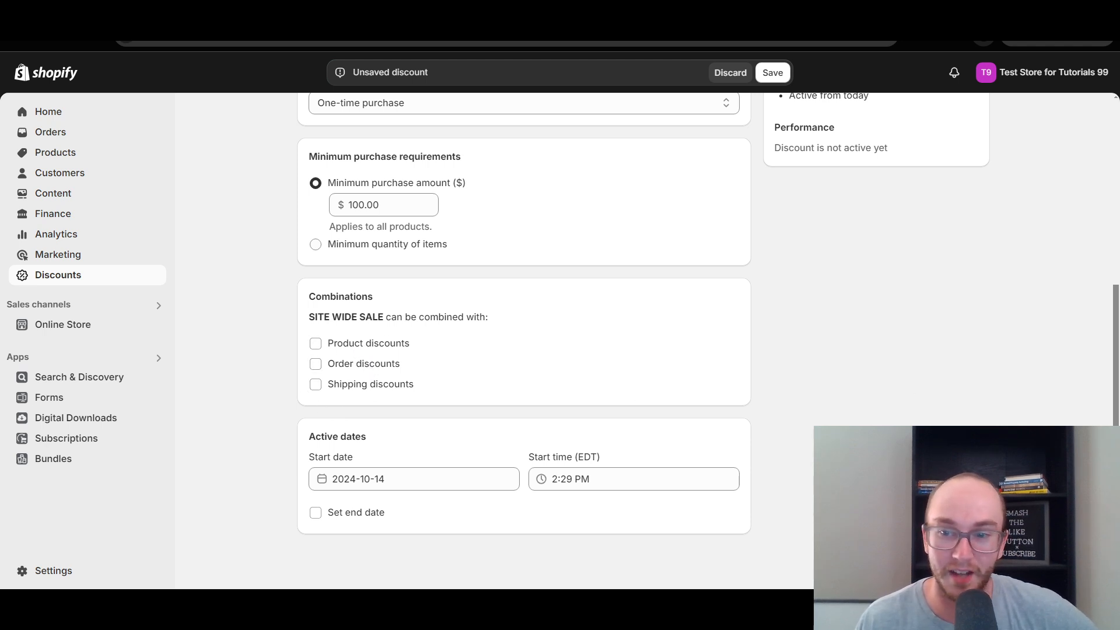
pyautogui.moveTo(1115, 467); pyautogui.dragTo(1114, 467)
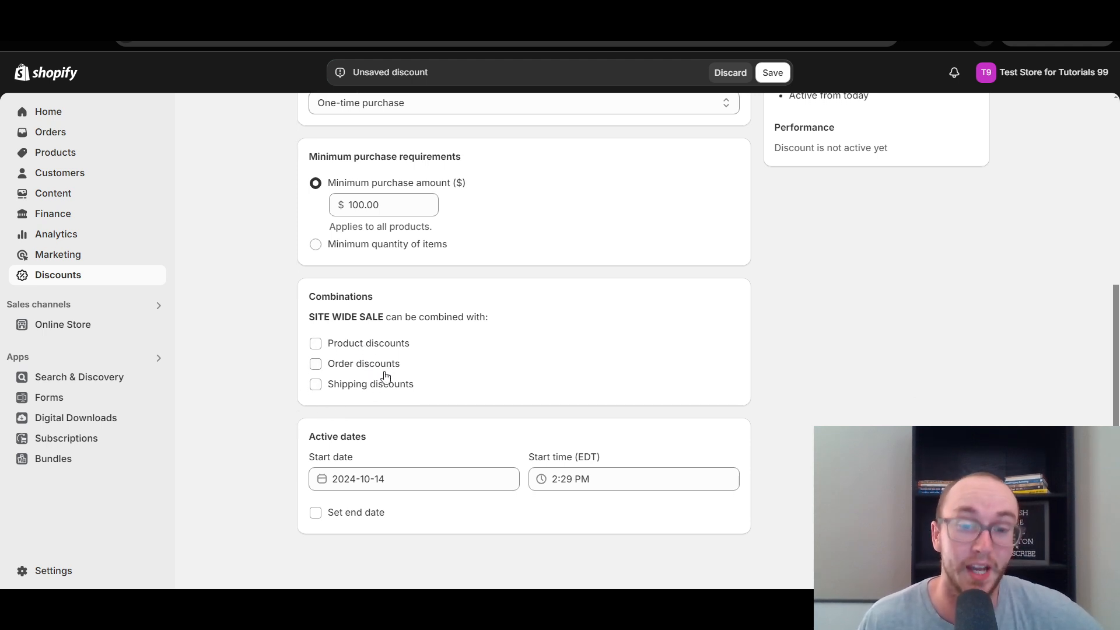
# Step: Enable an end date for the SITE WIDE SALE discount and remove it again
pyautogui.click(347, 513)
pyautogui.scroll(-1, 408, 496)
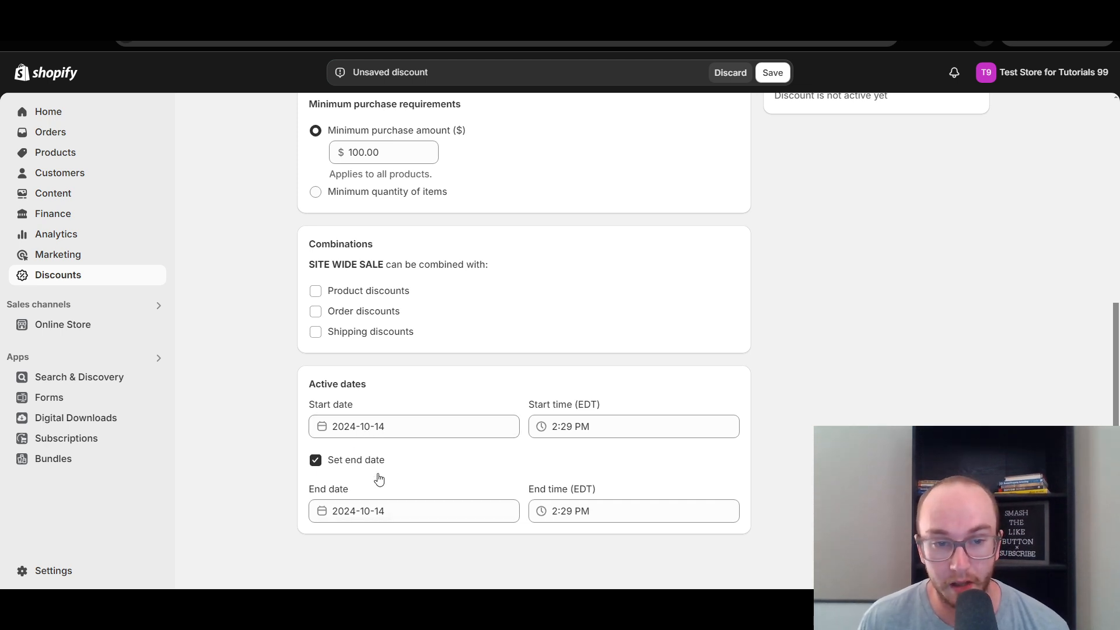
pyautogui.click(360, 471)
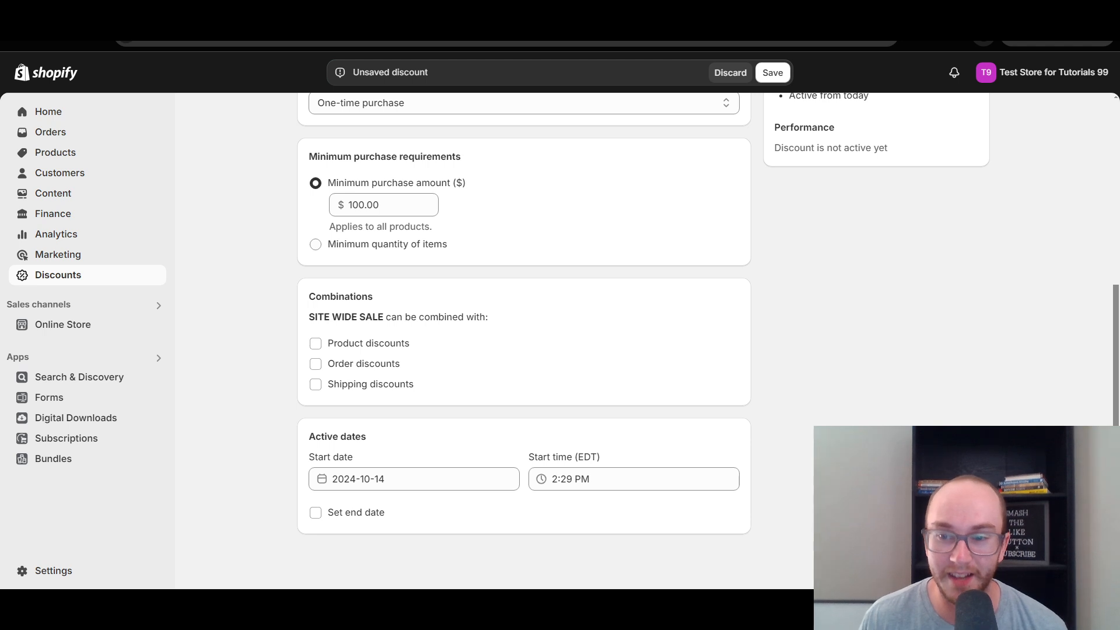
# Step: Save the SITE WIDE SALE discount
pyautogui.scroll(1, 524, 327)
pyautogui.scroll(-1, 523, 327)
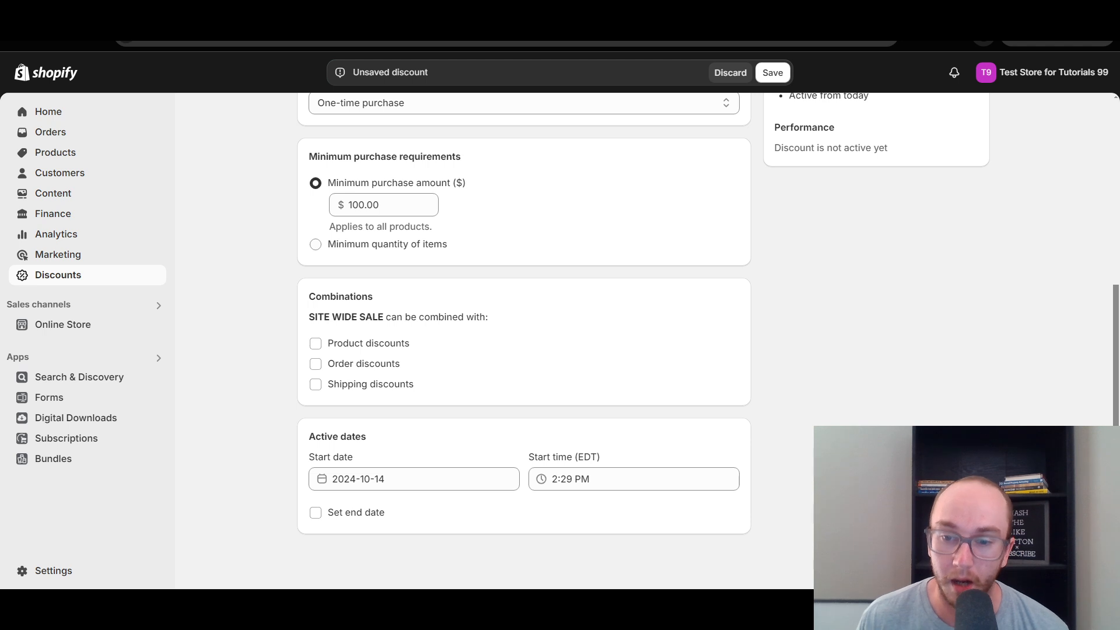
pyautogui.click(772, 72)
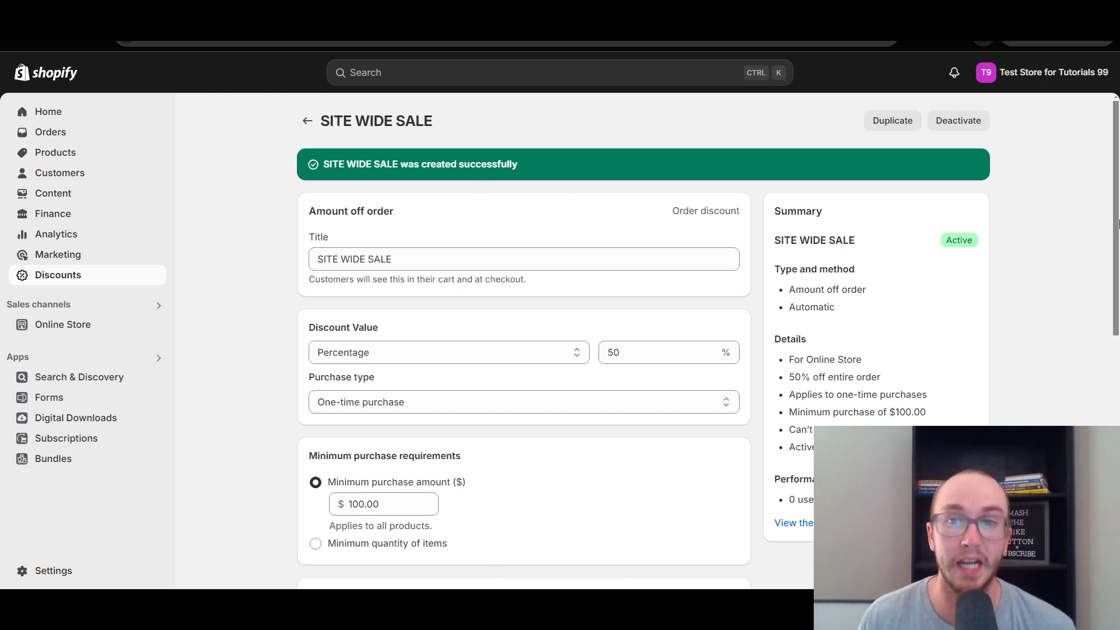
# Step: Review the saved SITE WIDE SALE discount's settings and its summary of type, value, minimum purchase, combinations and active dates
pyautogui.scroll(-7, 1118, 224)
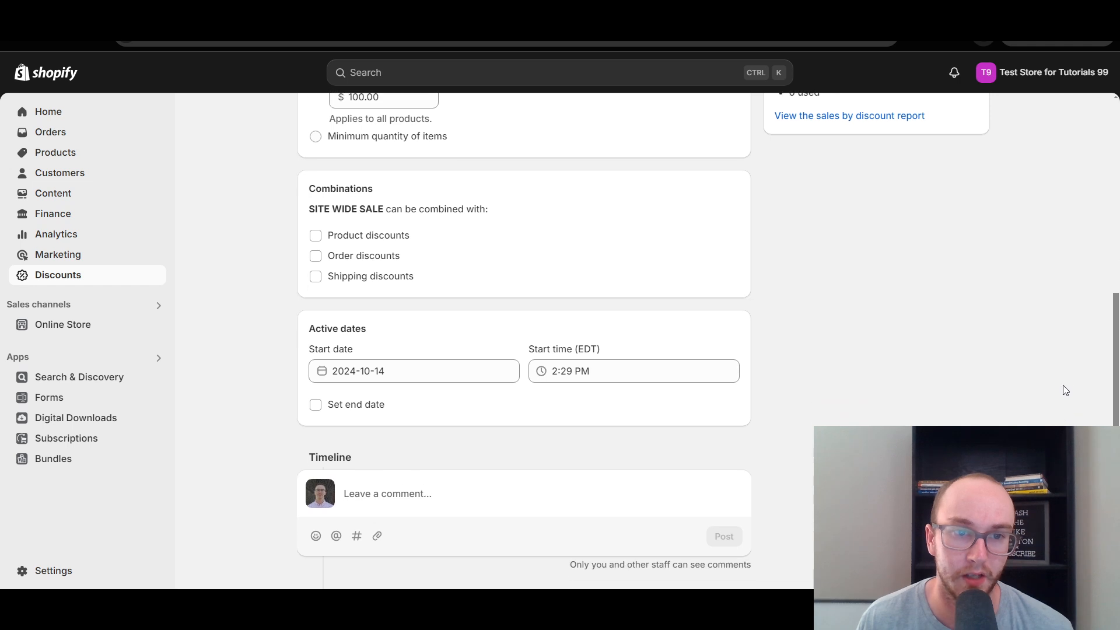
pyautogui.scroll(3, 1056, 362)
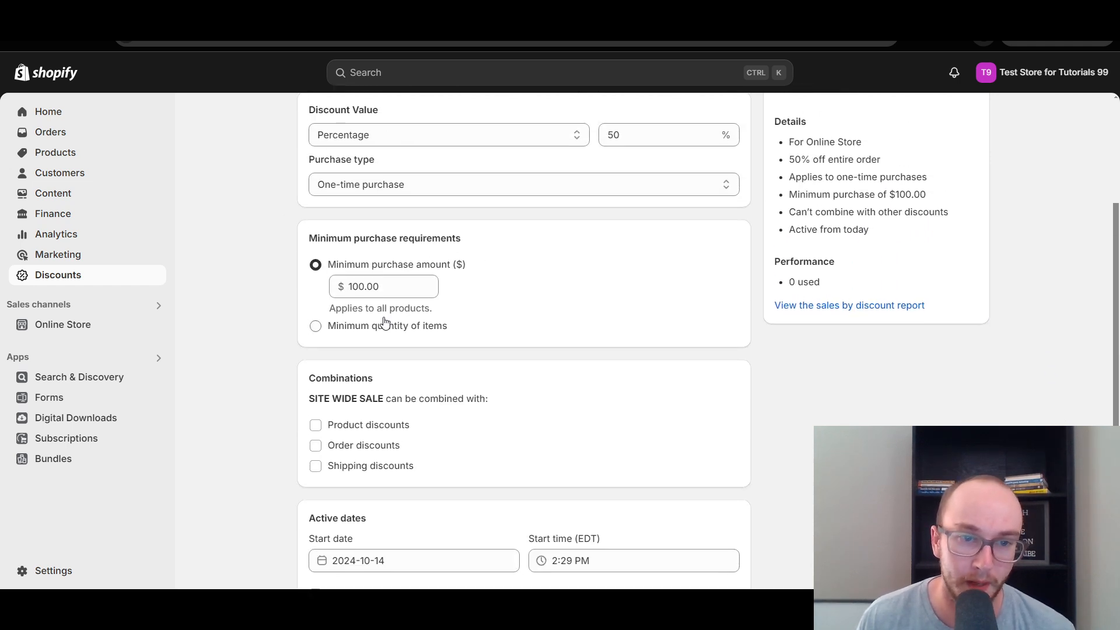
pyautogui.scroll(4, 1118, 329)
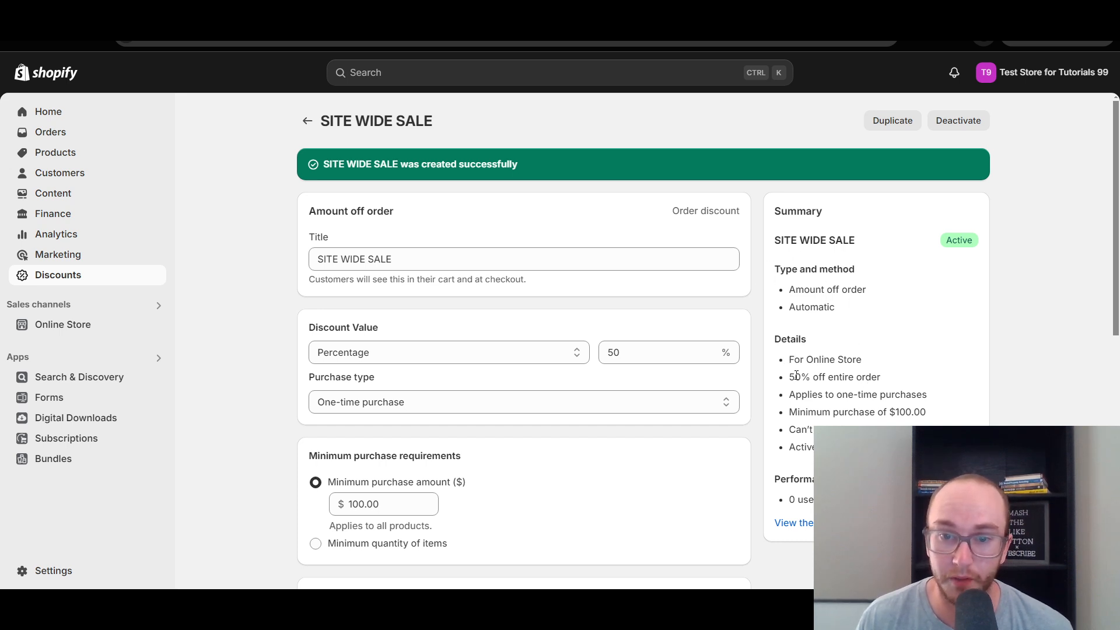
pyautogui.moveTo(796, 375); pyautogui.dragTo(907, 398)
pyautogui.click(818, 374)
pyautogui.click(899, 419)
pyautogui.moveTo(793, 412); pyautogui.dragTo(913, 413)
pyautogui.click(935, 419)
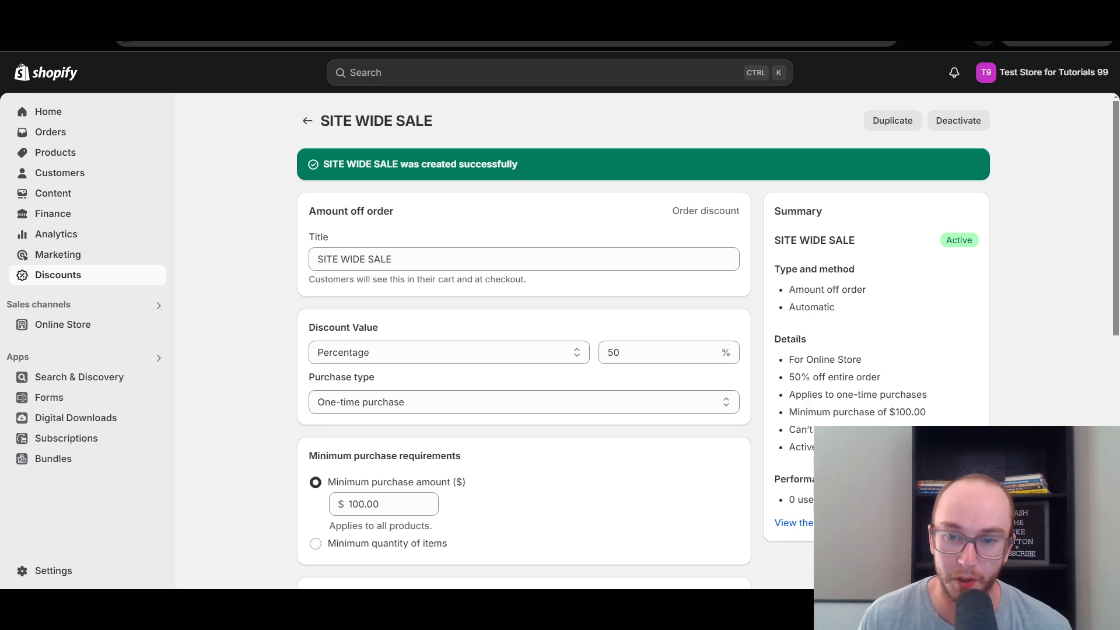
pyautogui.moveTo(784, 431); pyautogui.dragTo(944, 425)
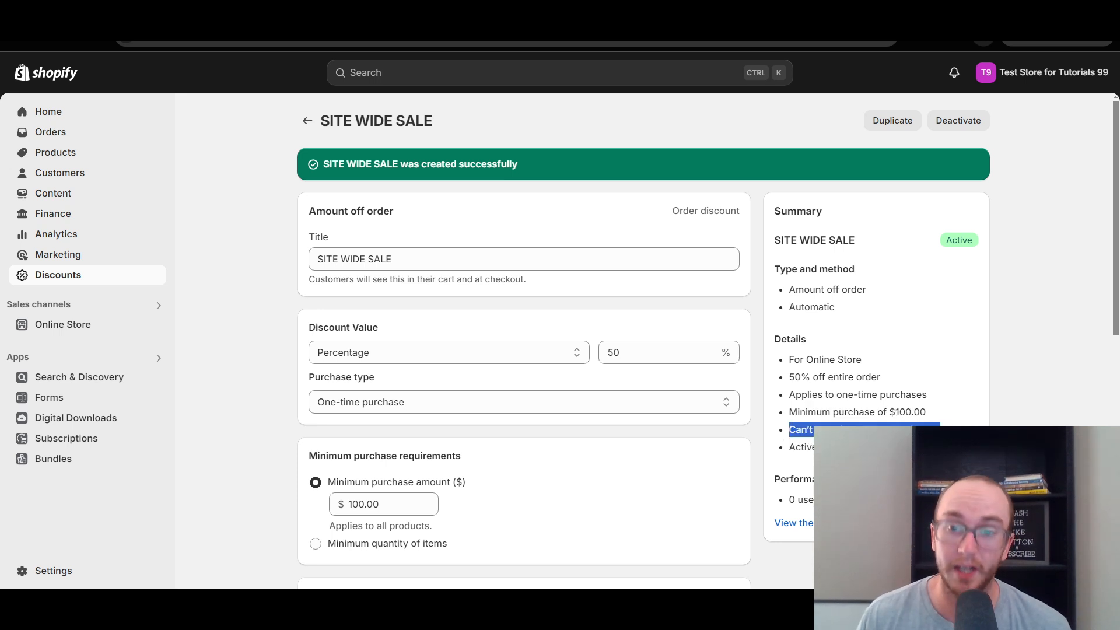
pyautogui.click(940, 435)
pyautogui.moveTo(868, 448); pyautogui.dragTo(779, 449)
pyautogui.click(872, 452)
pyautogui.moveTo(872, 452); pyautogui.dragTo(781, 291)
pyautogui.click(782, 293)
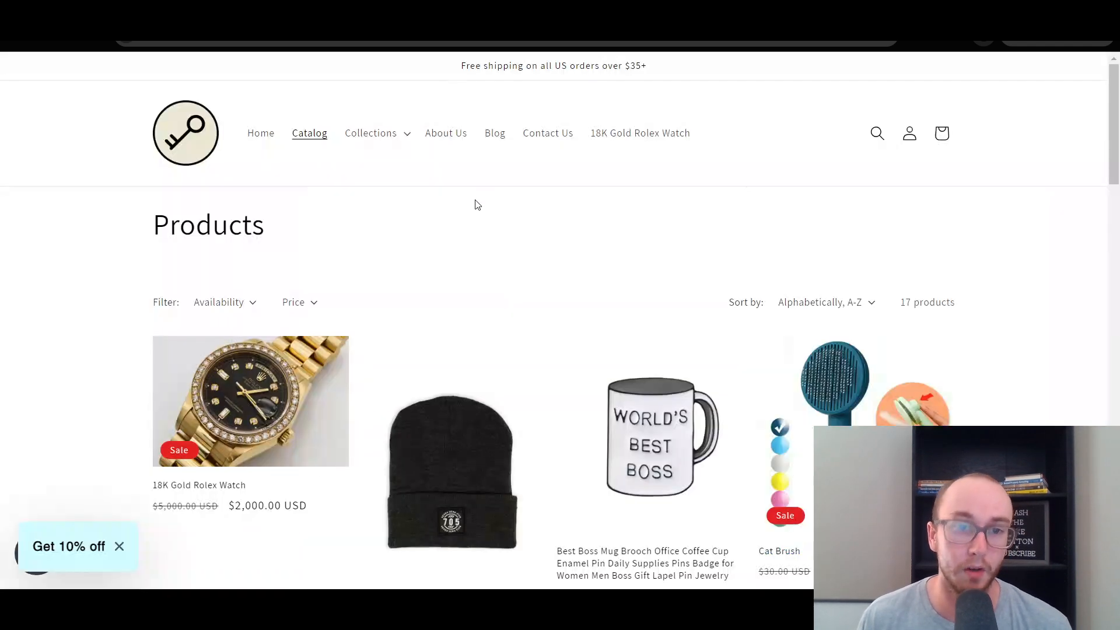
# Step: In the online storefront, open Rolex Daytona from the home page's featured products and examine its product page and announcement bar
pyautogui.click(173, 132)
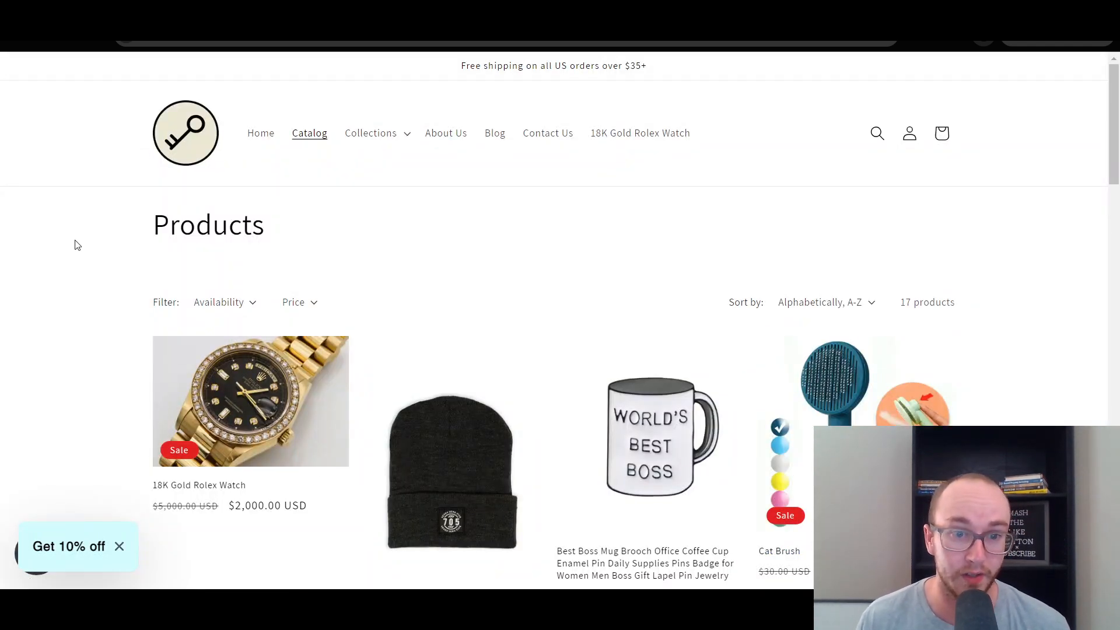
pyautogui.scroll(-8, 669, 317)
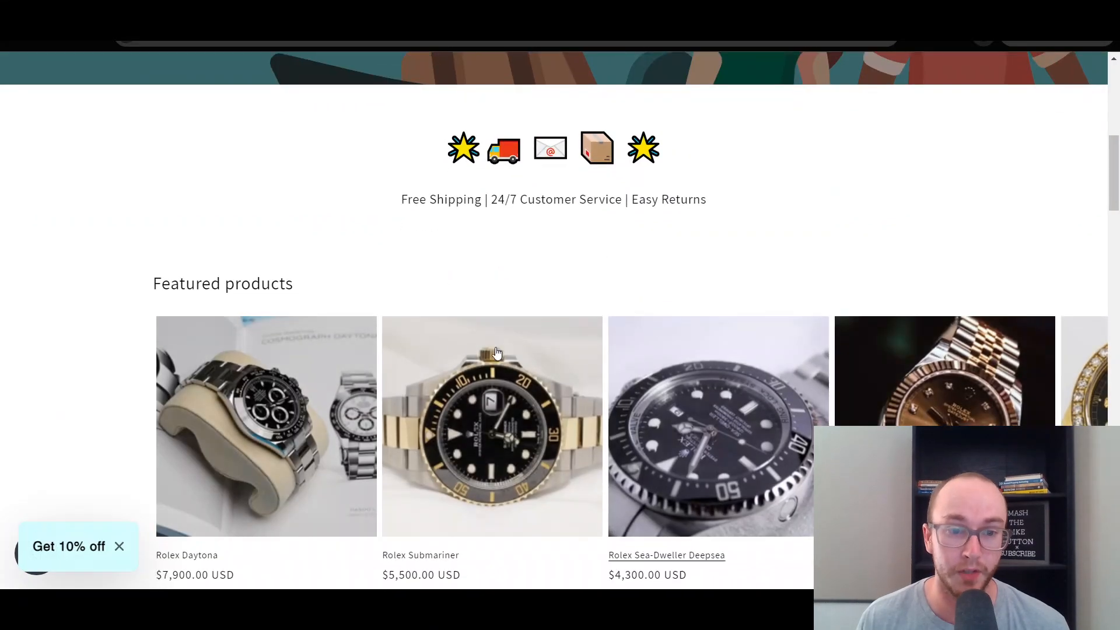
pyautogui.click(331, 354)
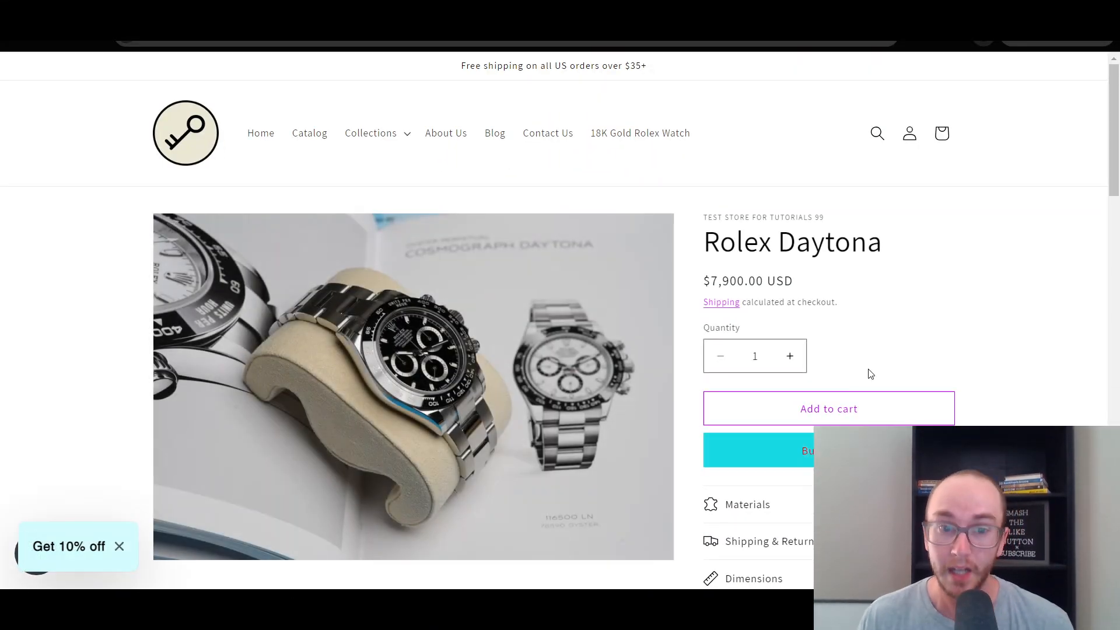
pyautogui.scroll(-2, 867, 368)
pyautogui.scroll(1, 868, 366)
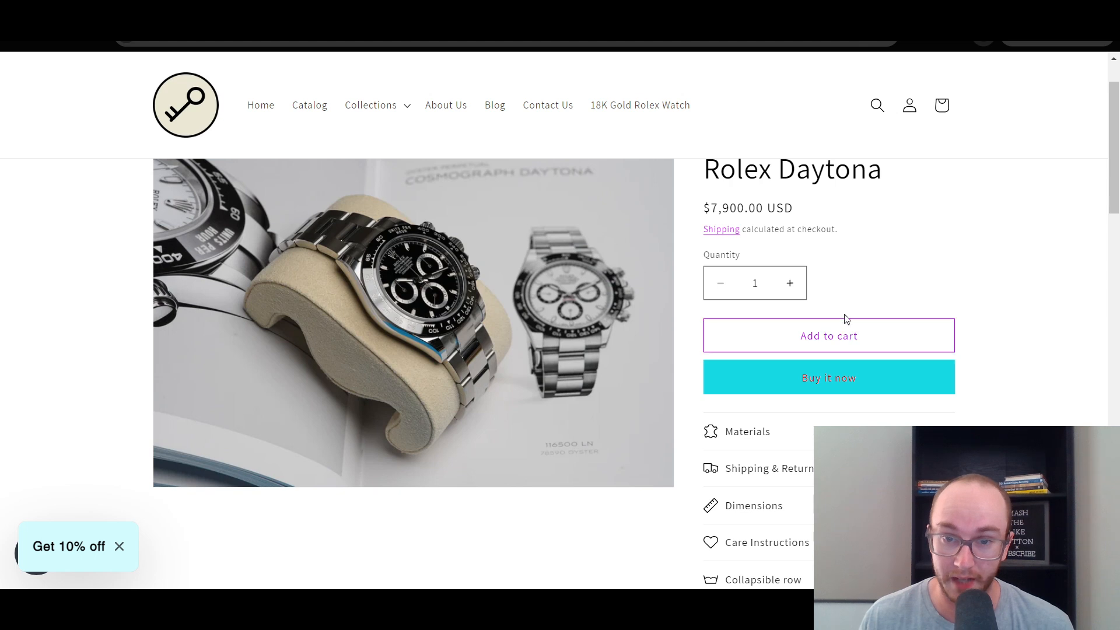
pyautogui.scroll(1, 947, 240)
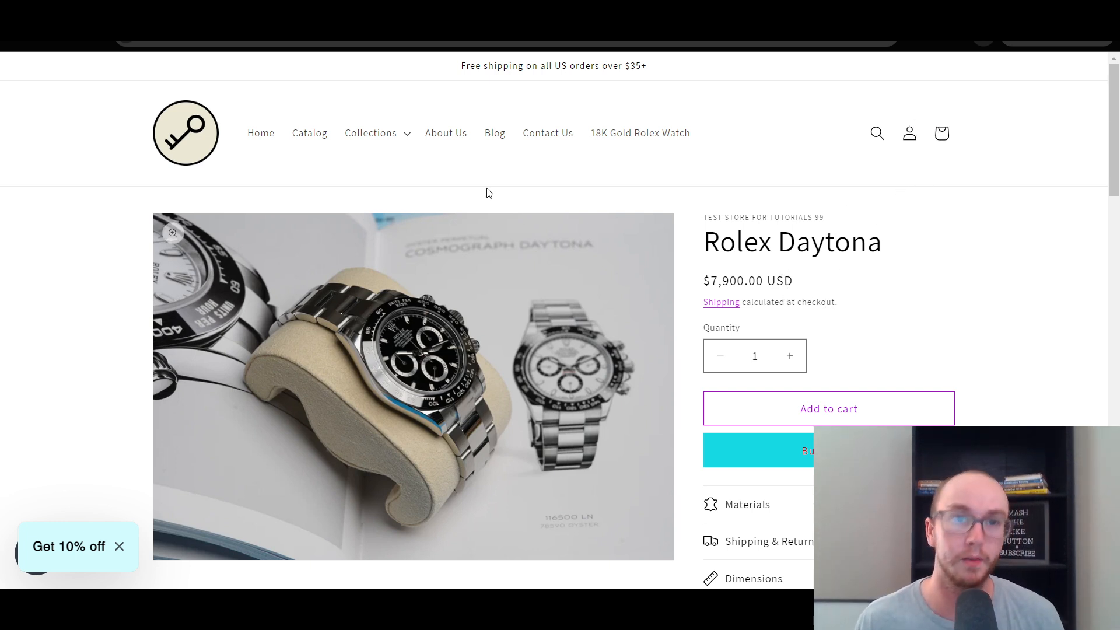
pyautogui.moveTo(460, 66); pyautogui.dragTo(669, 74)
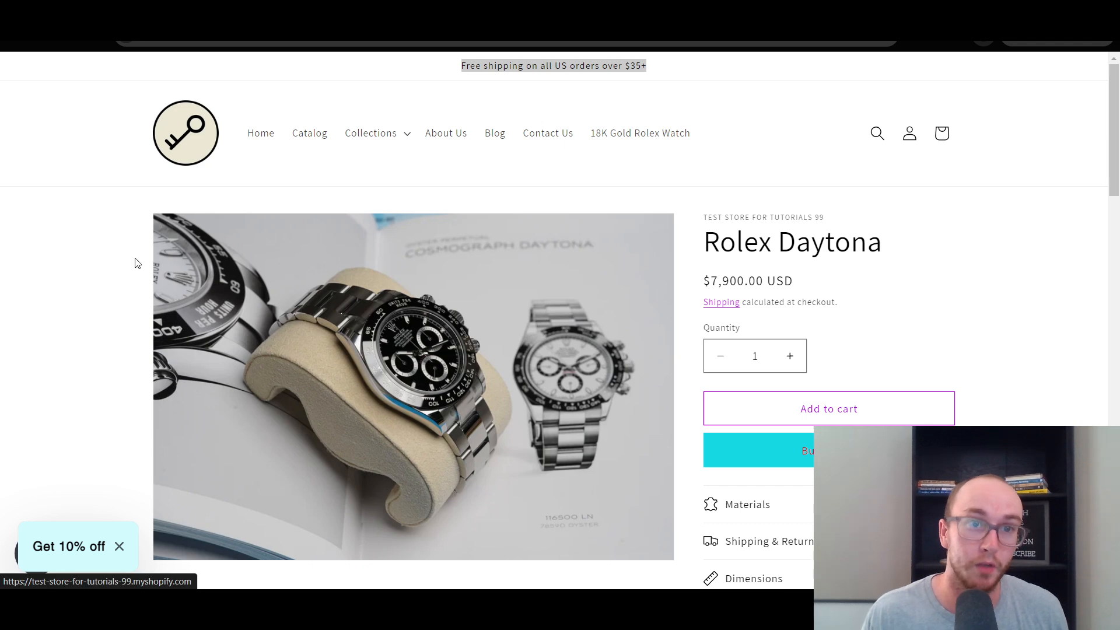
# Step: Return to the storefront's home page and examine how the featured products and their prices are shown
pyautogui.click(185, 156)
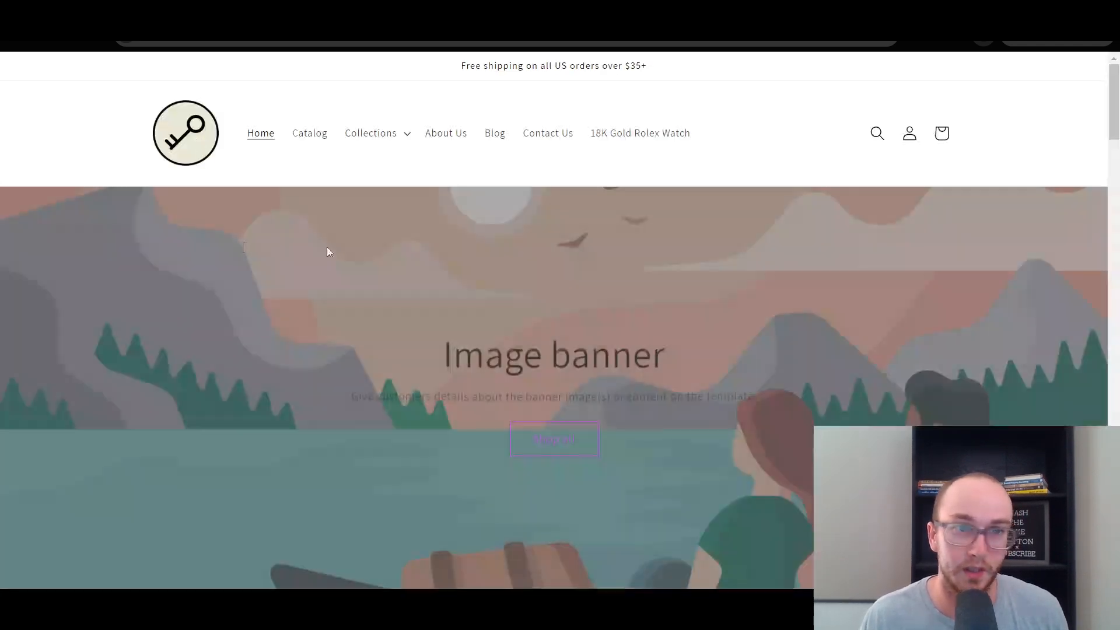
pyautogui.scroll(-6, 619, 315)
pyautogui.scroll(-5, 278, 452)
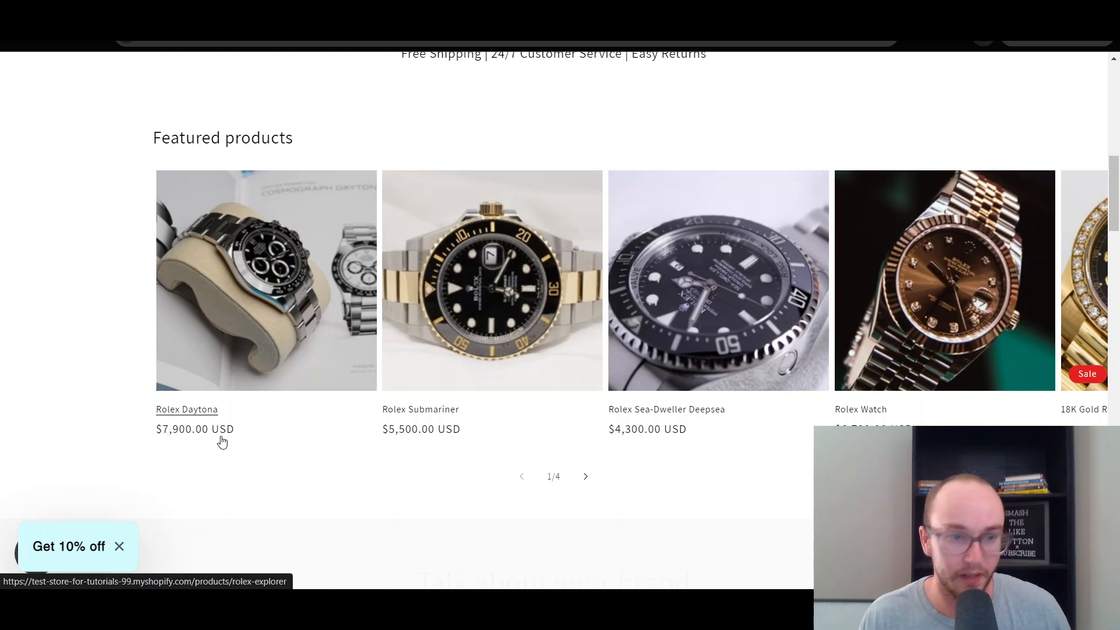
pyautogui.scroll(1, 188, 430)
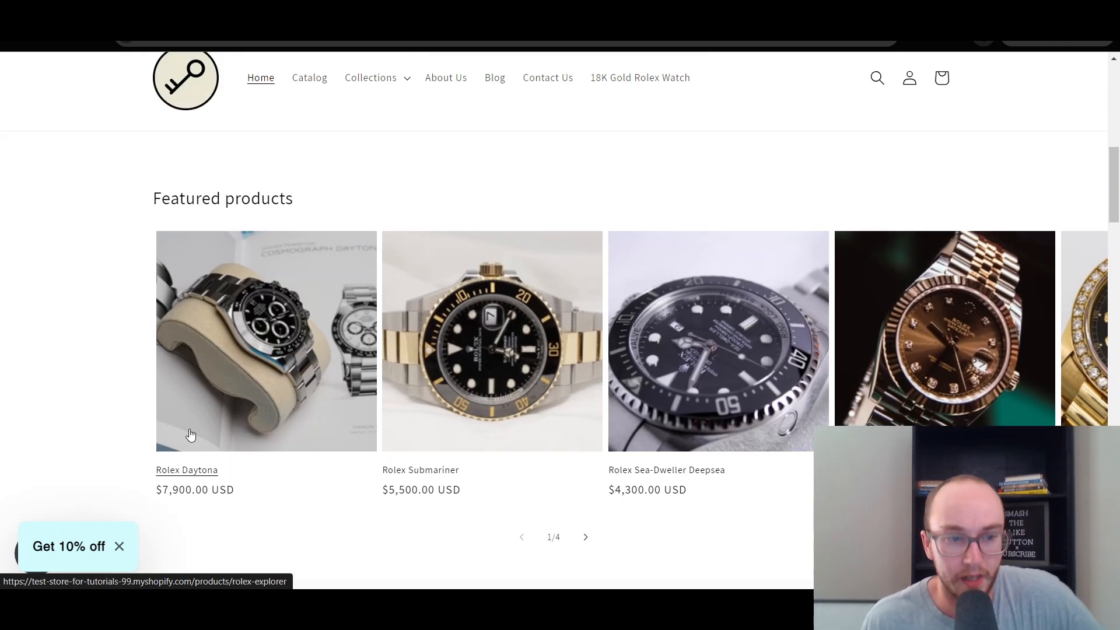
pyautogui.scroll(-8, 184, 400)
pyautogui.scroll(10, 201, 385)
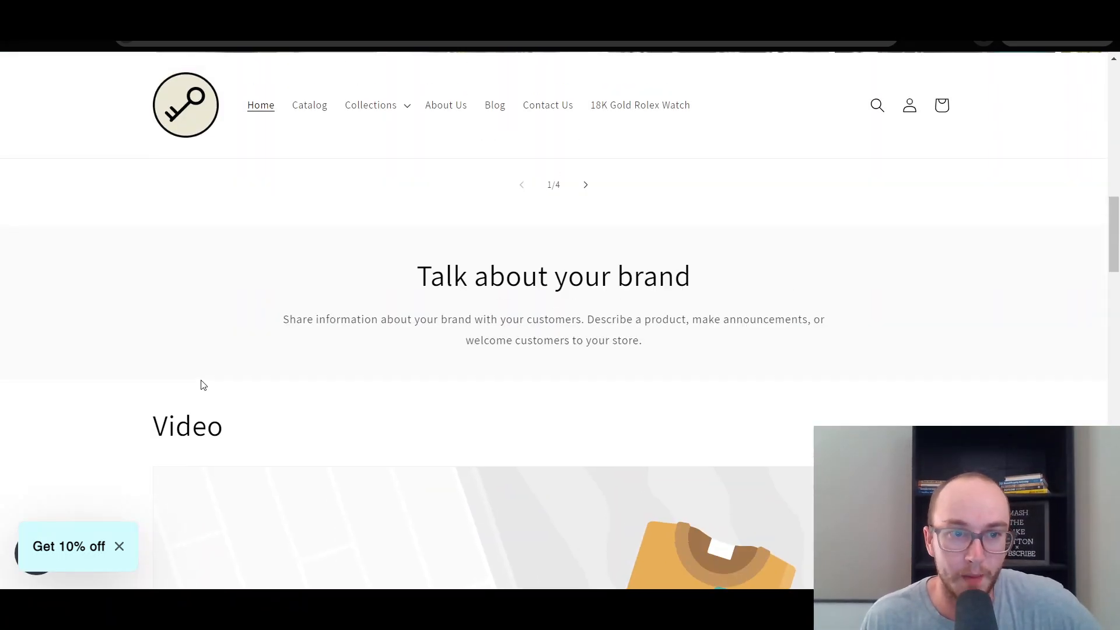
pyautogui.scroll(5, 175, 395)
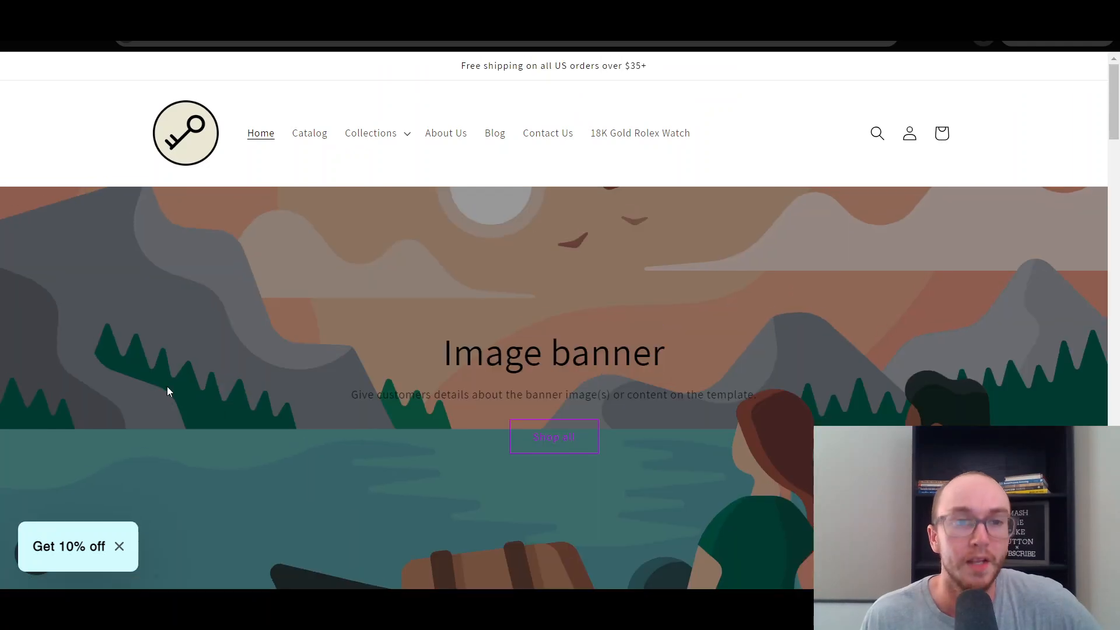
pyautogui.scroll(-8, 596, 367)
pyautogui.hscroll(5, 625, 380)
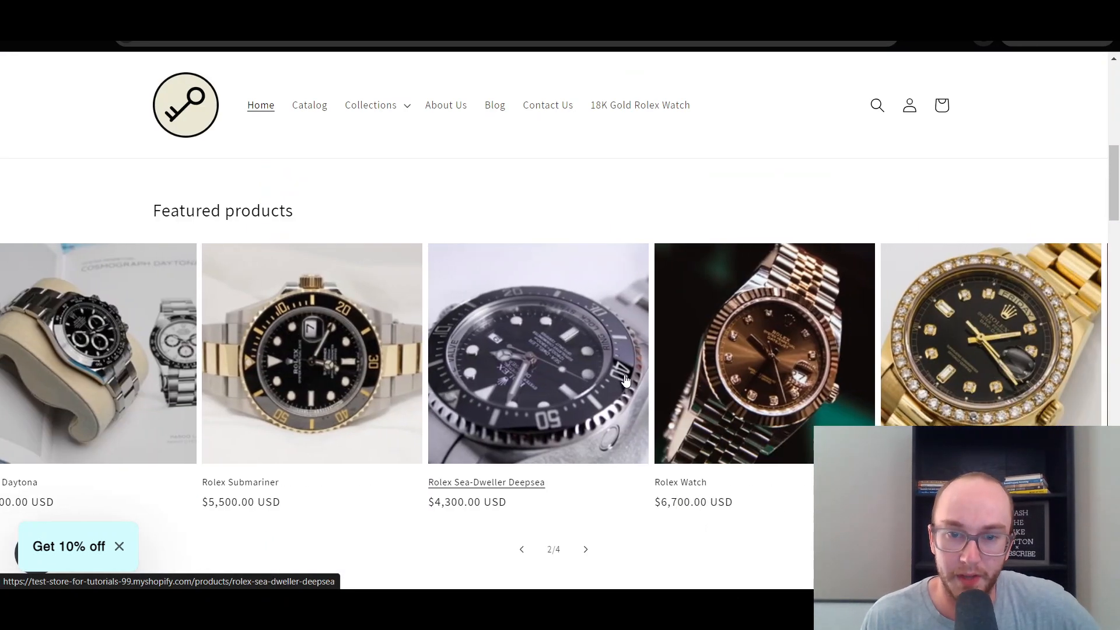
pyautogui.scroll(-3, 795, 463)
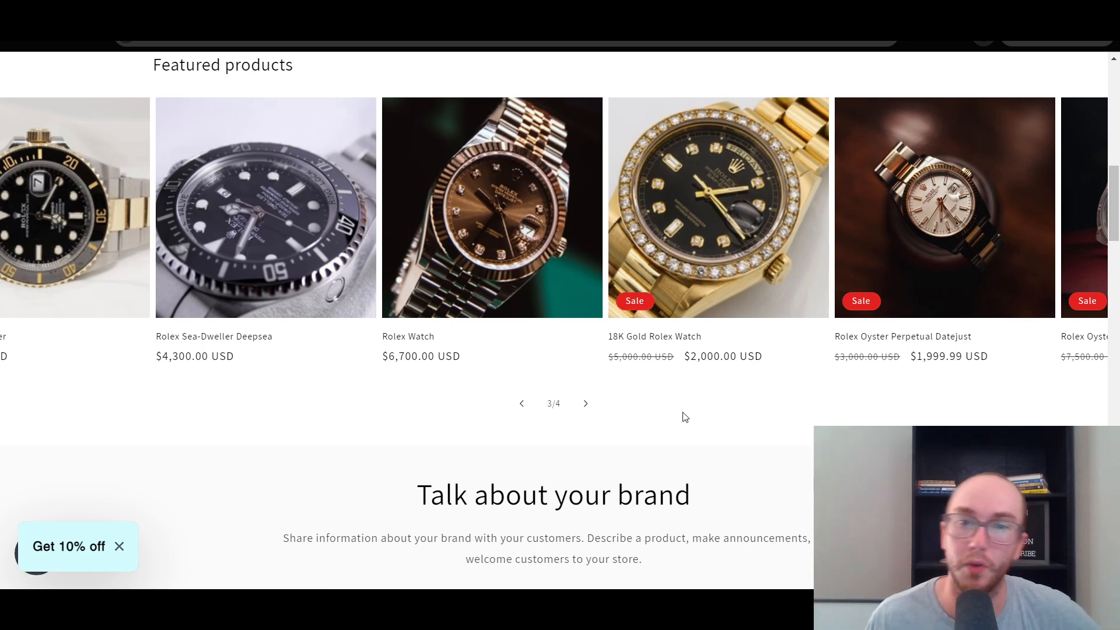
pyautogui.hscroll(-5, 667, 344)
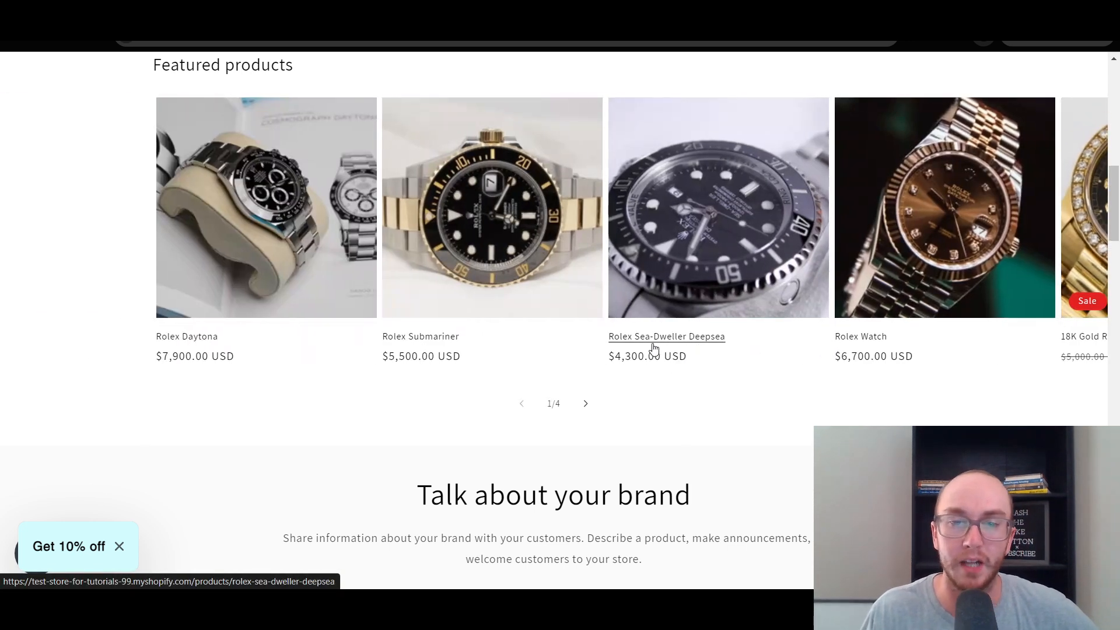
pyautogui.scroll(2, 429, 403)
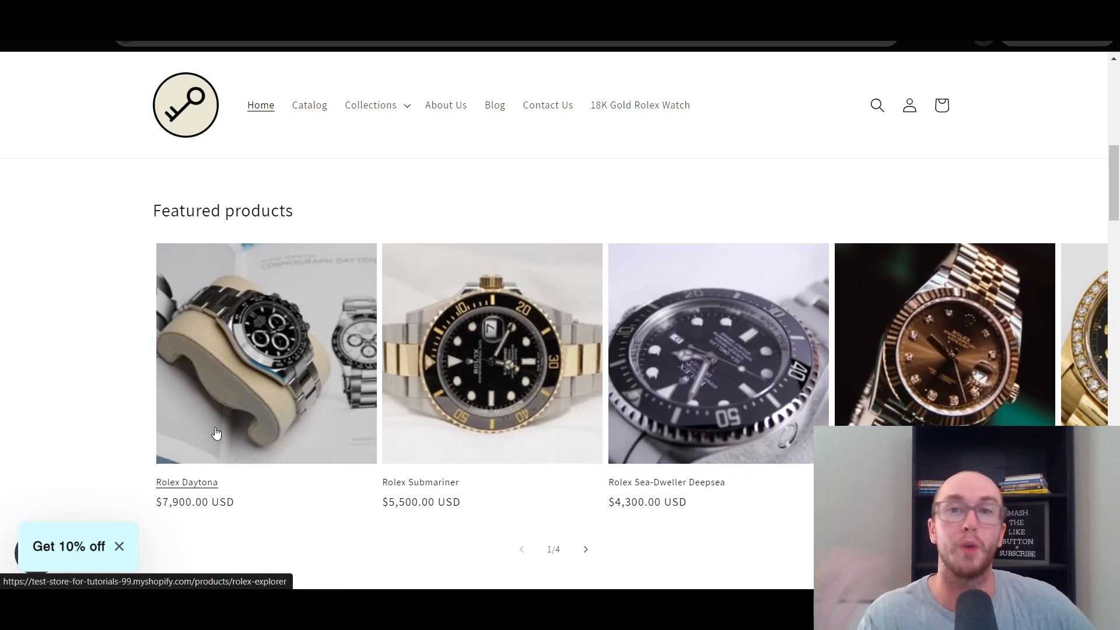
pyautogui.scroll(8, 205, 429)
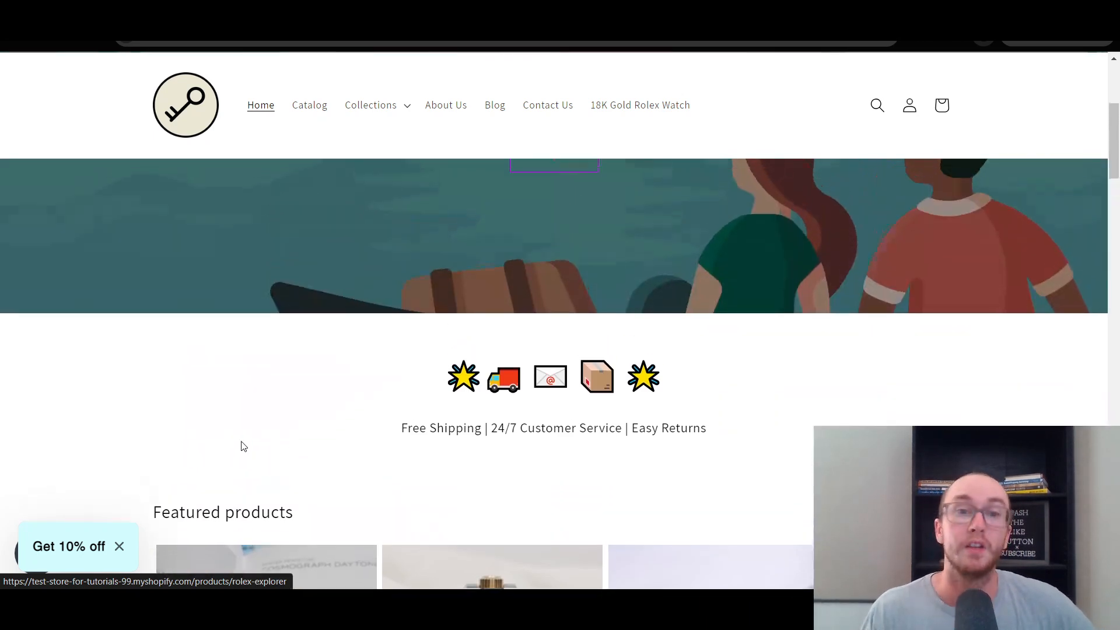
# Step: Examine the storefront home page's announcement bar and the prices listed under its featured products
pyautogui.scroll(-7, 243, 443)
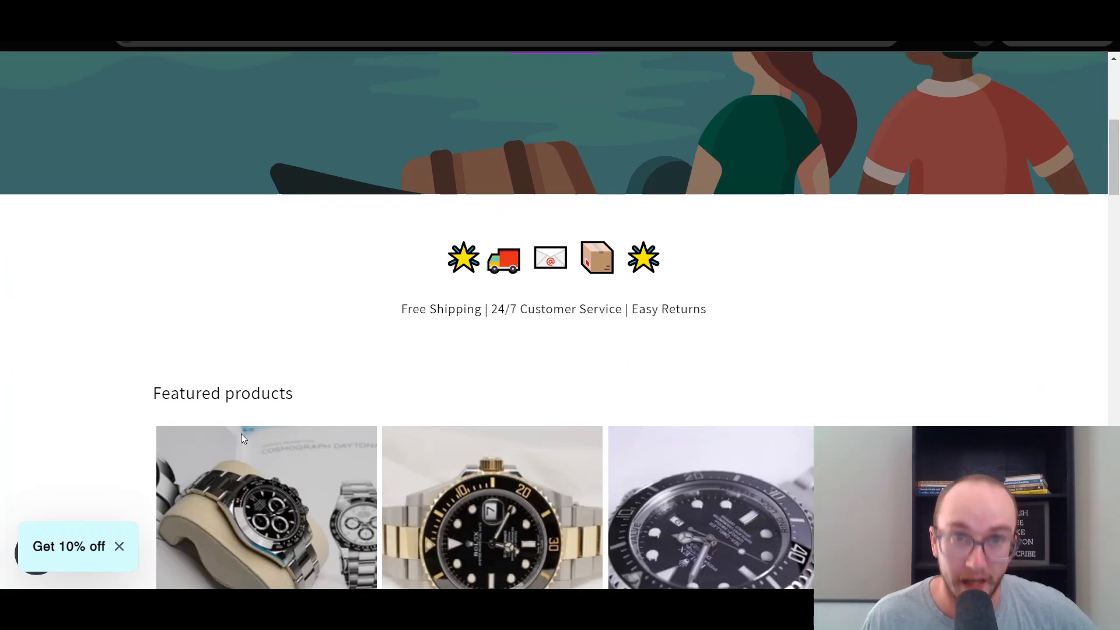
pyautogui.scroll(-2, 243, 436)
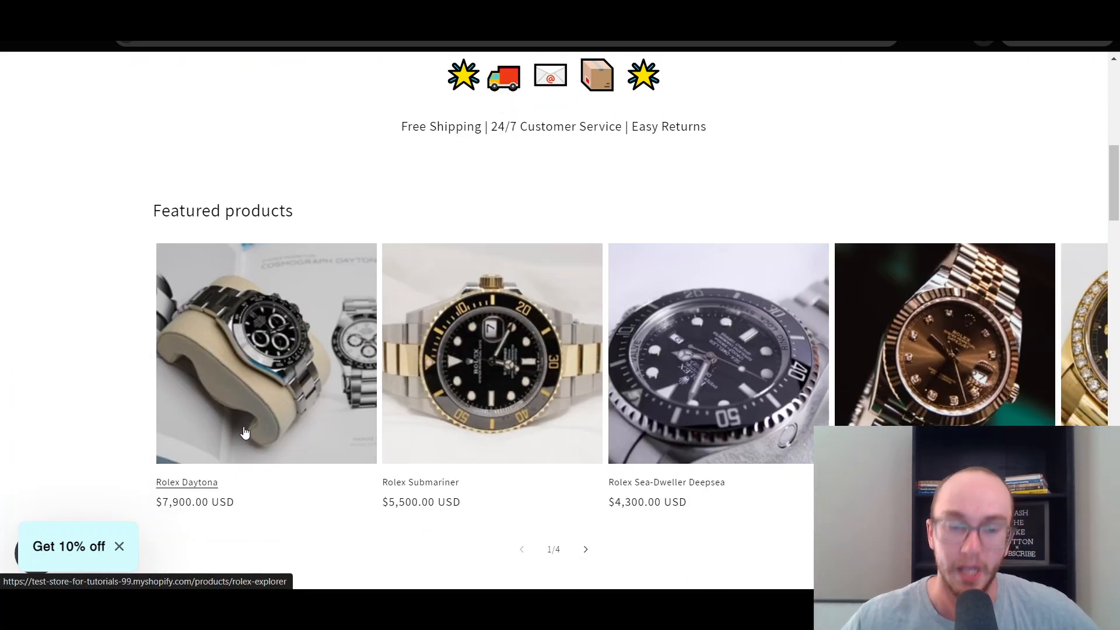
pyautogui.scroll(10, 355, 315)
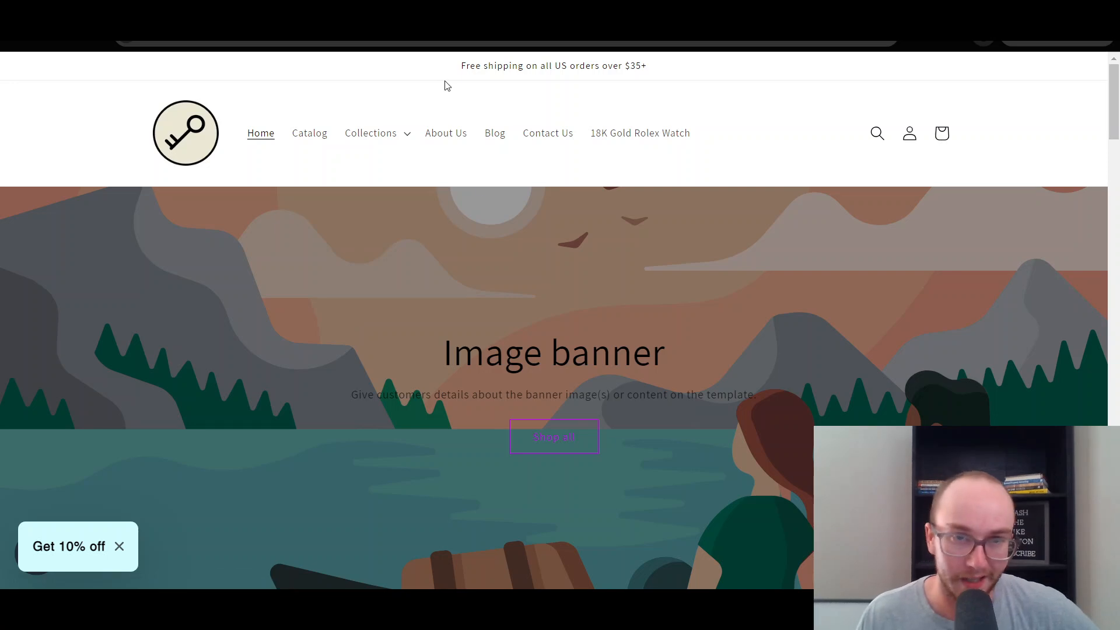
pyautogui.moveTo(461, 65); pyautogui.dragTo(659, 73)
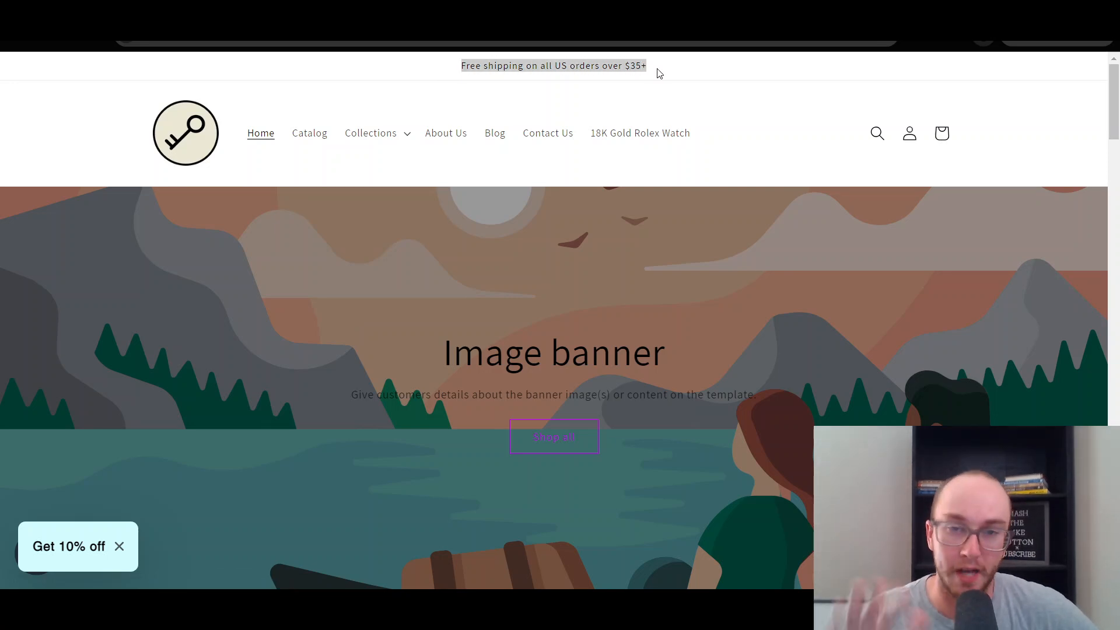
pyautogui.click(658, 72)
pyautogui.scroll(-9, 401, 271)
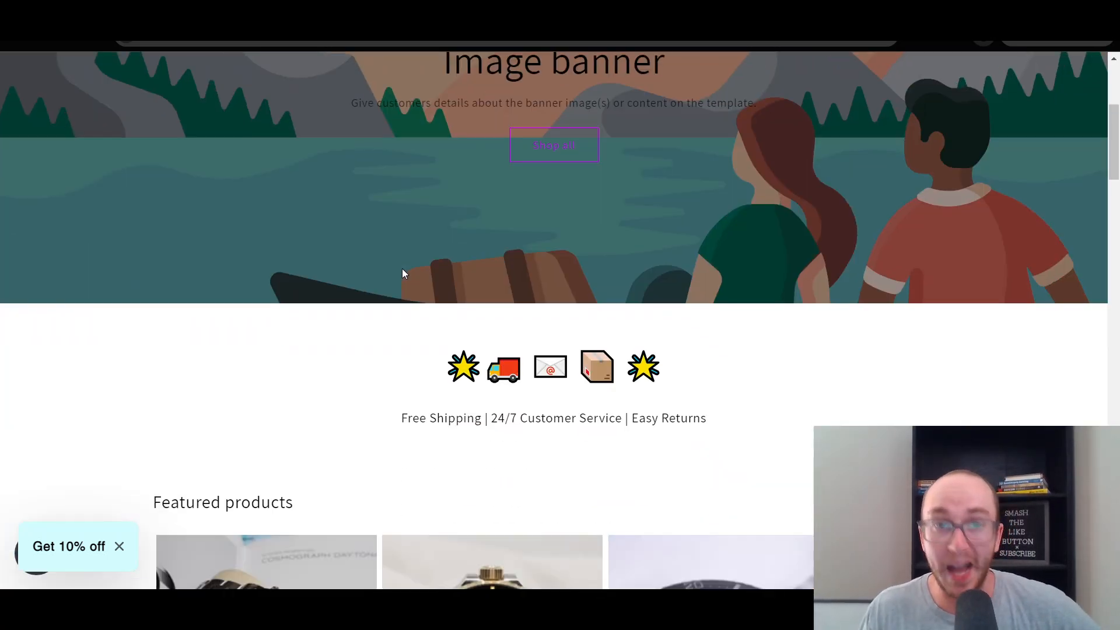
pyautogui.scroll(-3, 405, 273)
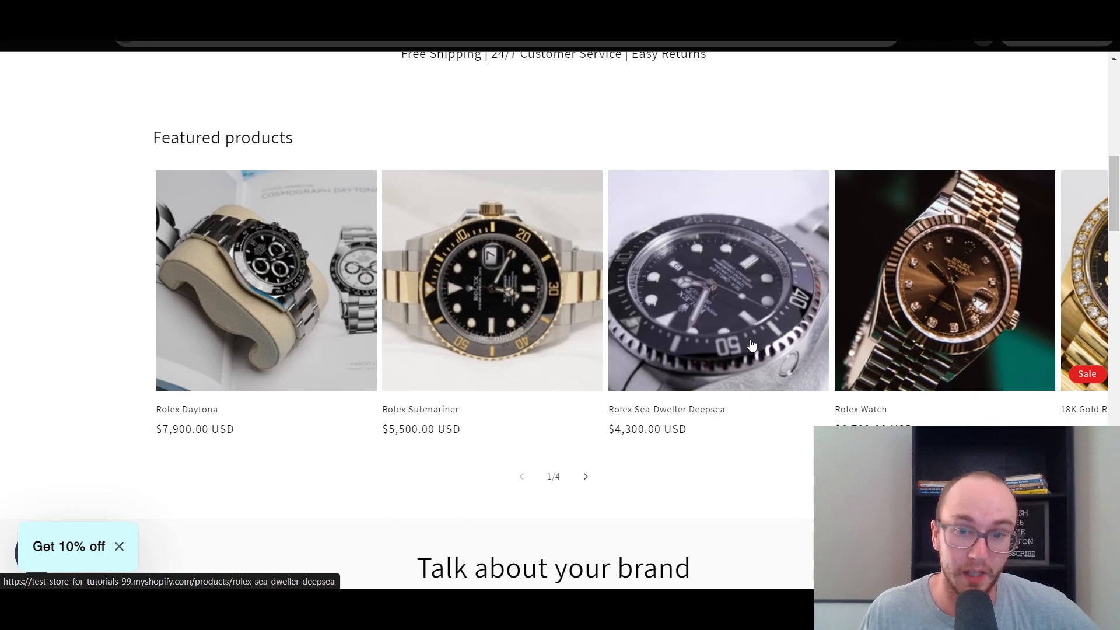
pyautogui.scroll(-3, 490, 280)
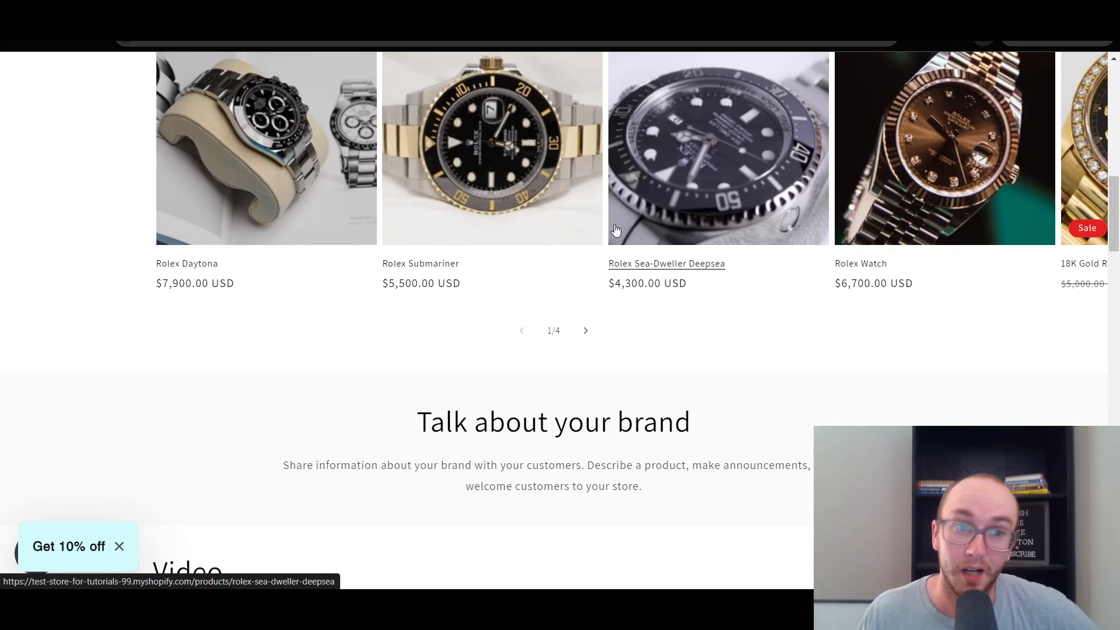
# Step: Open Rolex Daytona from the featured products and add one to the cart
pyautogui.click(254, 211)
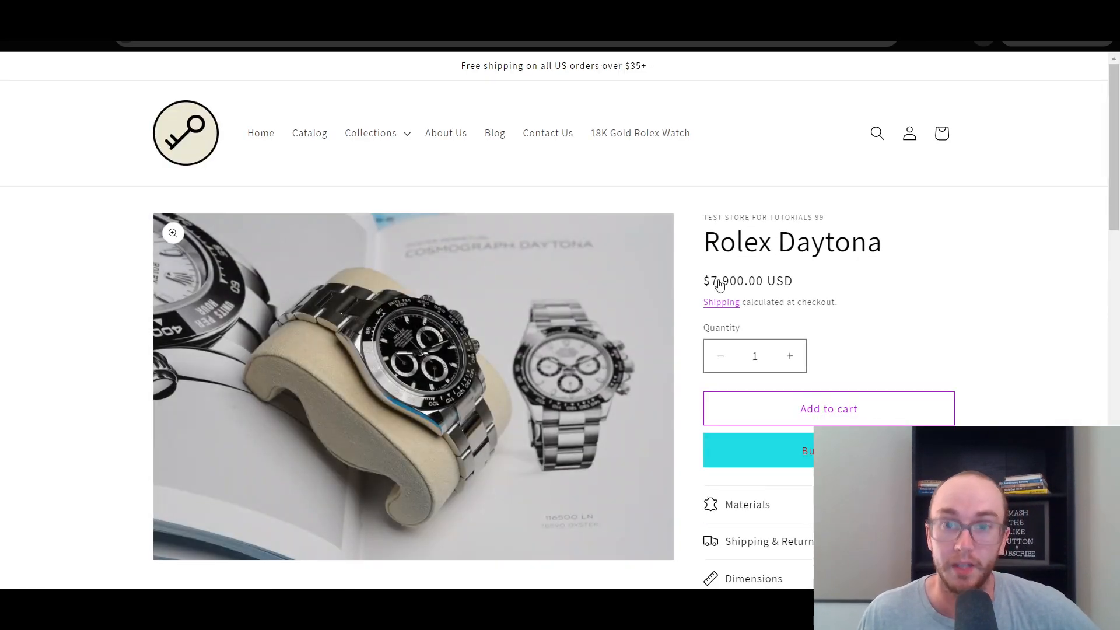
pyautogui.click(808, 406)
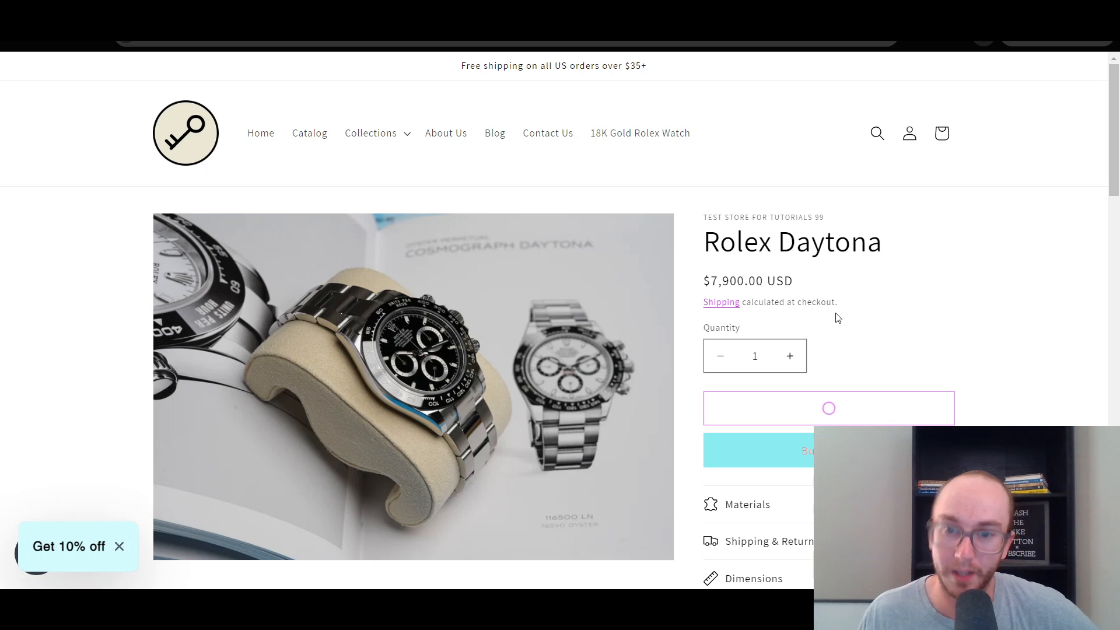
pyautogui.click(840, 322)
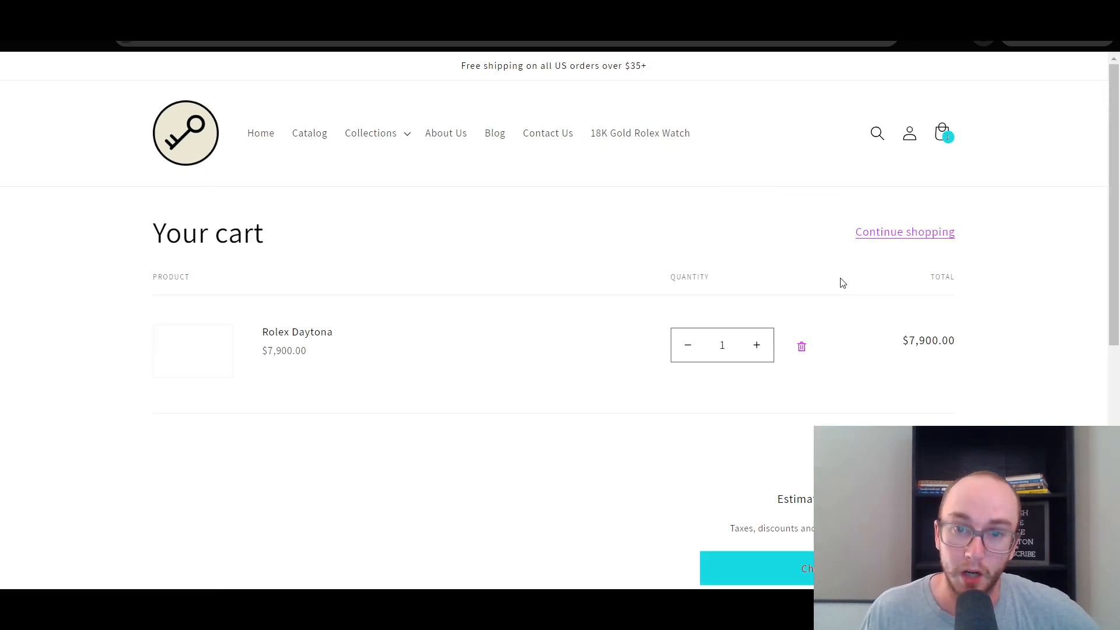
# Step: Examine the cart's SITE WIDE SALE discount line and estimated total against the Rolex Daytona's listed price
pyautogui.moveTo(1116, 187); pyautogui.dragTo(1093, 303)
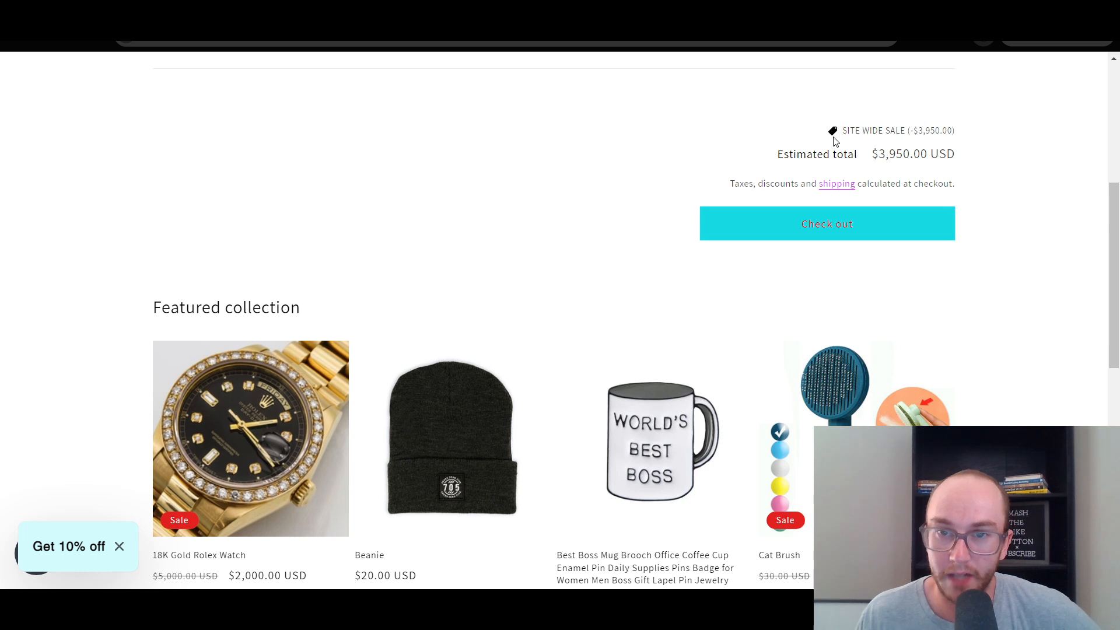
pyautogui.moveTo(842, 131); pyautogui.dragTo(871, 132)
pyautogui.click(958, 132)
pyautogui.click(1087, 213)
pyautogui.moveTo(1115, 225); pyautogui.dragTo(1113, 187)
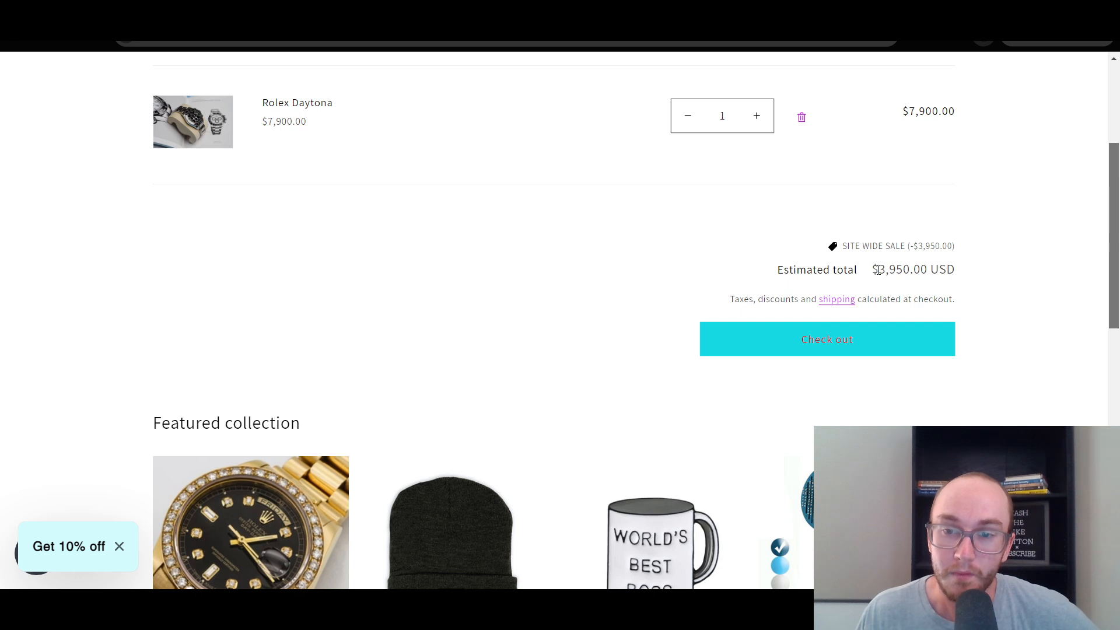
pyautogui.moveTo(843, 247); pyautogui.dragTo(879, 246)
pyautogui.click(881, 248)
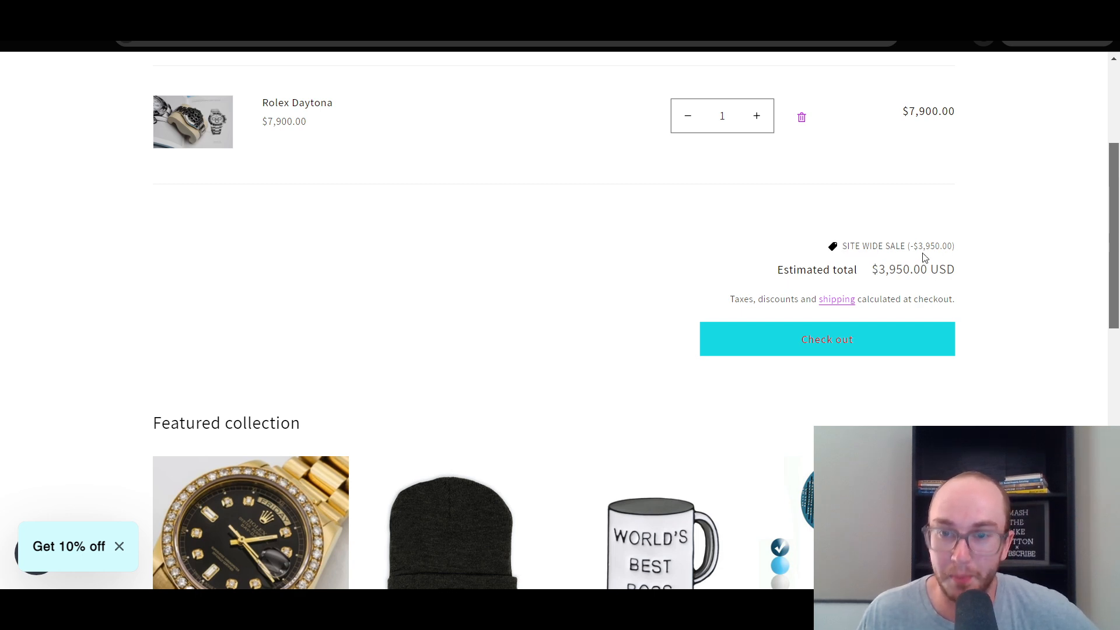
pyautogui.scroll(1, 972, 268)
pyautogui.scroll(-1, 972, 269)
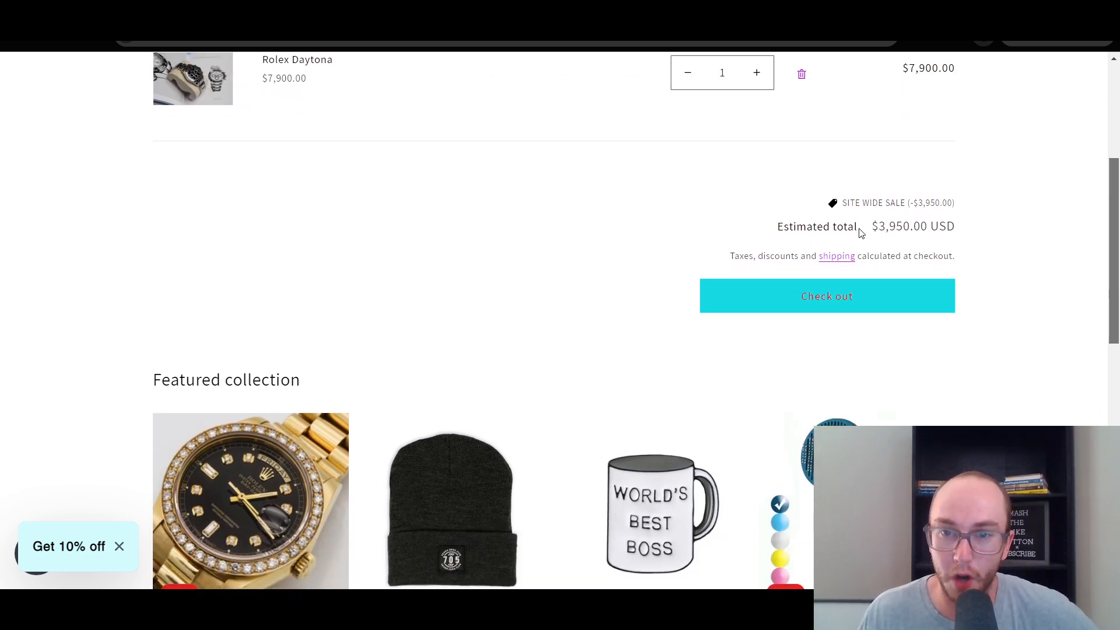
pyautogui.moveTo(863, 230); pyautogui.dragTo(927, 232)
pyautogui.click(961, 236)
pyautogui.moveTo(831, 203)
pyautogui.mouseDown()
pyautogui.moveTo(946, 203)
pyautogui.moveTo(844, 203)
pyautogui.mouseUp()
pyautogui.click(901, 199)
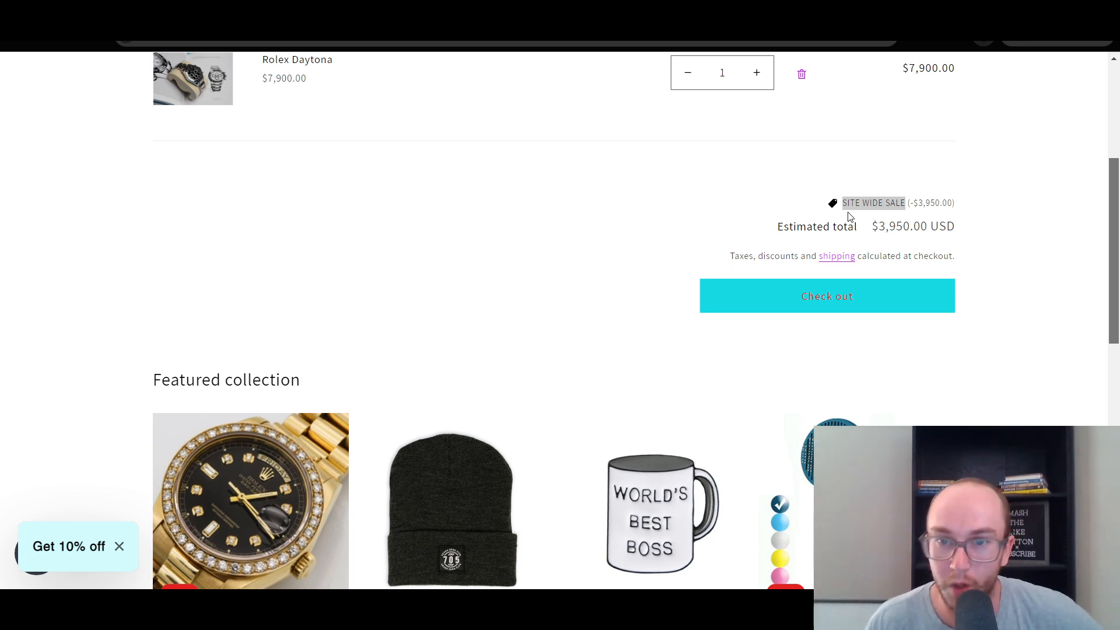
pyautogui.click(848, 216)
pyautogui.moveTo(844, 205)
pyautogui.mouseDown()
pyautogui.moveTo(911, 203)
pyautogui.moveTo(846, 214)
pyautogui.mouseUp()
pyautogui.click(901, 215)
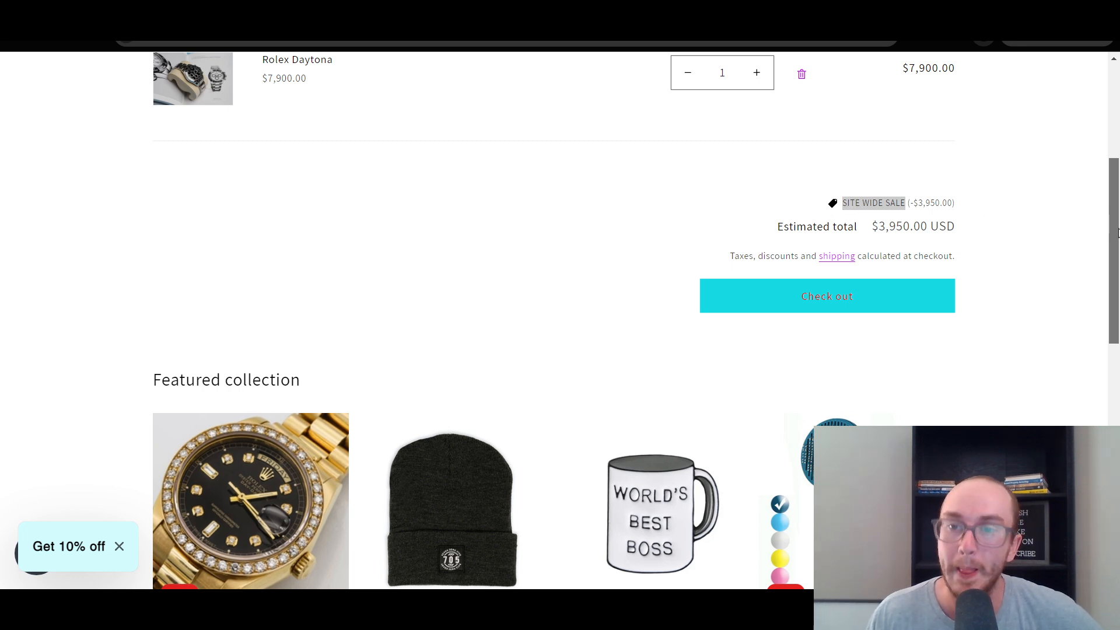
# Step: Increase the Rolex Daytona quantity in the cart to 3 and check the recalculated discount and estimated total
pyautogui.moveTo(1116, 233); pyautogui.dragTo(1096, 134)
pyautogui.scroll(-1, 869, 201)
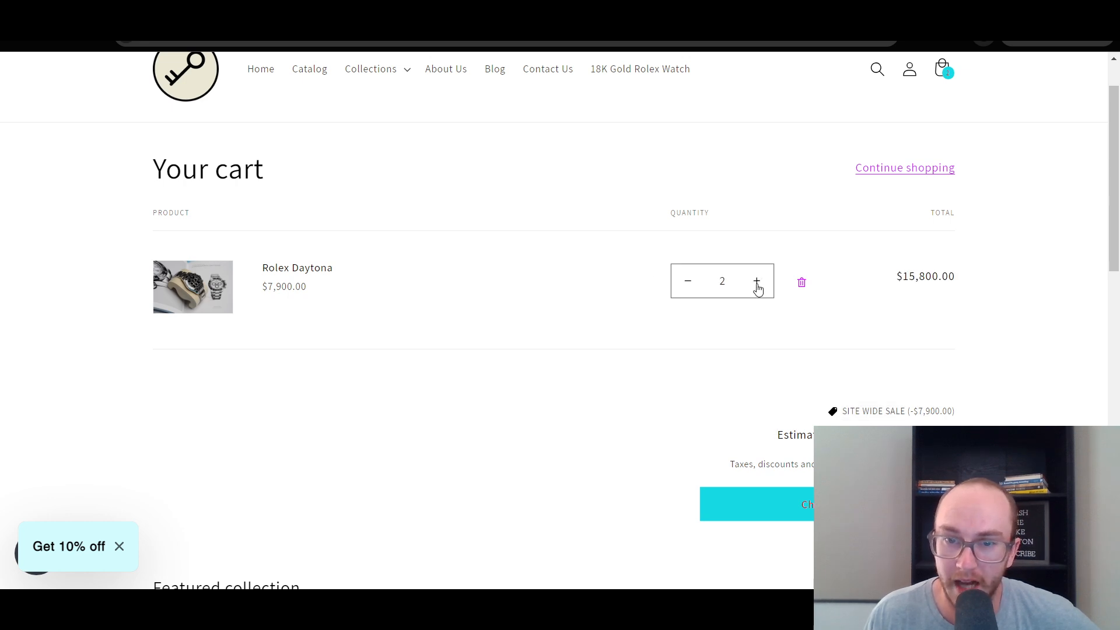
pyautogui.click(757, 284)
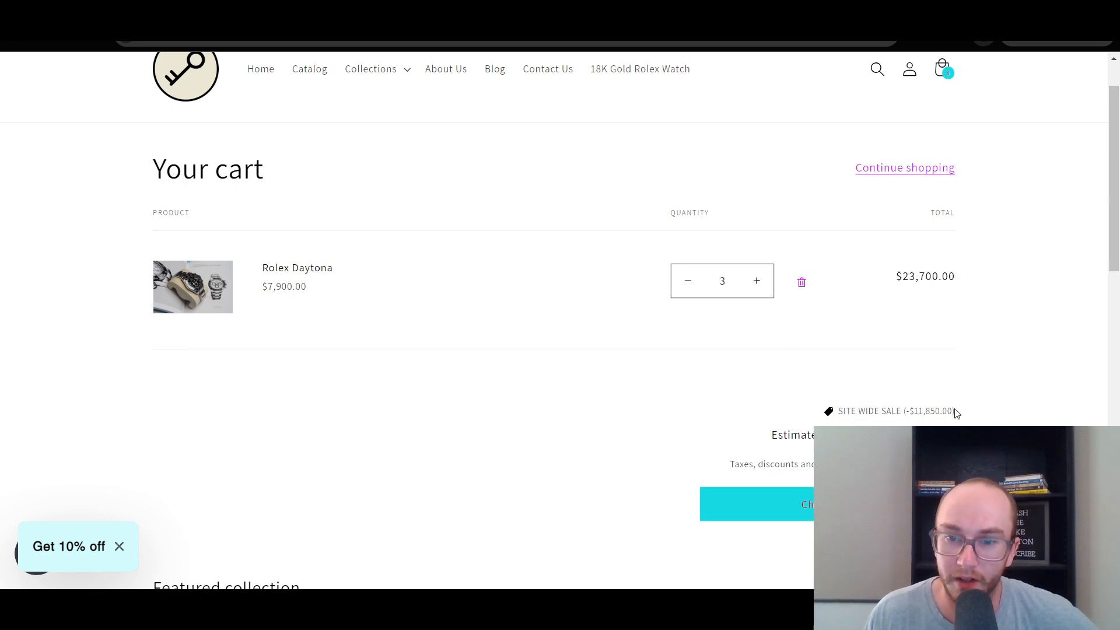
pyautogui.scroll(-1, 926, 240)
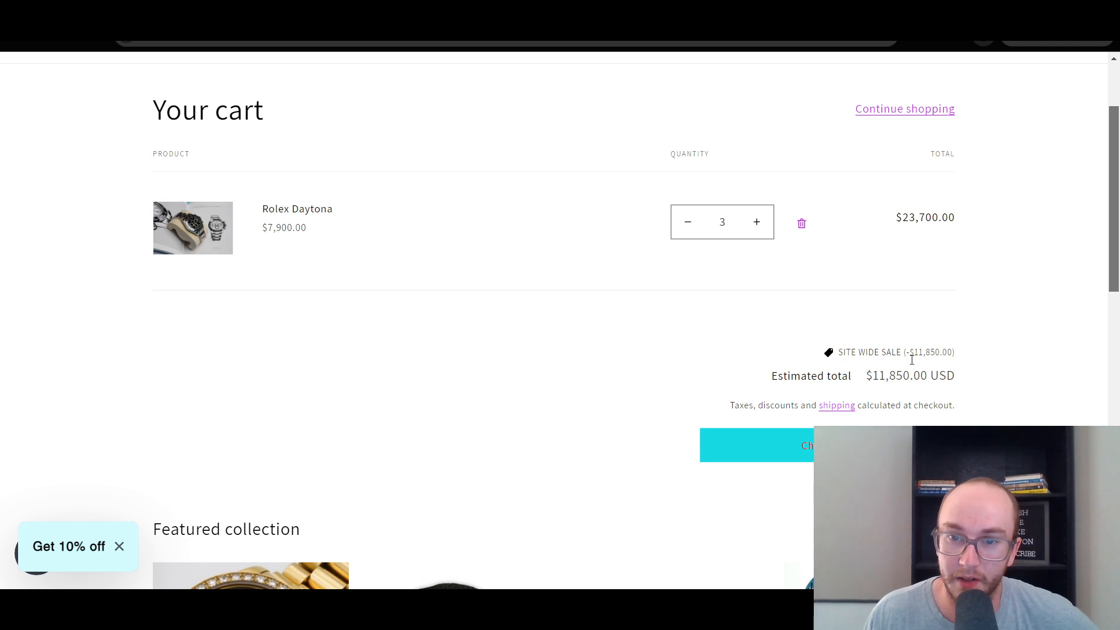
pyautogui.scroll(-1, 1117, 204)
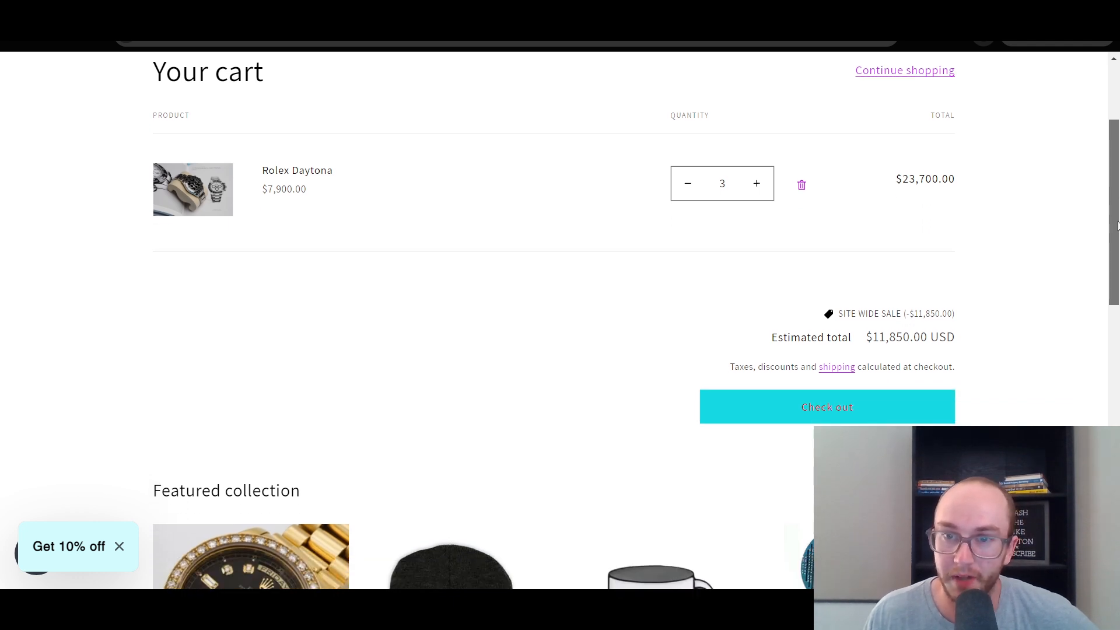
pyautogui.scroll(1, 1110, 204)
pyautogui.moveTo(1108, 200); pyautogui.dragTo(1087, 160)
pyautogui.scroll(-1, 1088, 164)
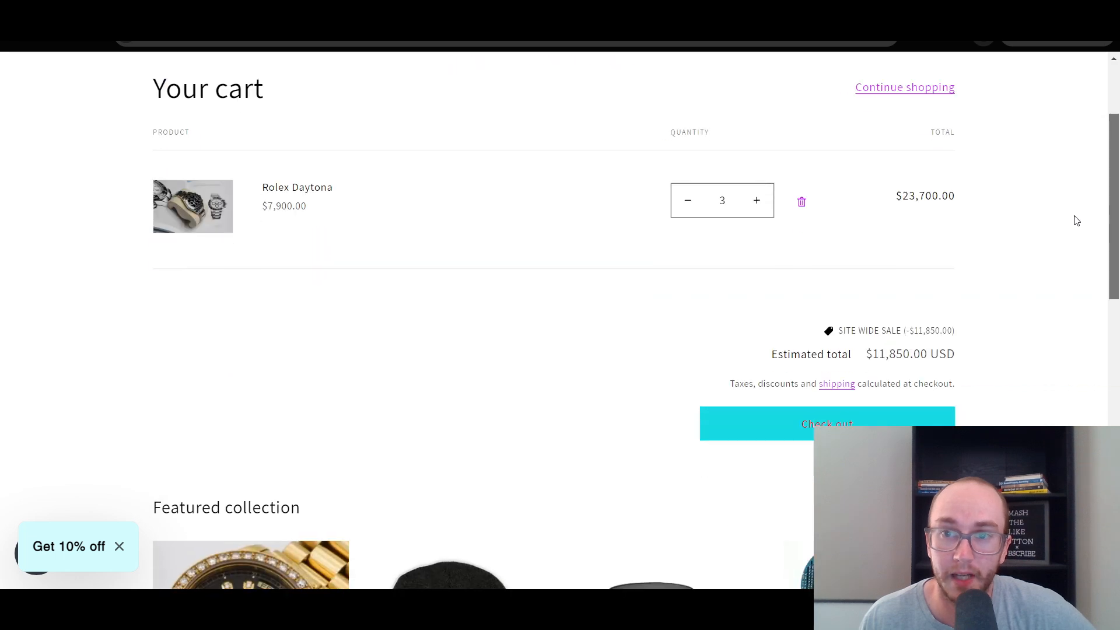
# Step: Proceed to checkout and examine the order summary's subtotal, SITE WIDE SALE order discount, total and total savings
pyautogui.scroll(-3, 1115, 247)
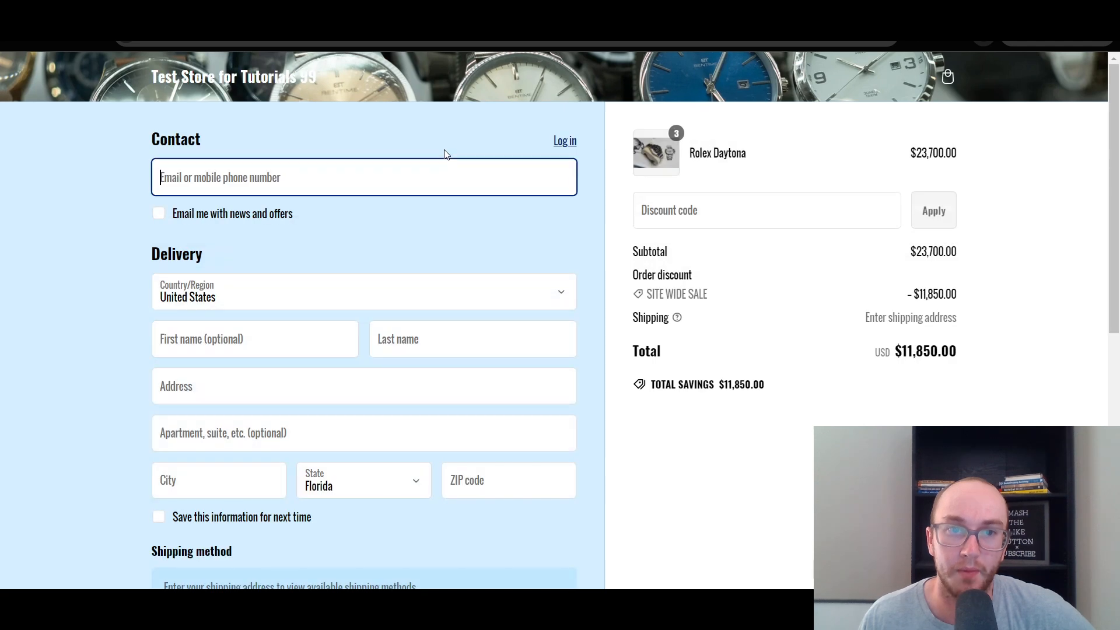
pyautogui.click(1001, 276)
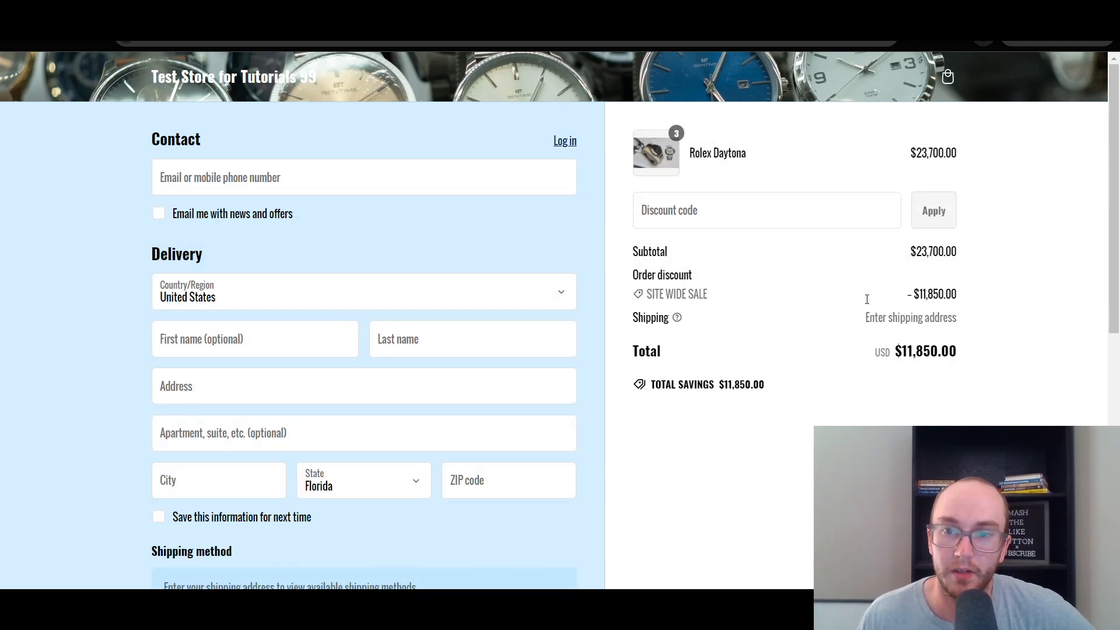
pyautogui.moveTo(642, 291); pyautogui.dragTo(726, 295)
pyautogui.click(736, 299)
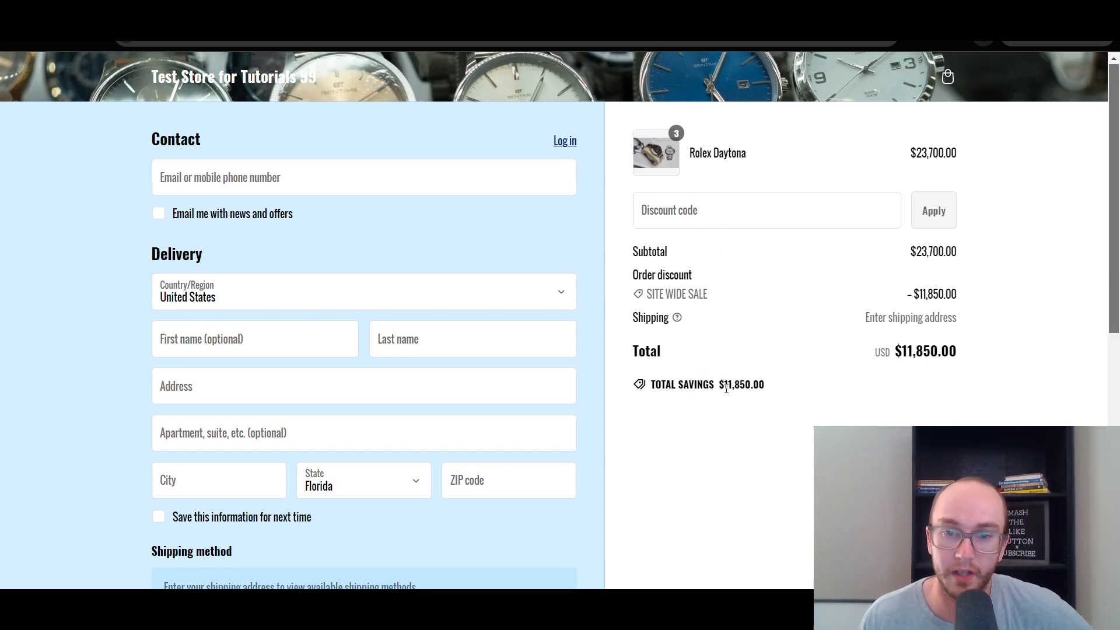
pyautogui.moveTo(726, 389); pyautogui.dragTo(769, 400)
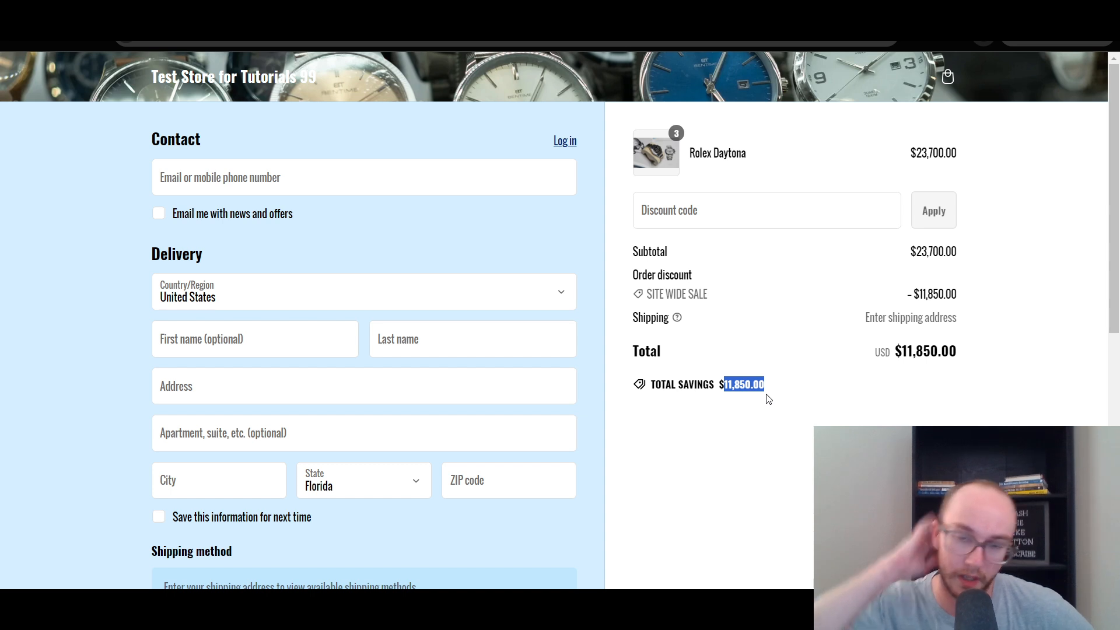
pyautogui.click(768, 399)
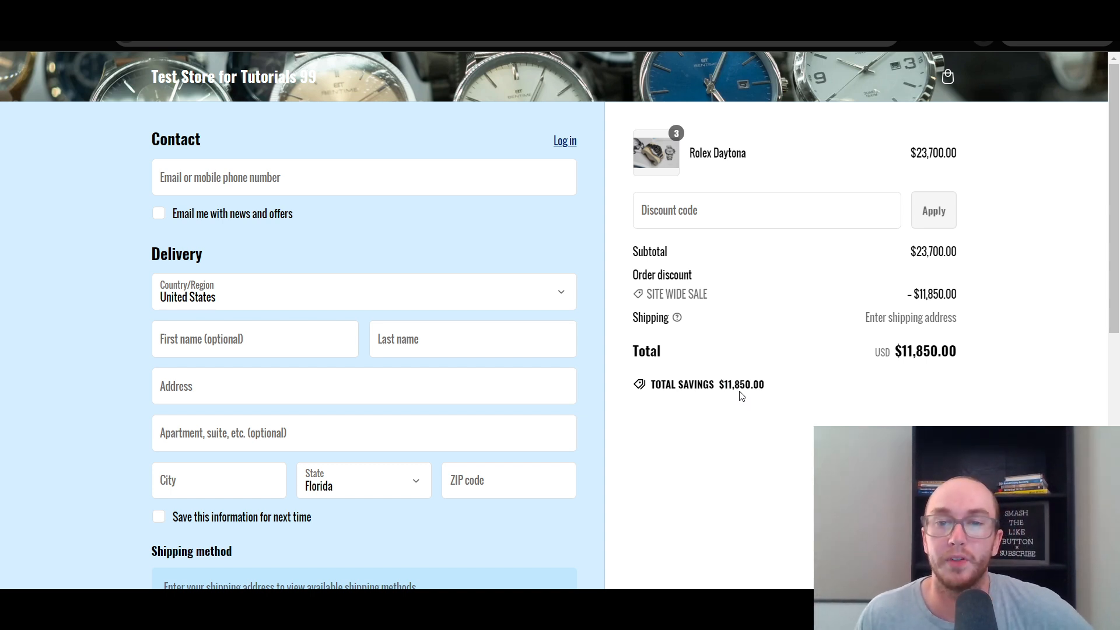
pyautogui.moveTo(914, 254); pyautogui.dragTo(983, 250)
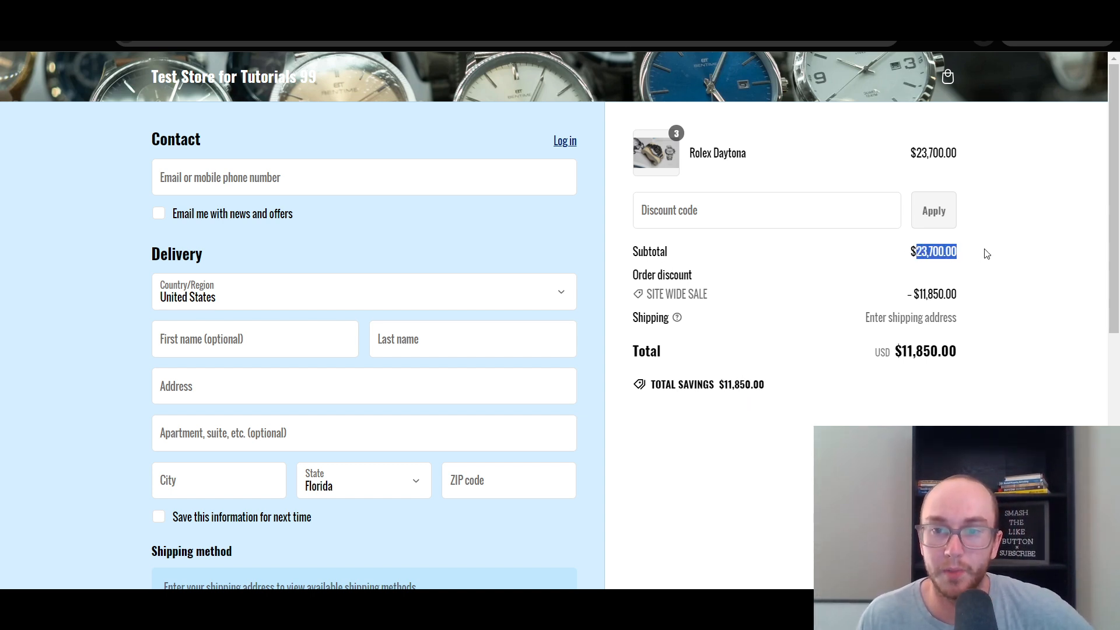
pyautogui.click(979, 256)
pyautogui.moveTo(895, 312); pyautogui.dragTo(1008, 306)
pyautogui.click(908, 298)
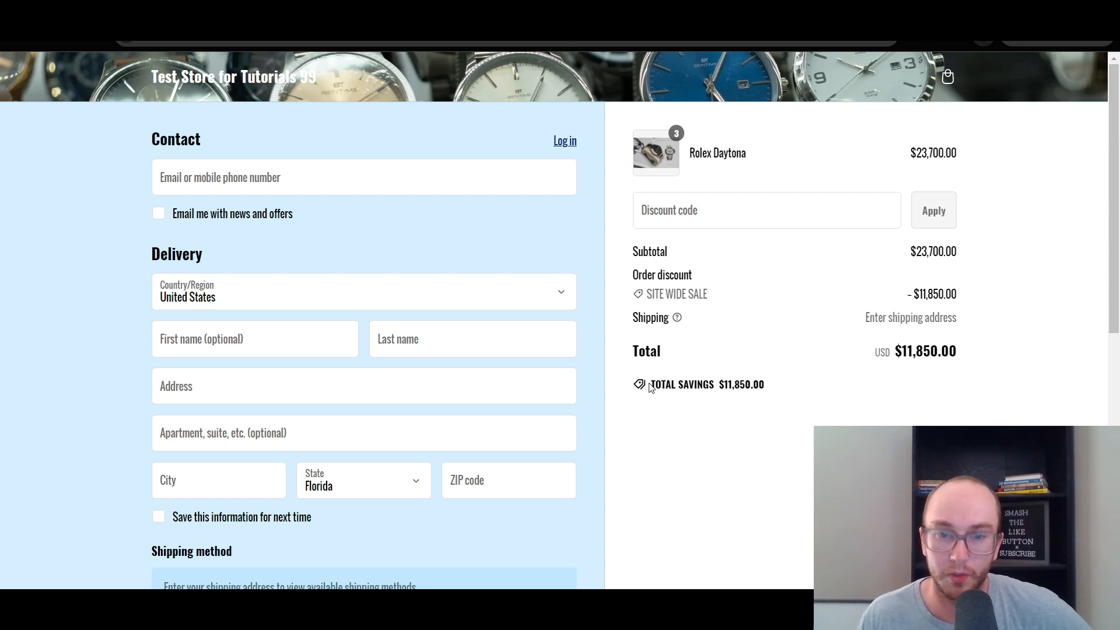
pyautogui.moveTo(650, 387); pyautogui.dragTo(787, 379)
pyautogui.click(788, 380)
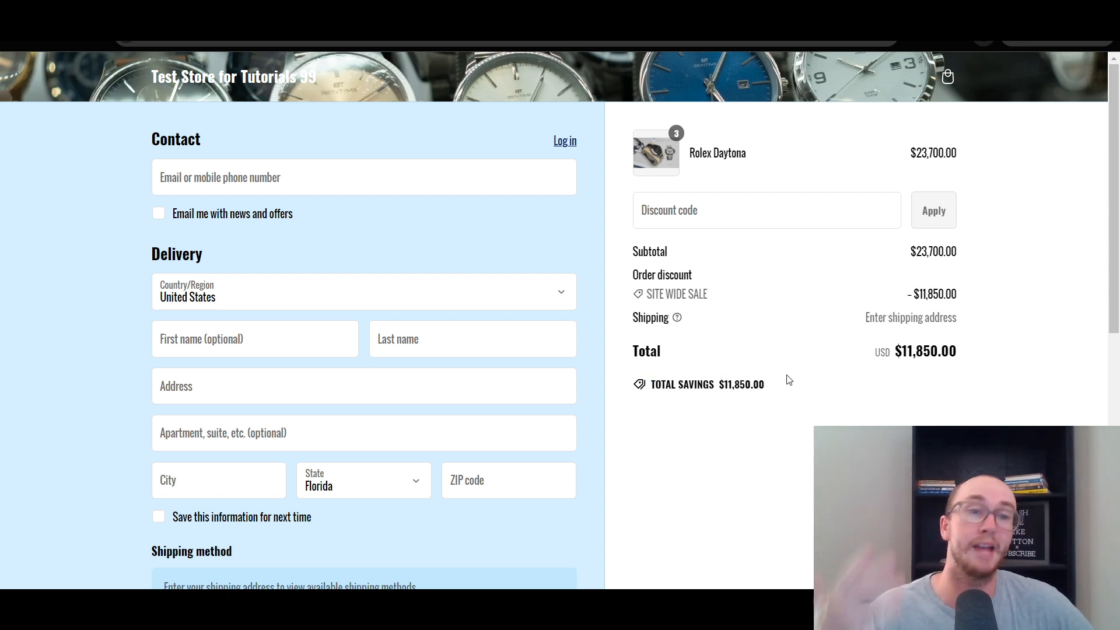
pyautogui.scroll(-5, 739, 425)
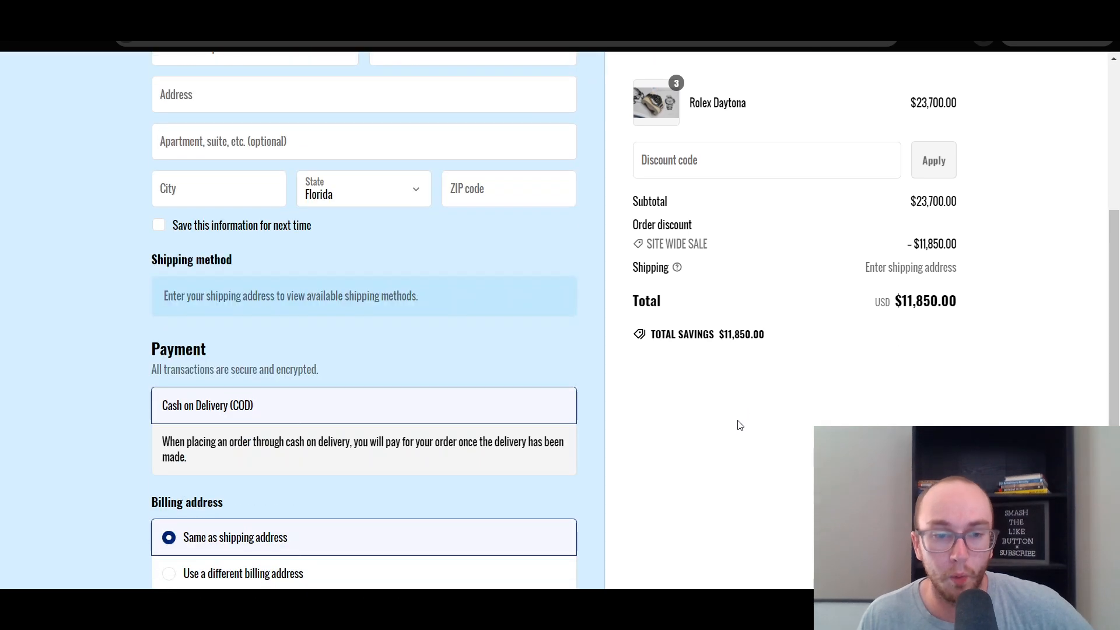
pyautogui.scroll(5, 739, 424)
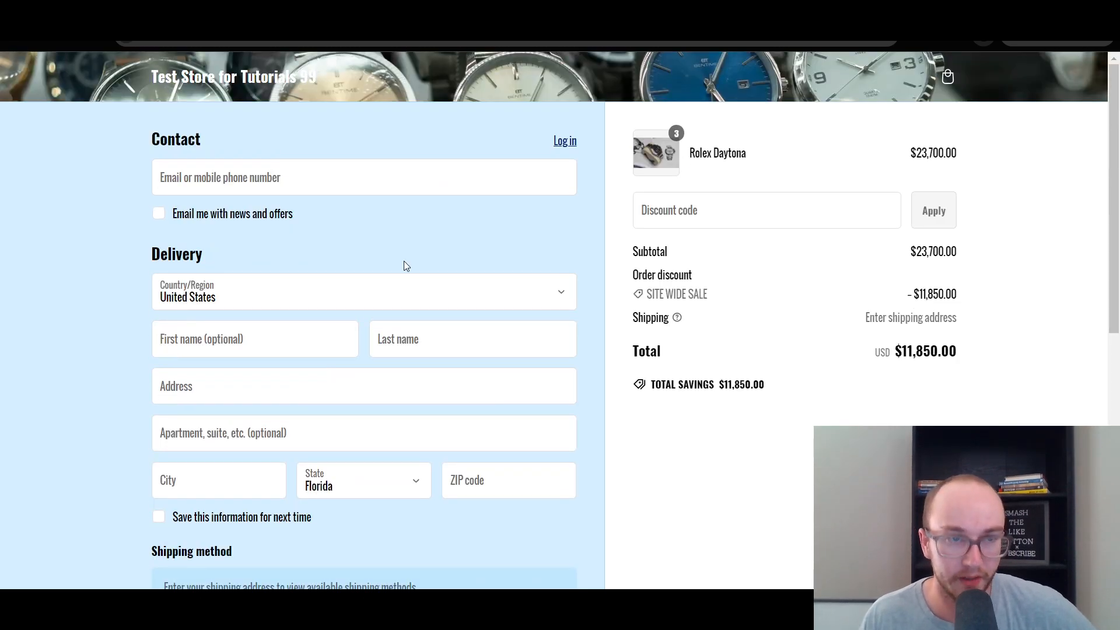
# Step: Switch back to the Shopify admin and open the Online Store sales channel from the SITE WIDE SALE discount page
pyautogui.click(16, 38)
pyautogui.scroll(5, 492, 177)
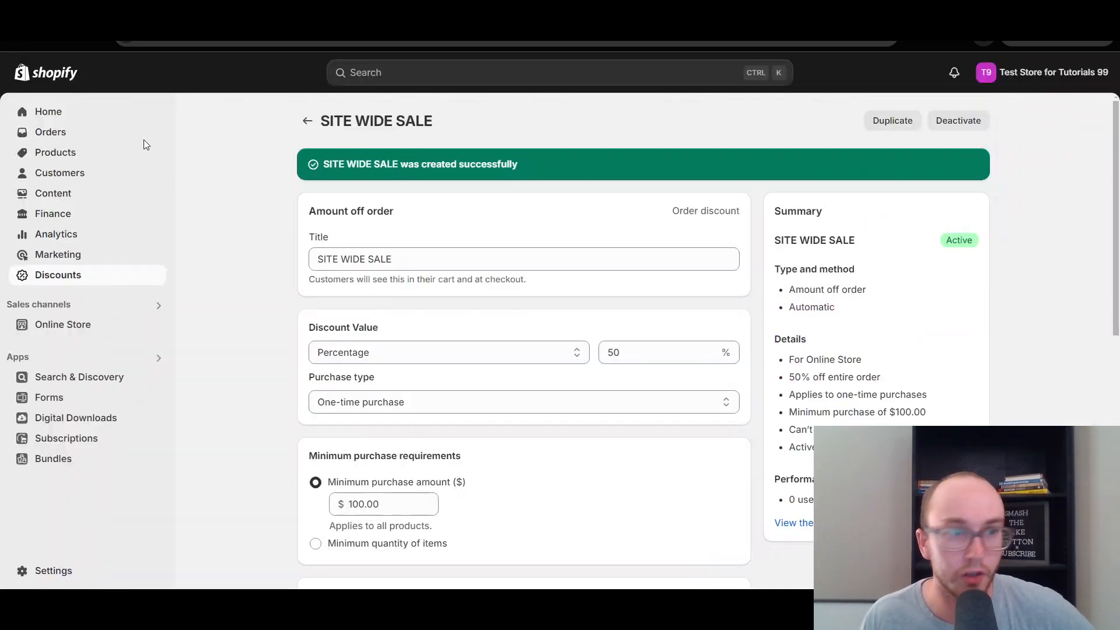
pyautogui.click(93, 327)
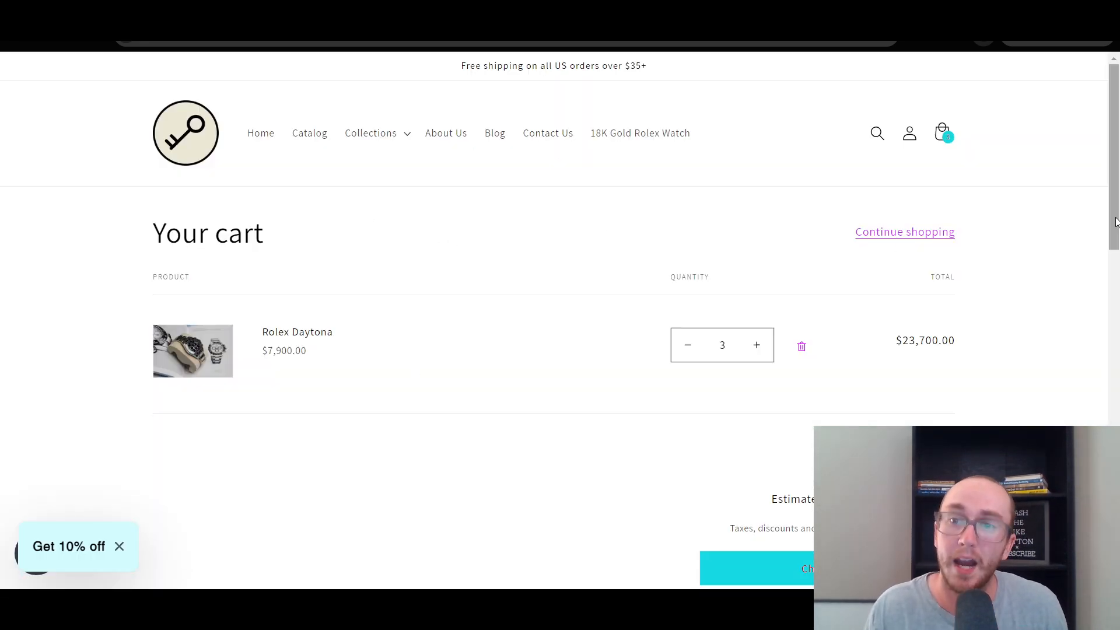
# Step: Review the storefront cart with three Rolex Daytona watches and the SITE WIDE SALE discount once more
pyautogui.scroll(-1, 1097, 247)
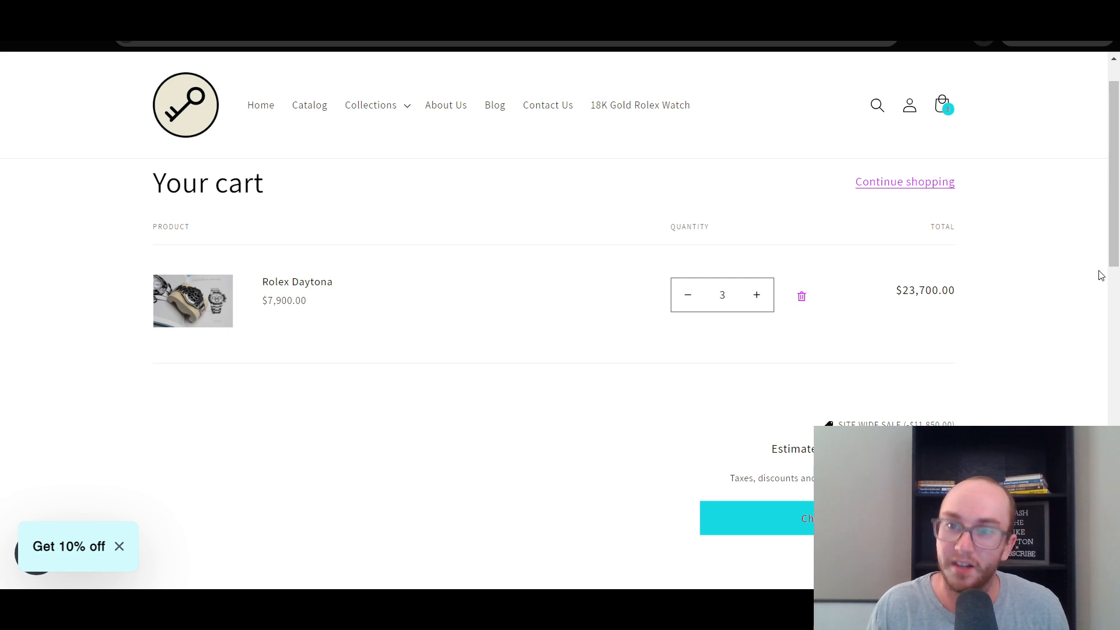
pyautogui.scroll(-5, 1087, 287)
pyautogui.moveTo(1112, 261); pyautogui.dragTo(1114, 151)
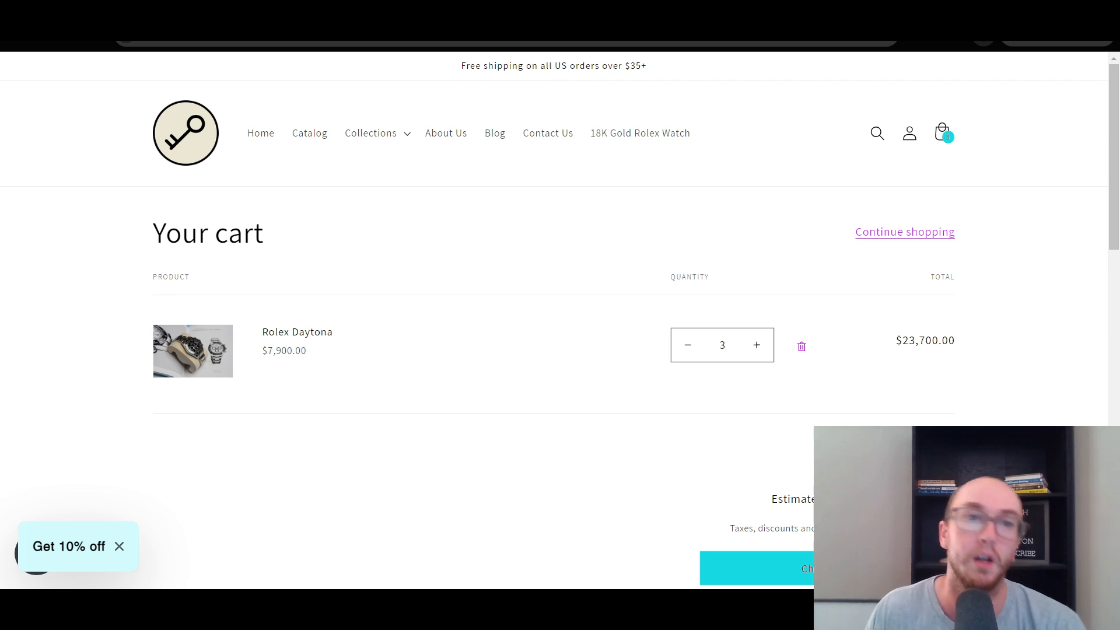
# Step: Switch back to the Shopify admin and open the Online Store themes page from the admin home
pyautogui.click(234, 13)
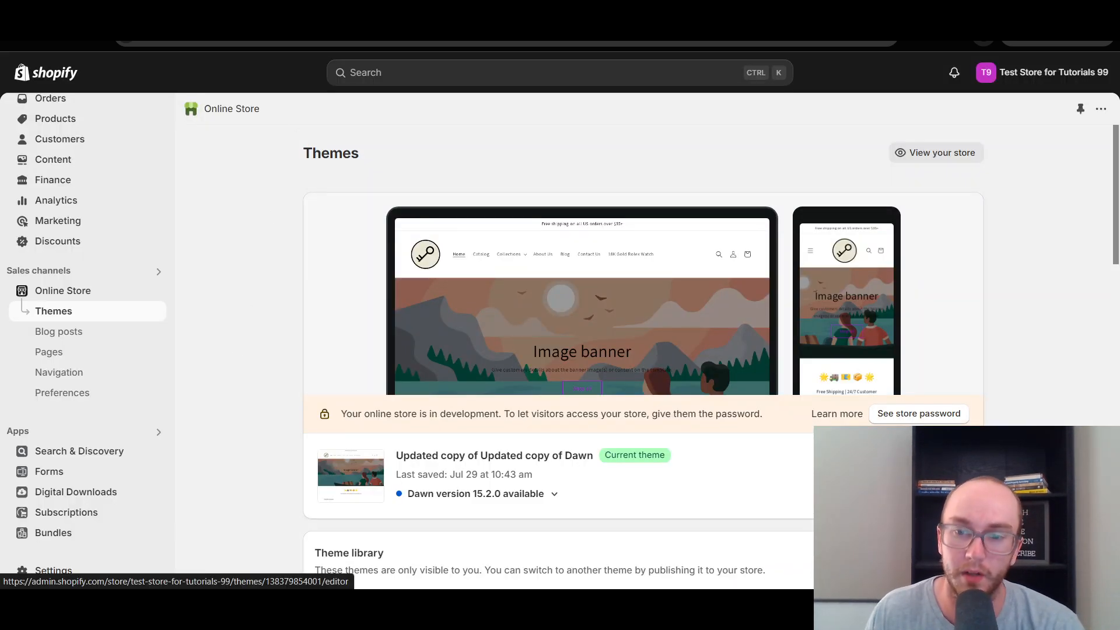
pyautogui.click(938, 475)
pyautogui.click(23, 43)
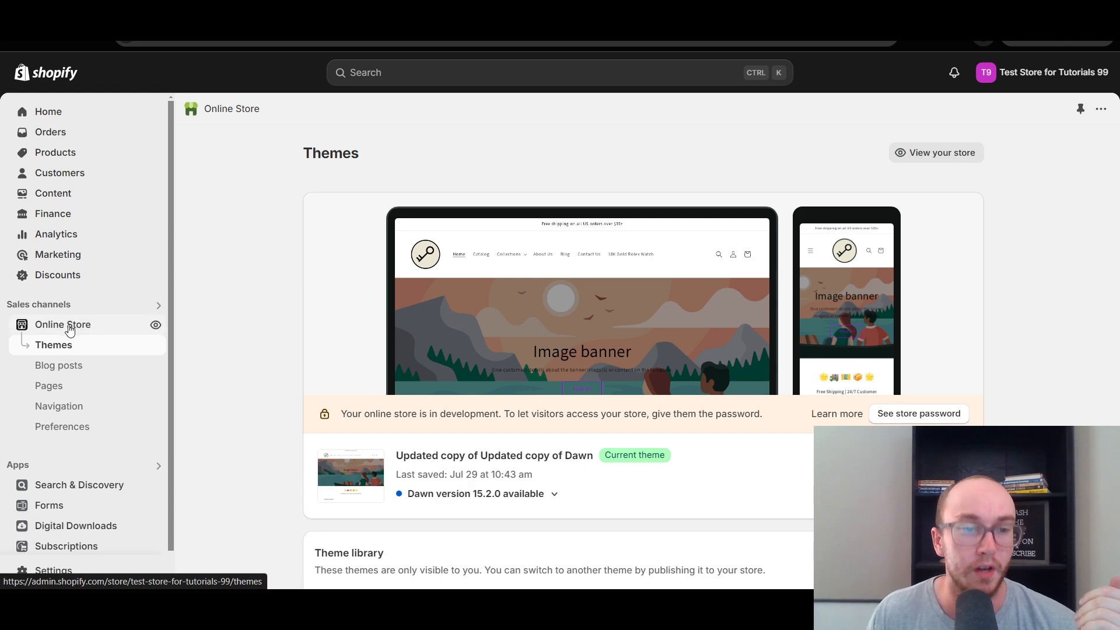
pyautogui.click(70, 120)
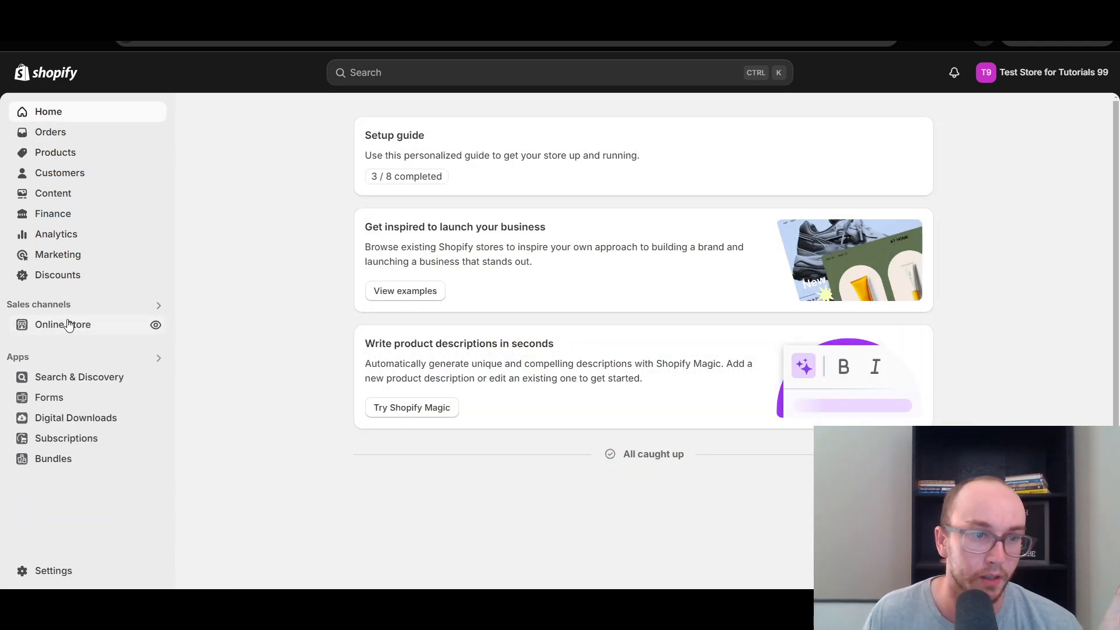
pyautogui.click(82, 327)
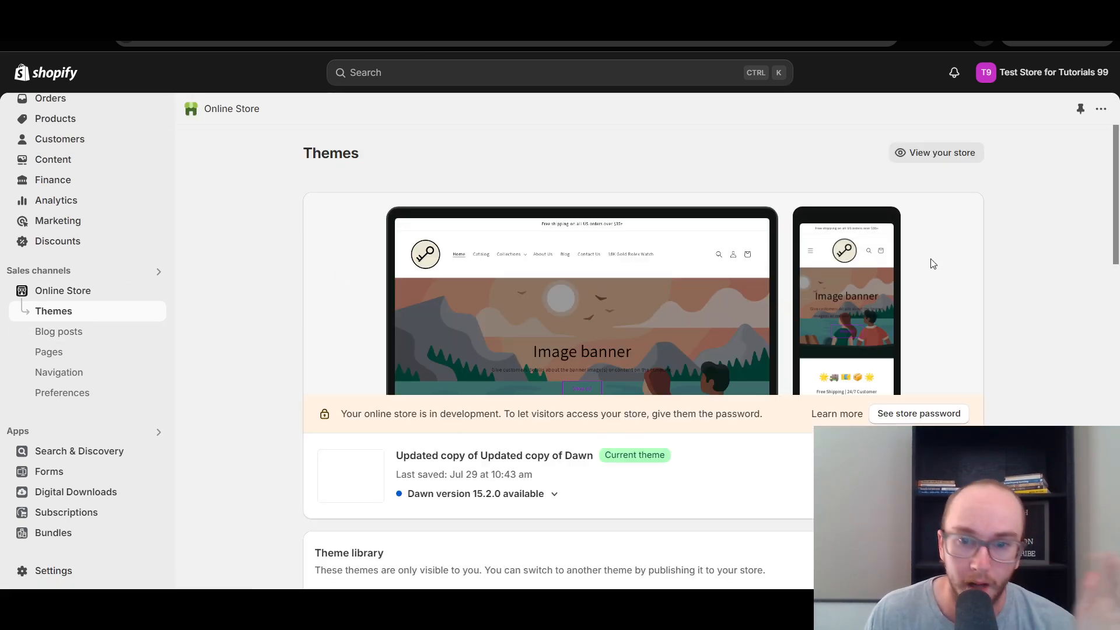
# Step: Open the current theme, Updated copy of Updated copy of Dawn, in the theme editor
pyautogui.scroll(-3, 1118, 172)
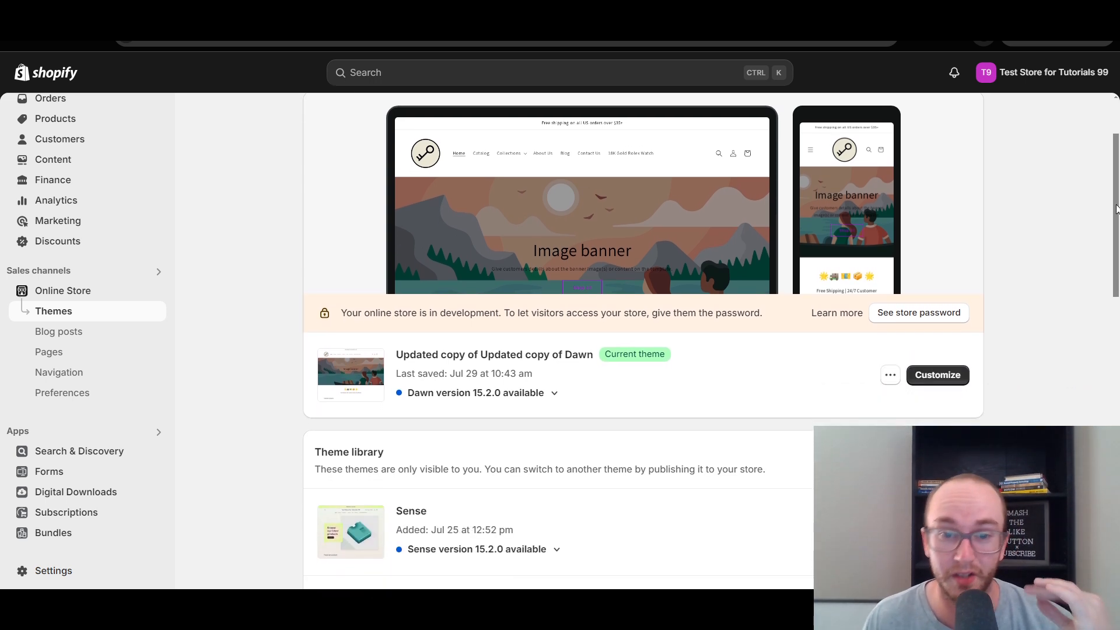
pyautogui.scroll(-2, 1114, 216)
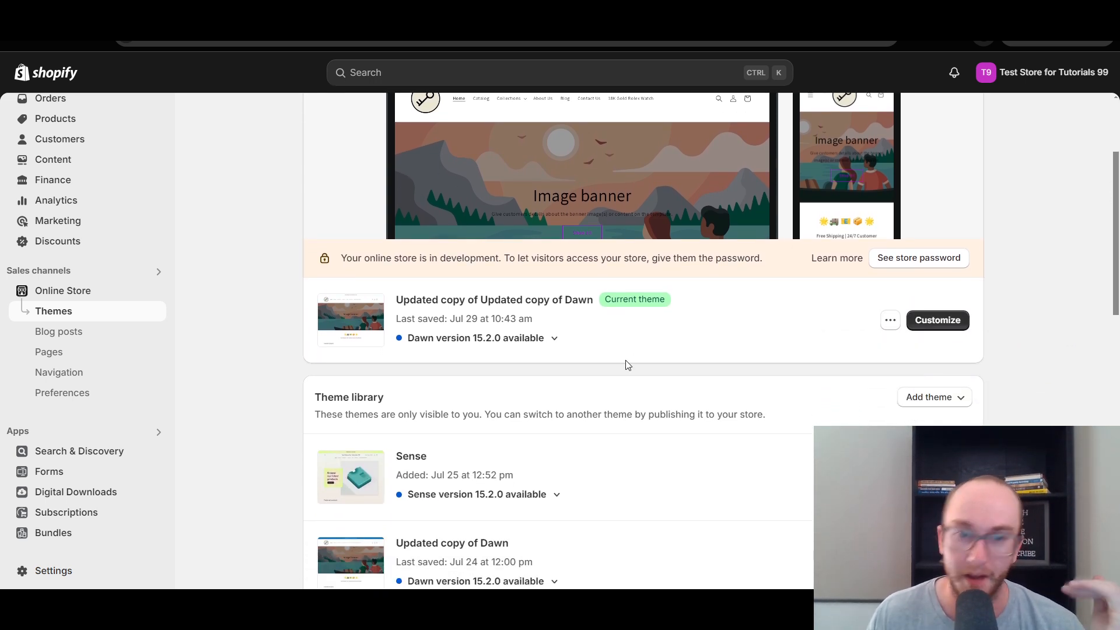
pyautogui.scroll(-3, 687, 358)
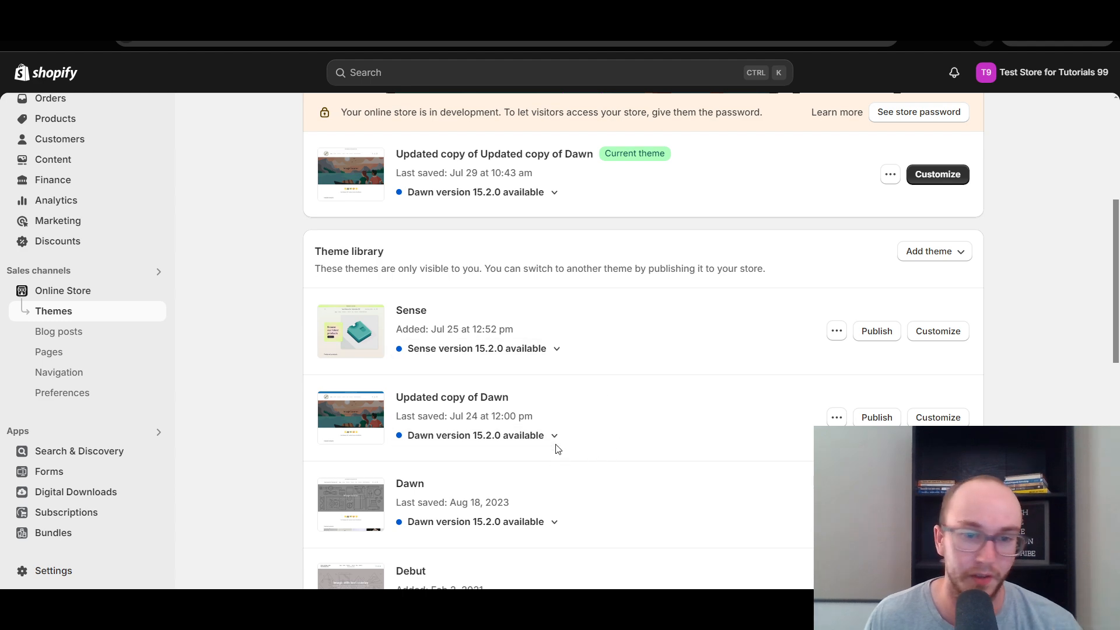
pyautogui.moveTo(1116, 284); pyautogui.dragTo(1104, 174)
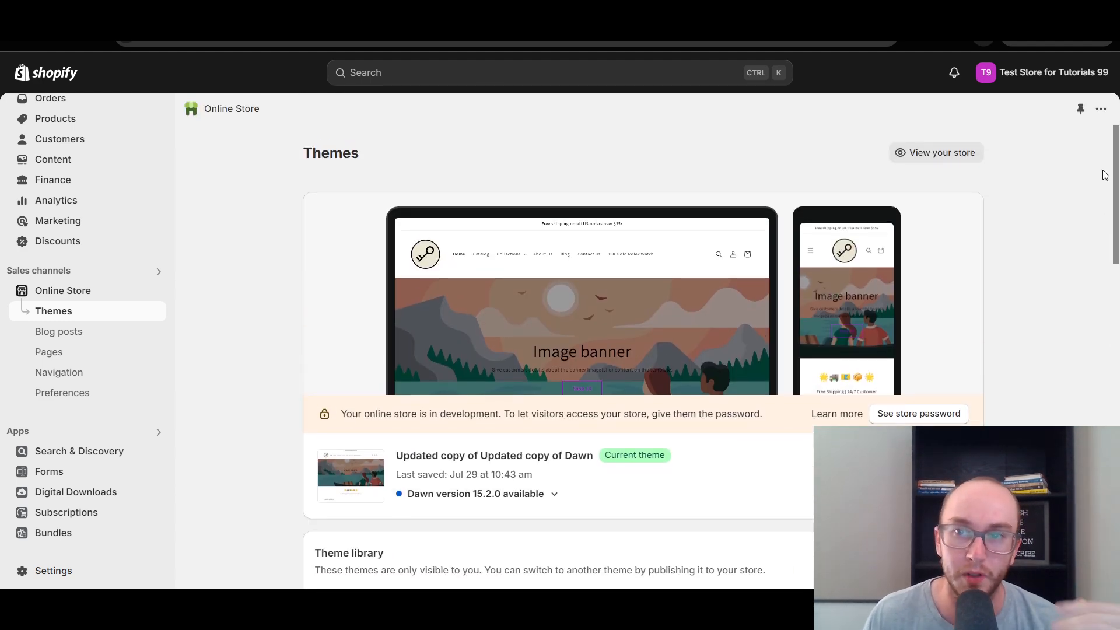
pyautogui.scroll(-3, 1025, 328)
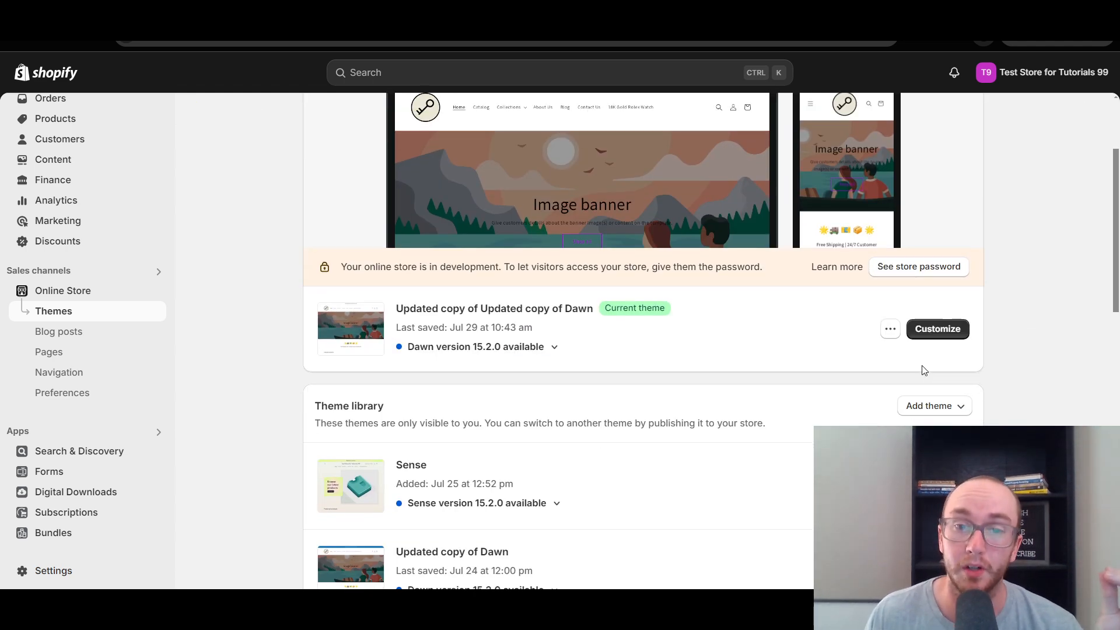
pyautogui.scroll(-2, 612, 342)
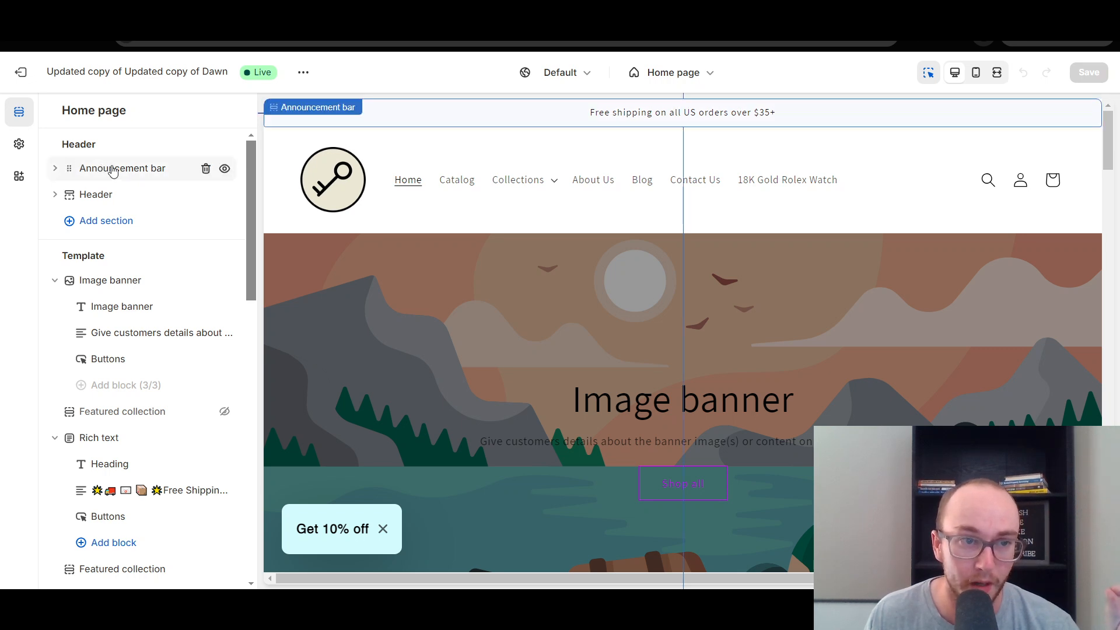
# Step: Open the header's announcement bar settings and examine its options and the available color schemes
pyautogui.click(140, 170)
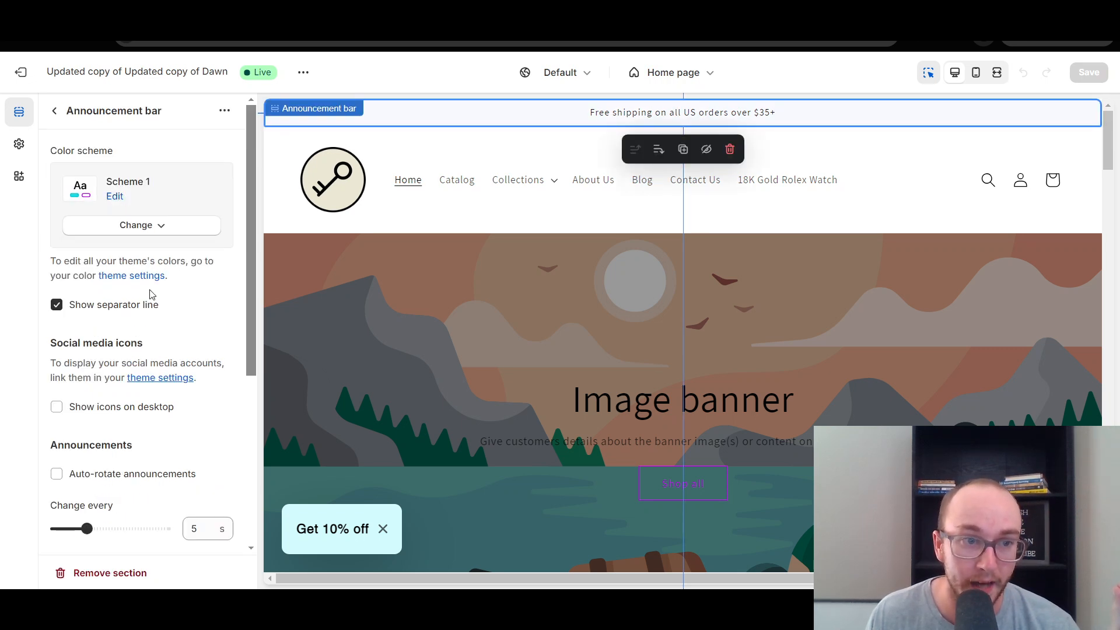
pyautogui.scroll(-5, 179, 384)
pyautogui.scroll(5, 180, 380)
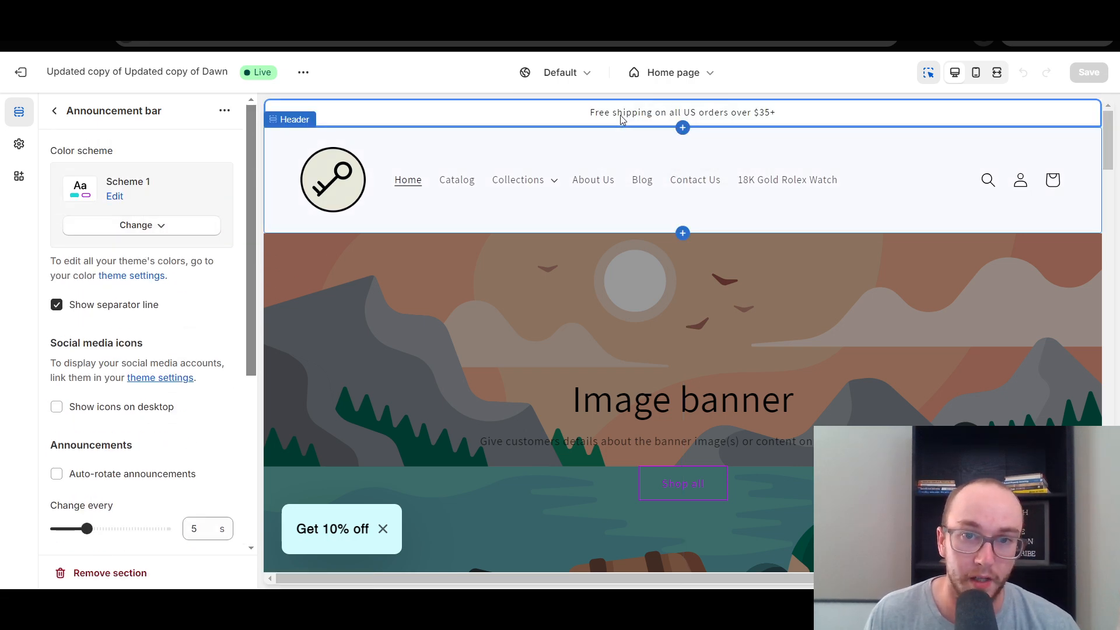
pyautogui.click(54, 111)
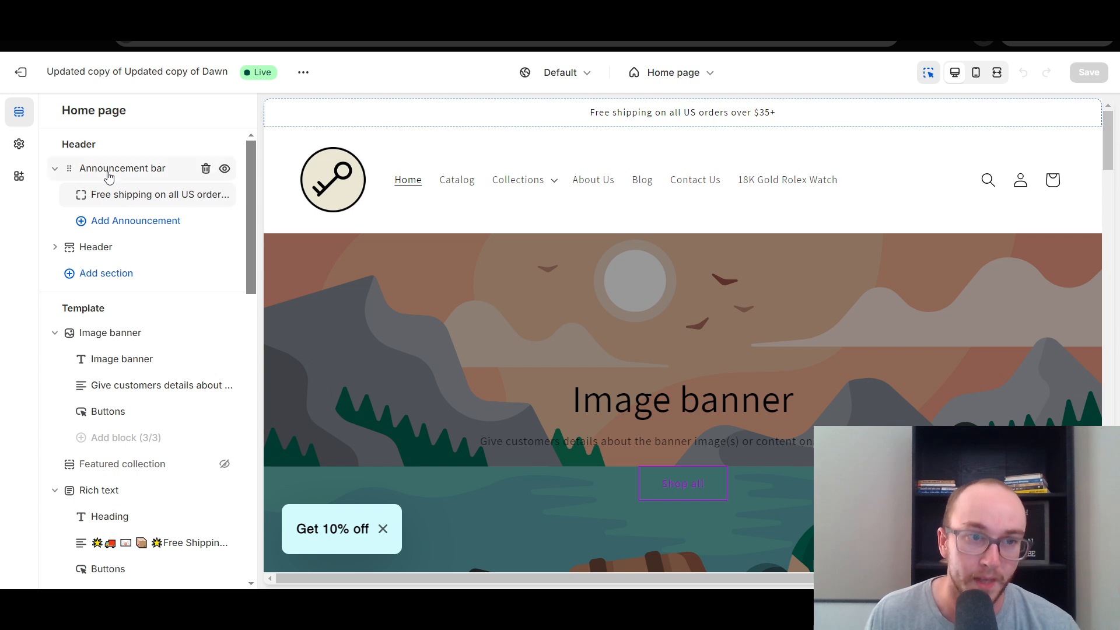
pyautogui.click(151, 170)
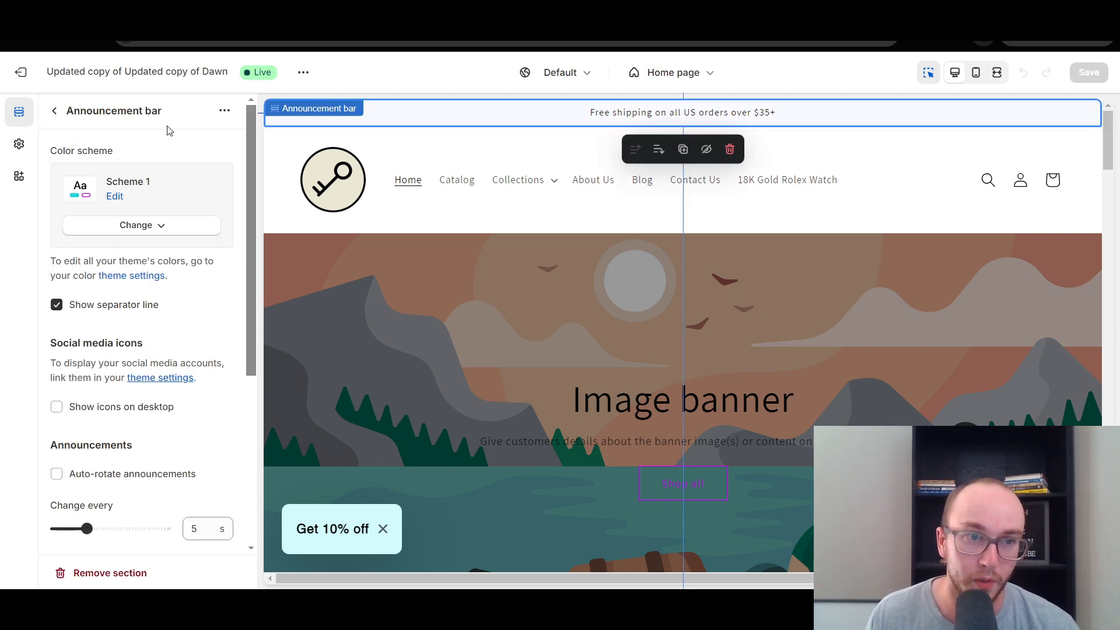
pyautogui.click(136, 225)
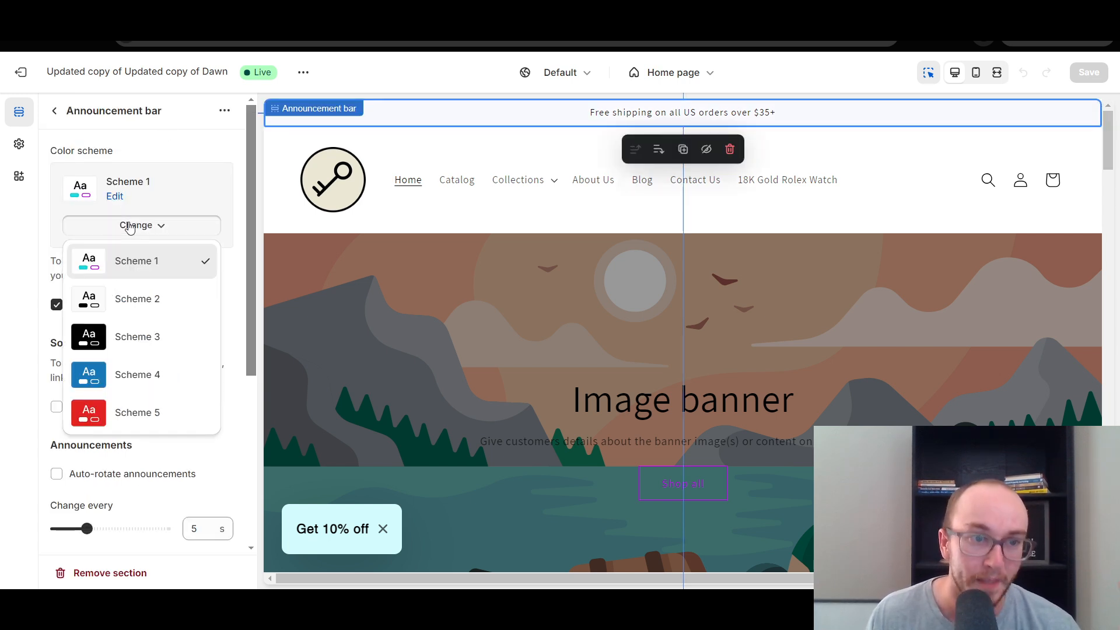
pyautogui.click(128, 227)
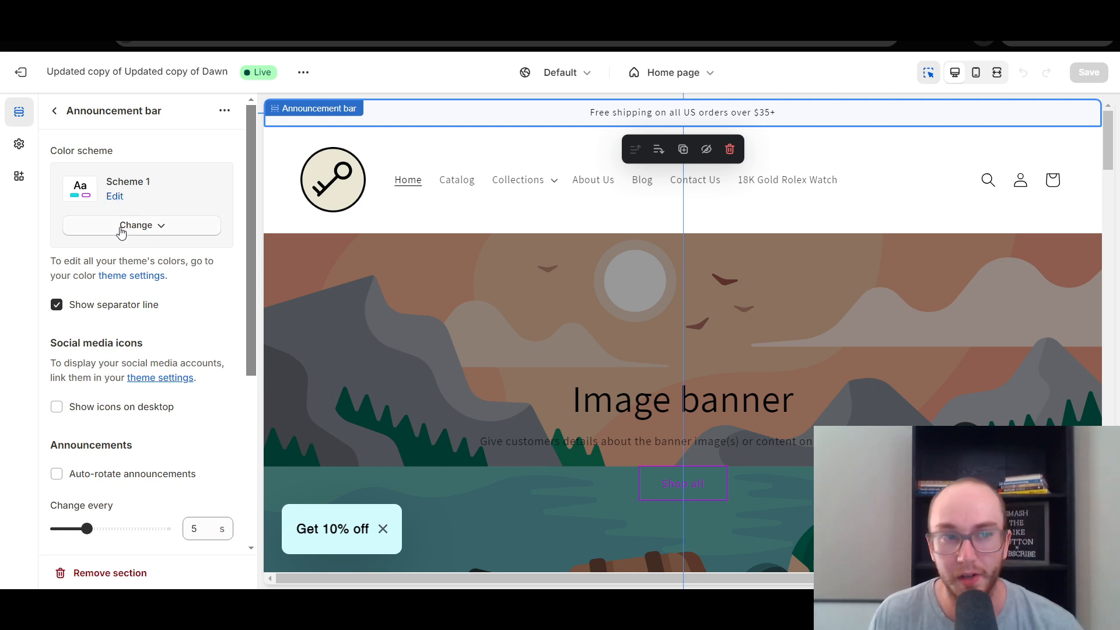
# Step: Try Scheme 3 and Scheme 4 on the announcement bar and settle on Scheme 5 as its color scheme
pyautogui.click(129, 228)
pyautogui.click(148, 350)
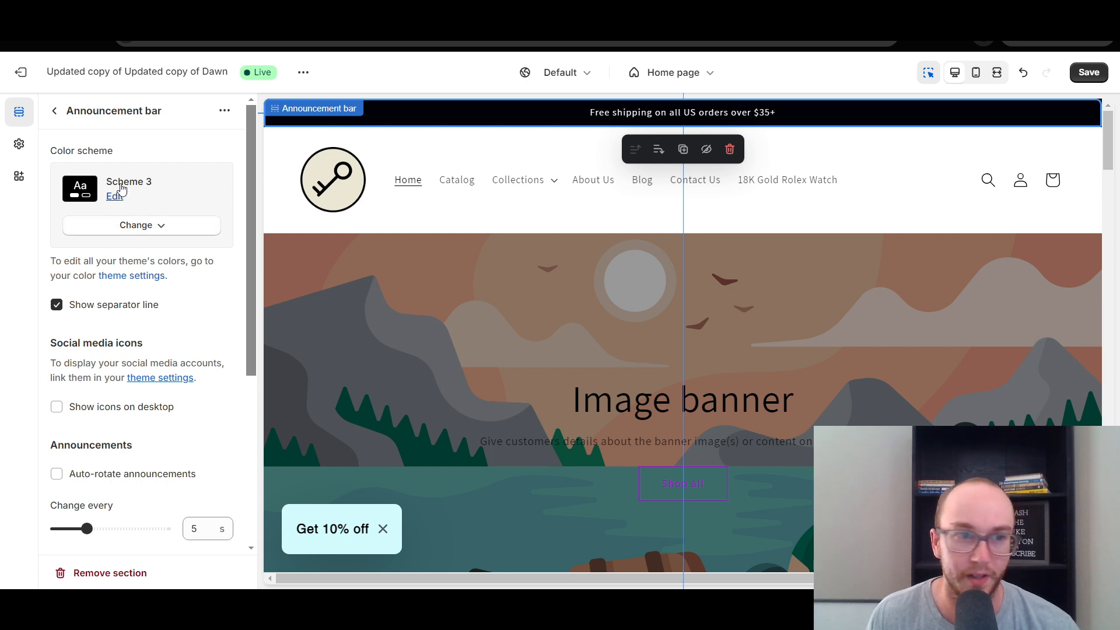
pyautogui.click(149, 226)
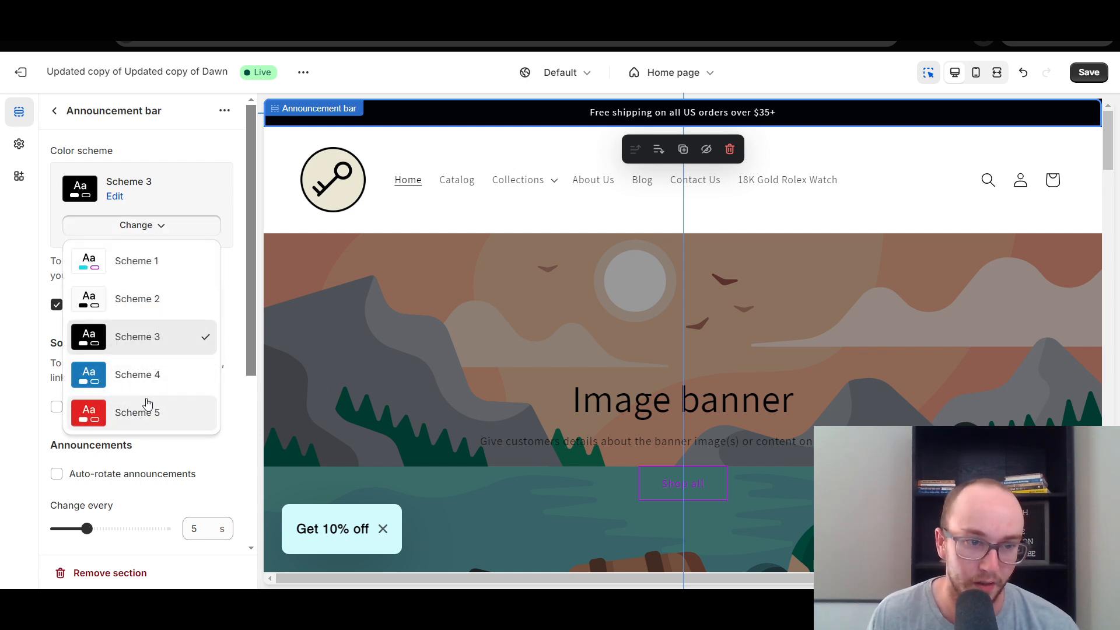
pyautogui.click(147, 376)
pyautogui.click(169, 233)
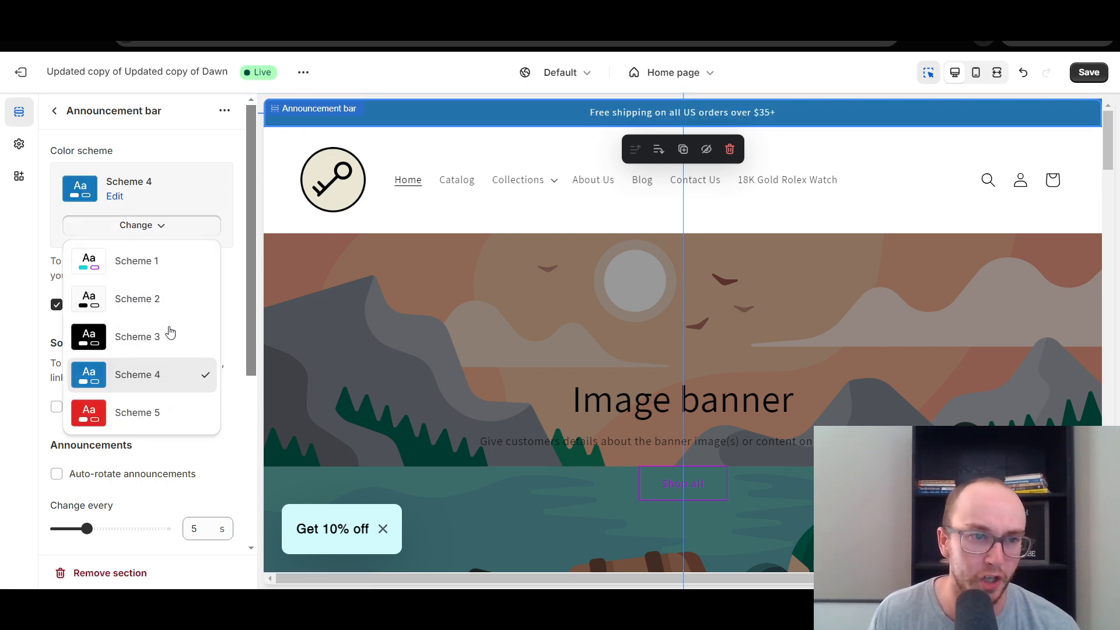
pyautogui.click(169, 425)
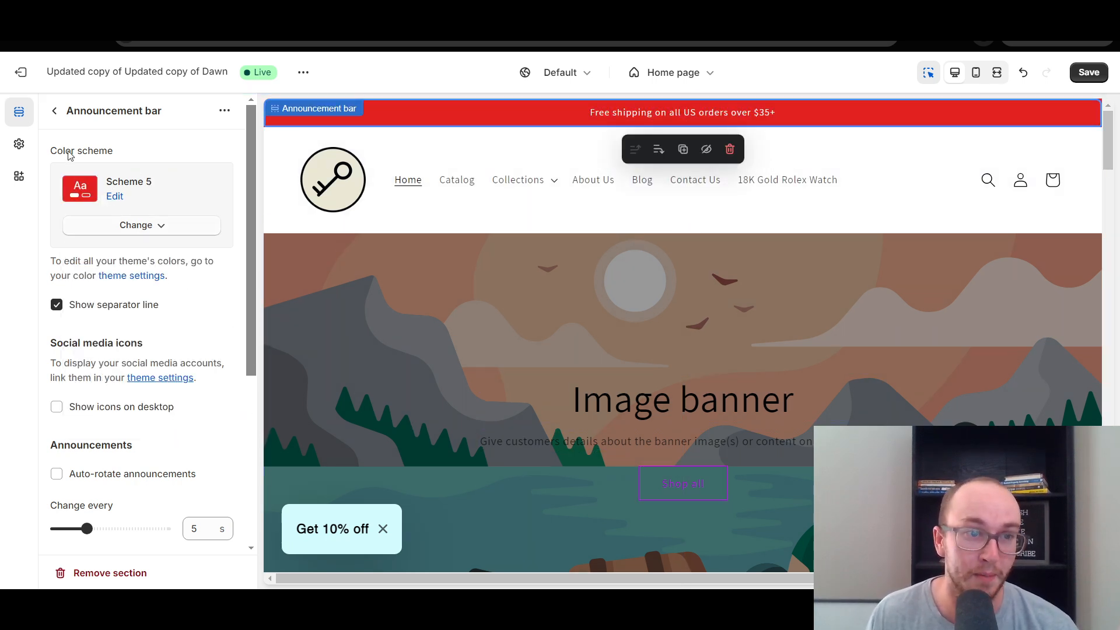
# Step: Add a second announcement to the announcement bar and save the theme changes
pyautogui.click(55, 111)
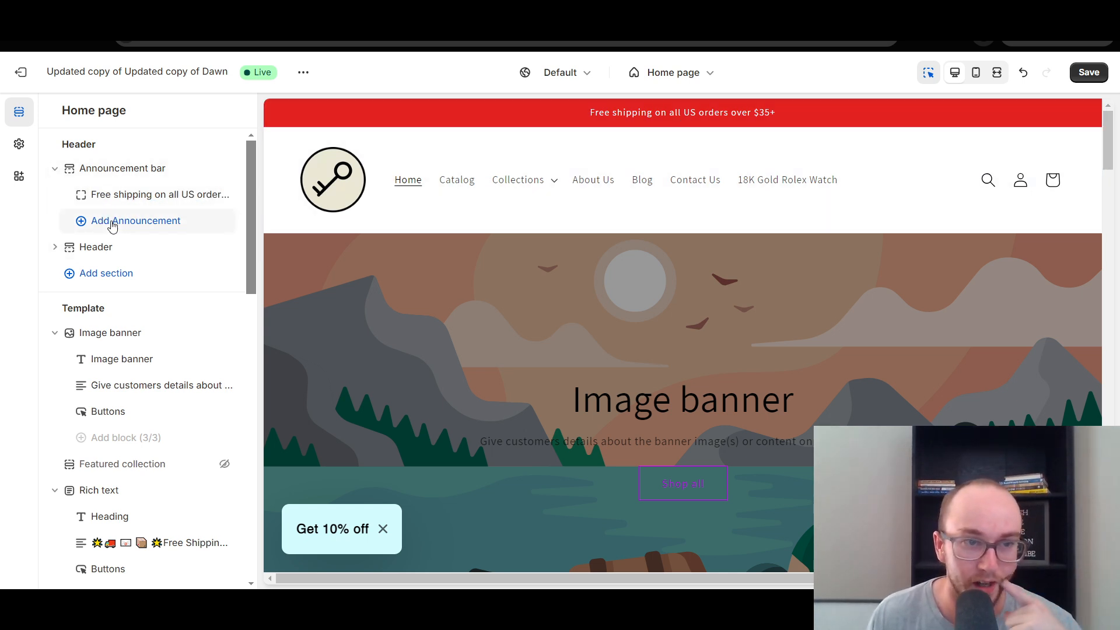
pyautogui.click(152, 228)
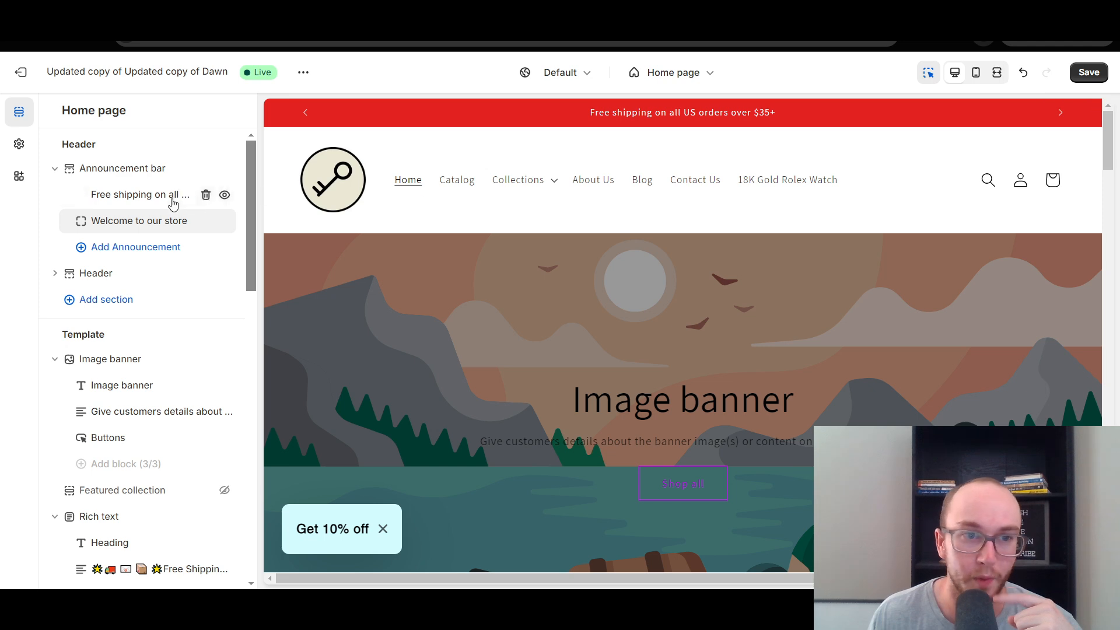
pyautogui.click(1102, 72)
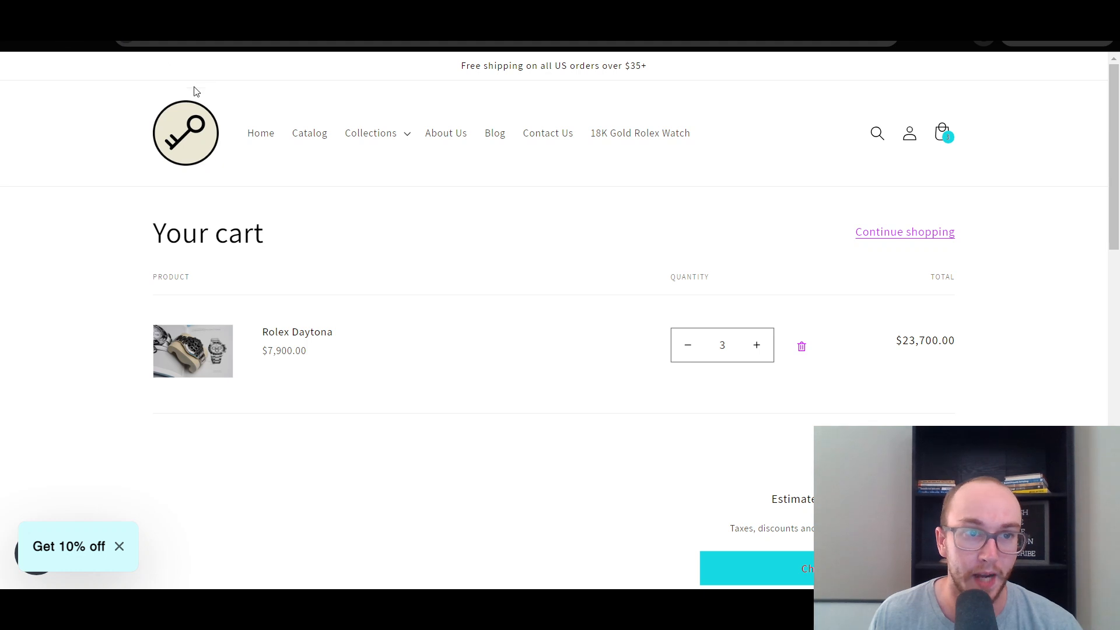
# Step: Open the storefront home page from the cart and cycle through the announcement bar's messages
pyautogui.click(185, 114)
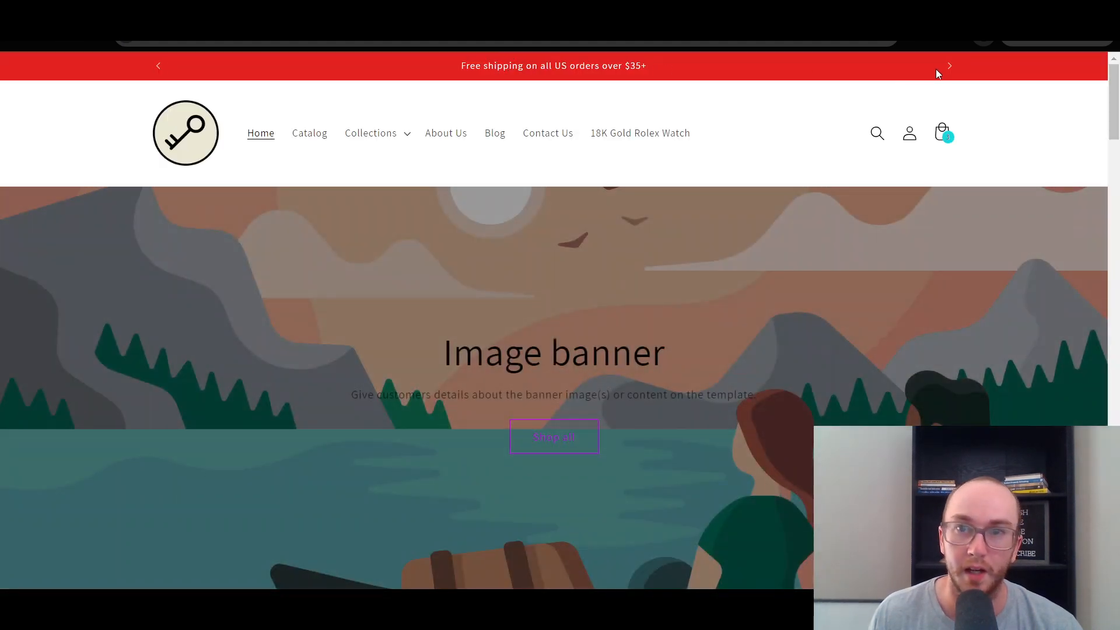
pyautogui.click(949, 66)
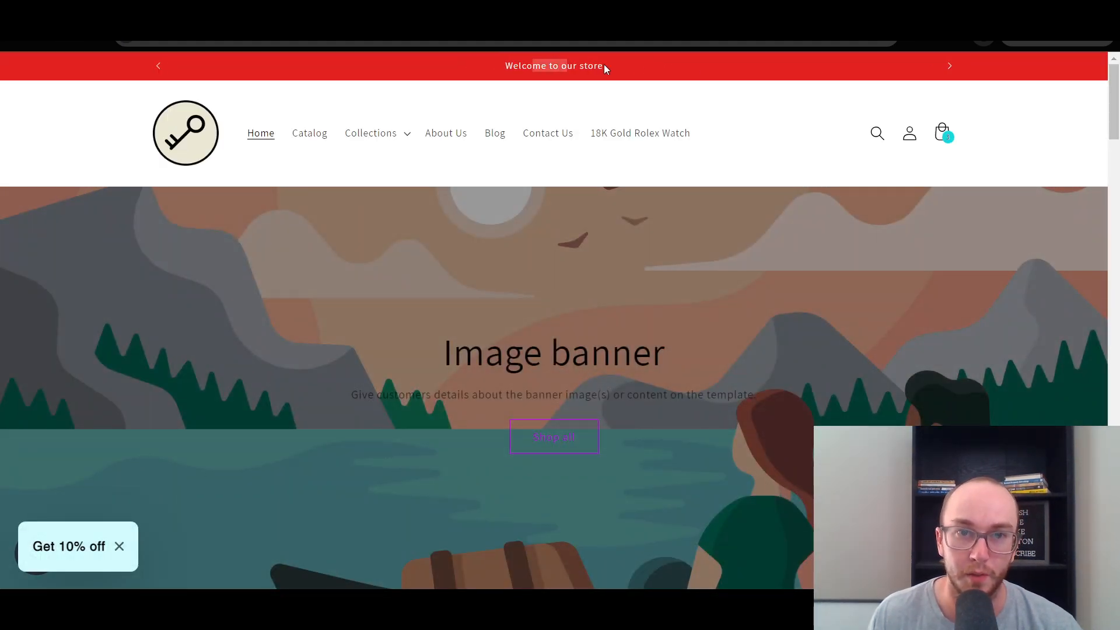
pyautogui.click(949, 66)
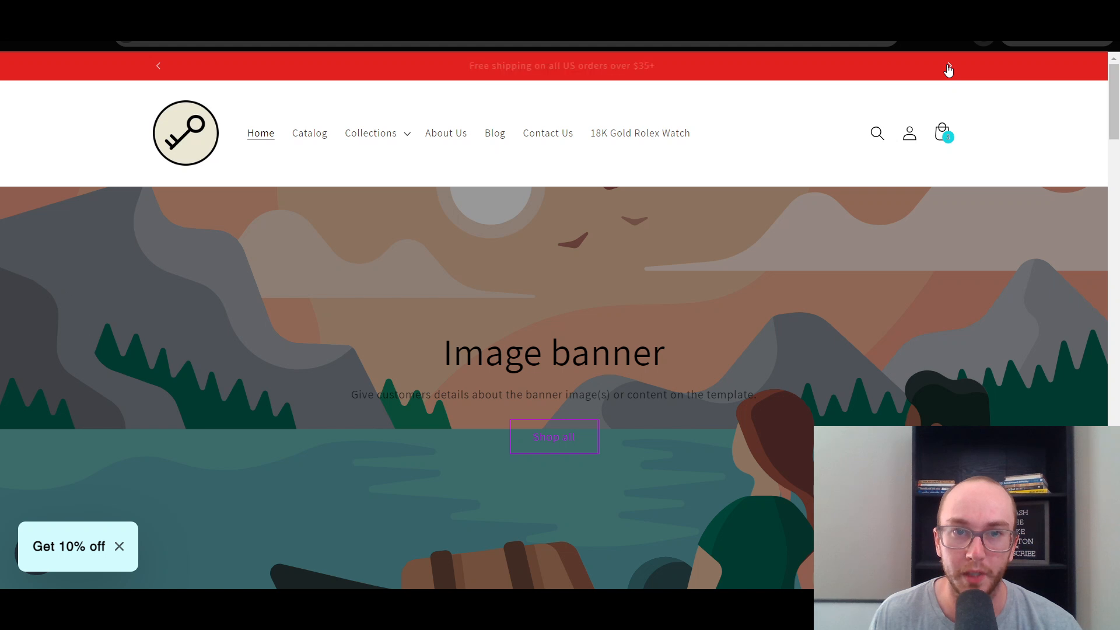
pyautogui.click(949, 66)
pyautogui.click(949, 66)
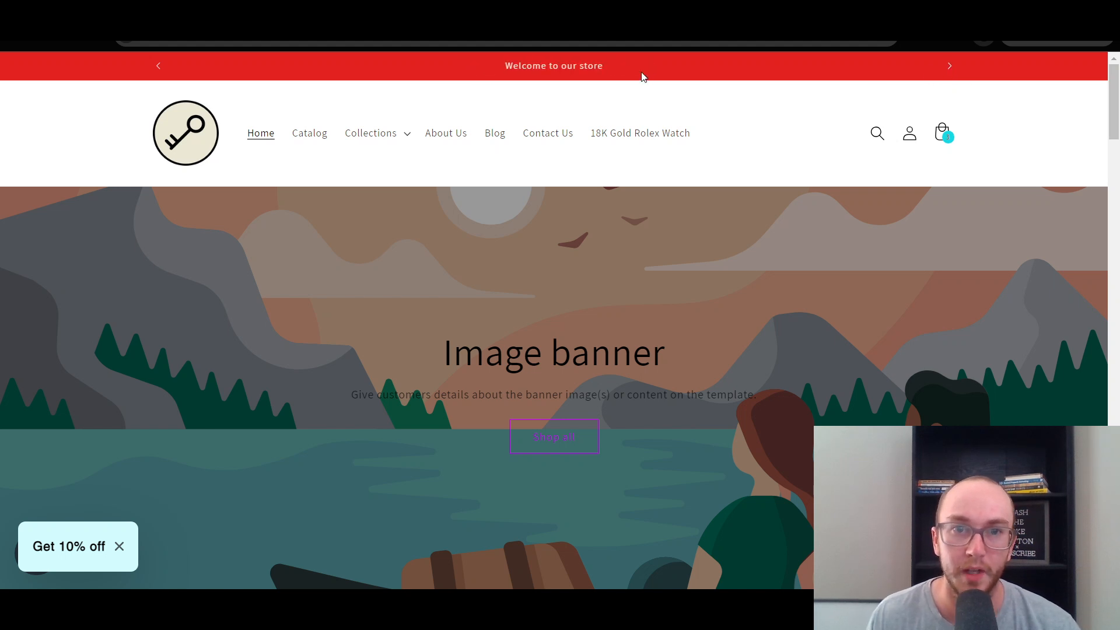
# Step: Return to the theme editor and delete the "Welcome to our store" announcement
pyautogui.click(350, 13)
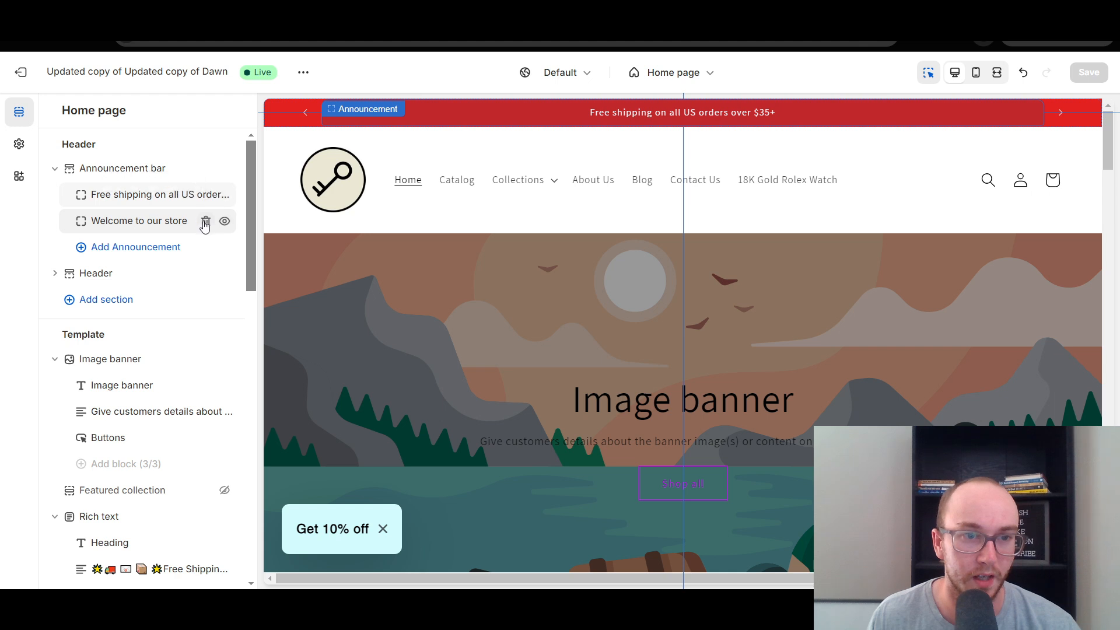
pyautogui.click(206, 222)
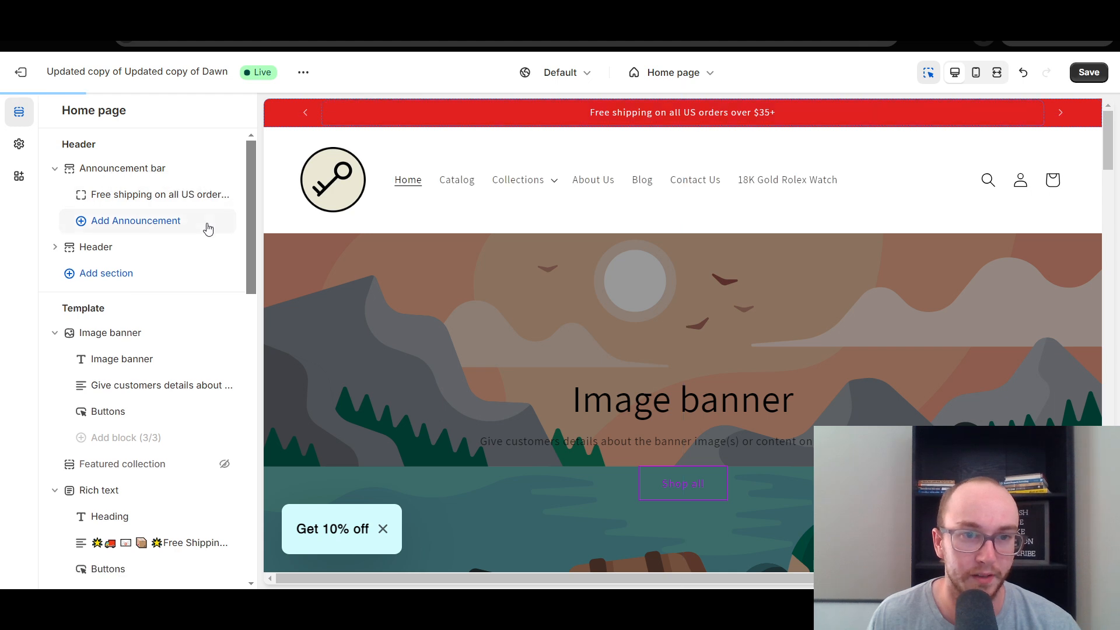
# Step: Replace the free shipping announcement's text with "SITE WIDE SALE! 50 PERCENT OFF EVERYTHING!"
pyautogui.click(162, 198)
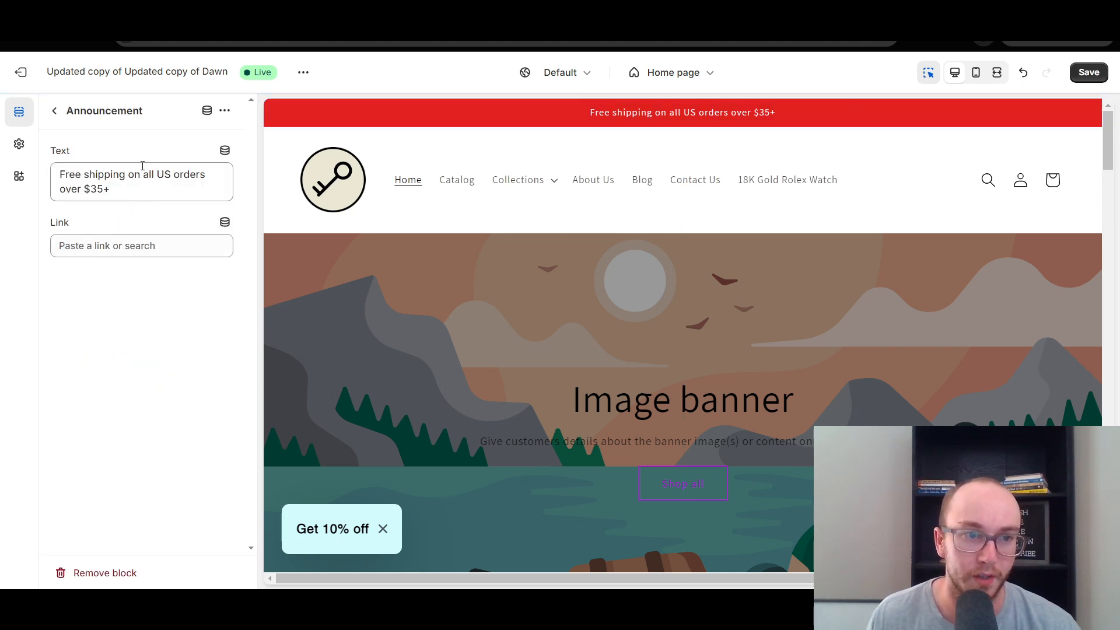
pyautogui.tripleClick(95, 177)
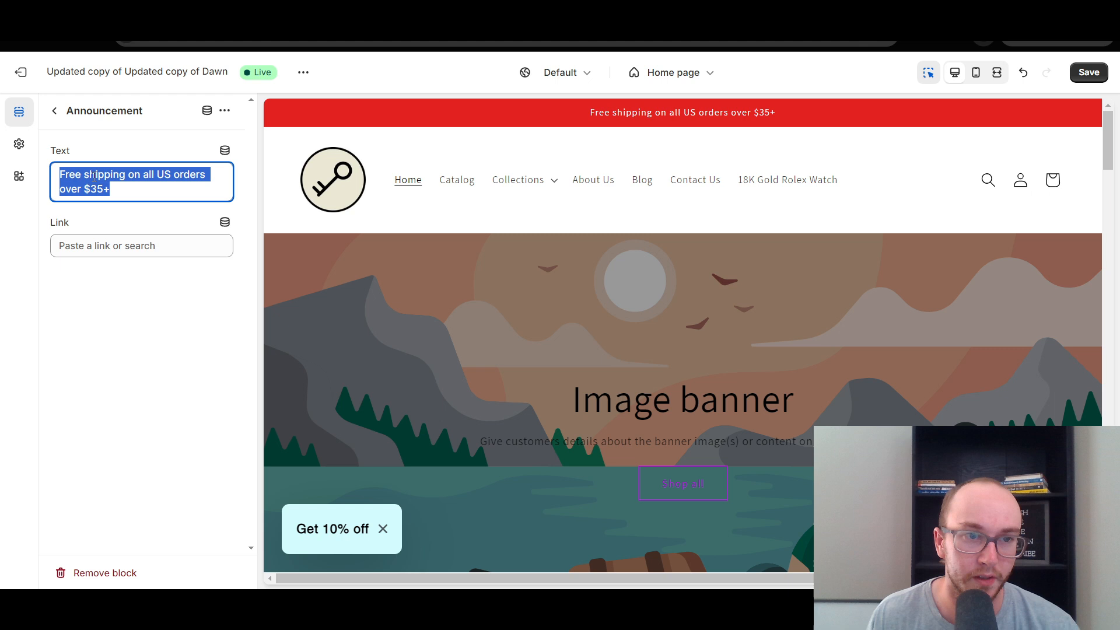
pyautogui.rightClick(168, 179)
pyautogui.click(195, 238)
pyautogui.click(145, 193)
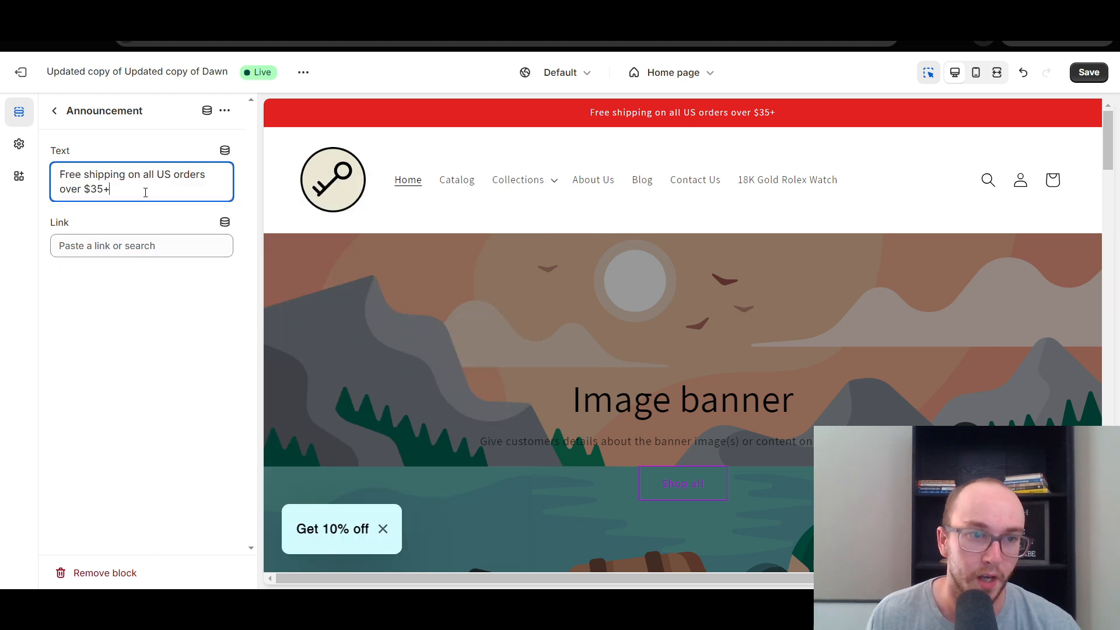
pyautogui.moveTo(114, 185); pyautogui.dragTo(69, 174)
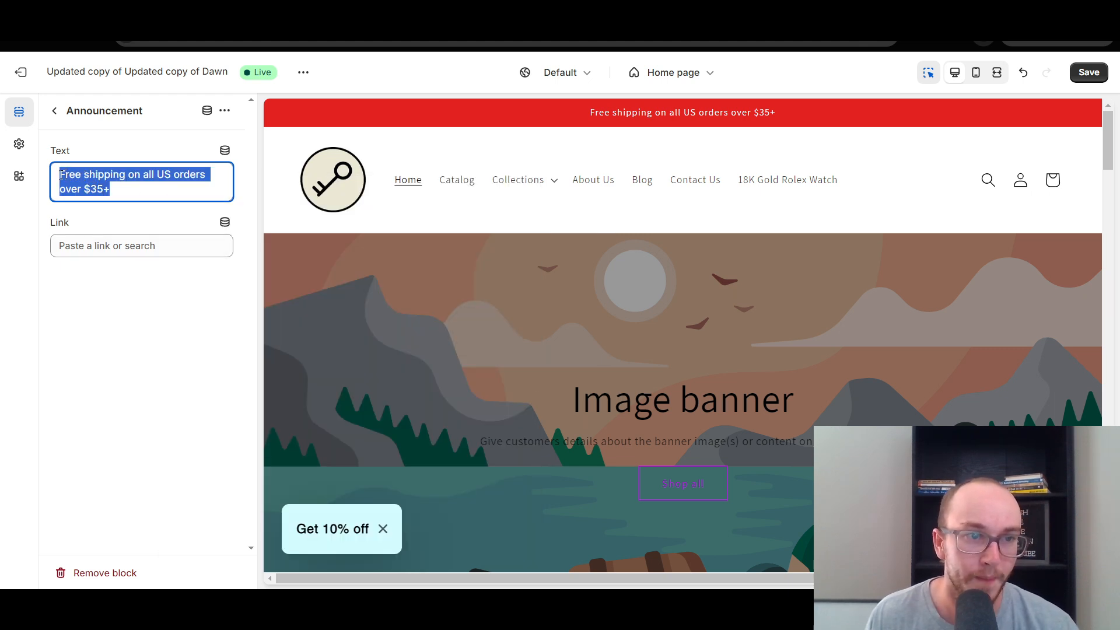
pyautogui.write('SIT')
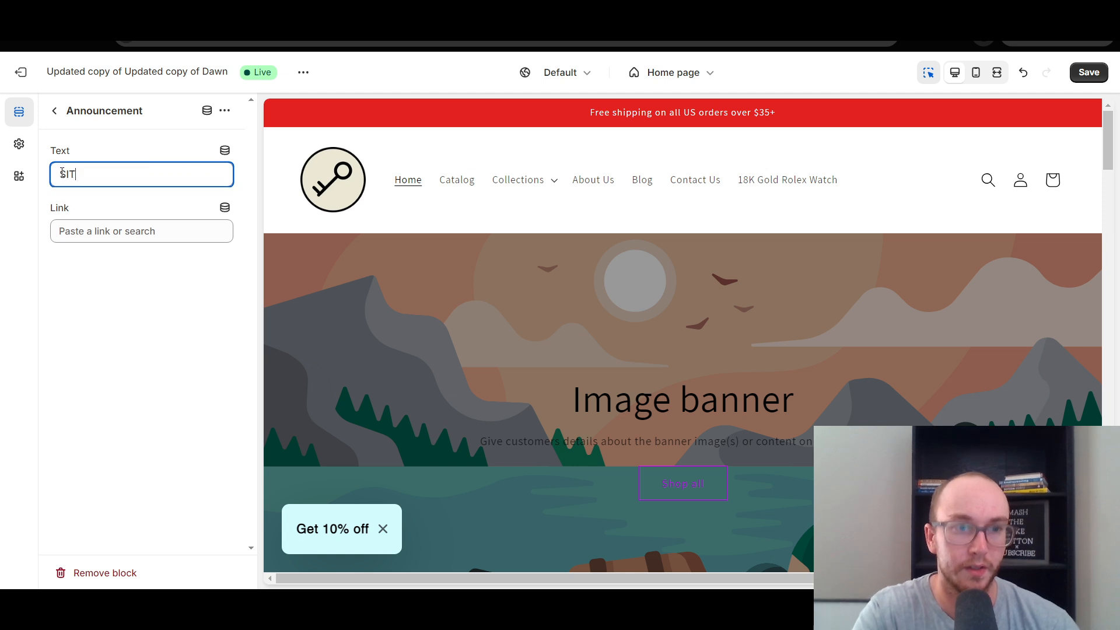
pyautogui.write('E WIDE SALE')
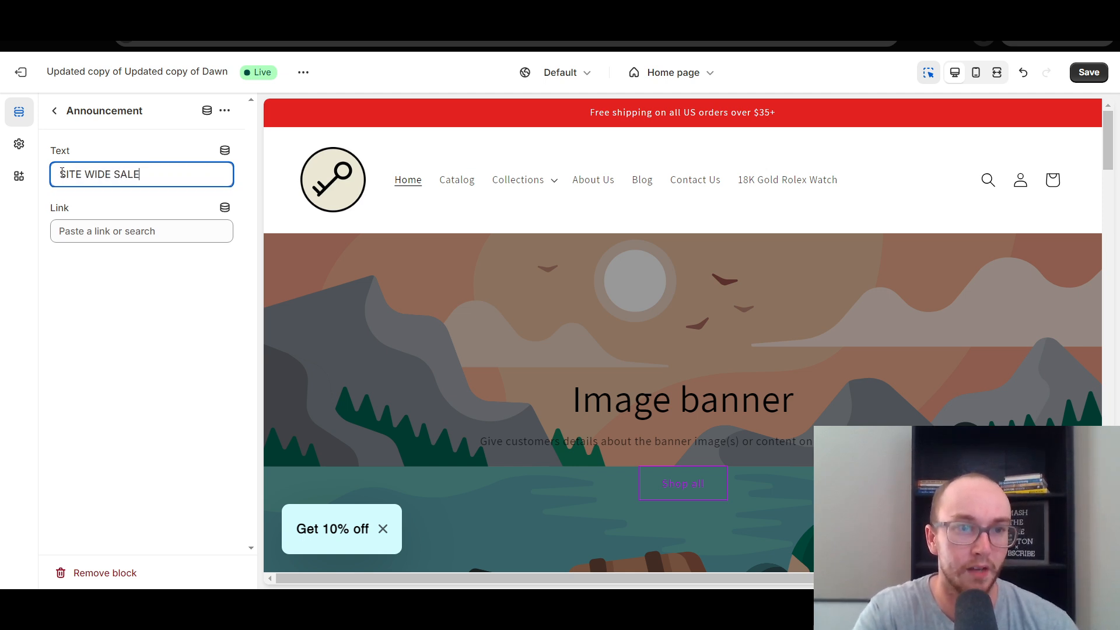
pyautogui.write('! 50')
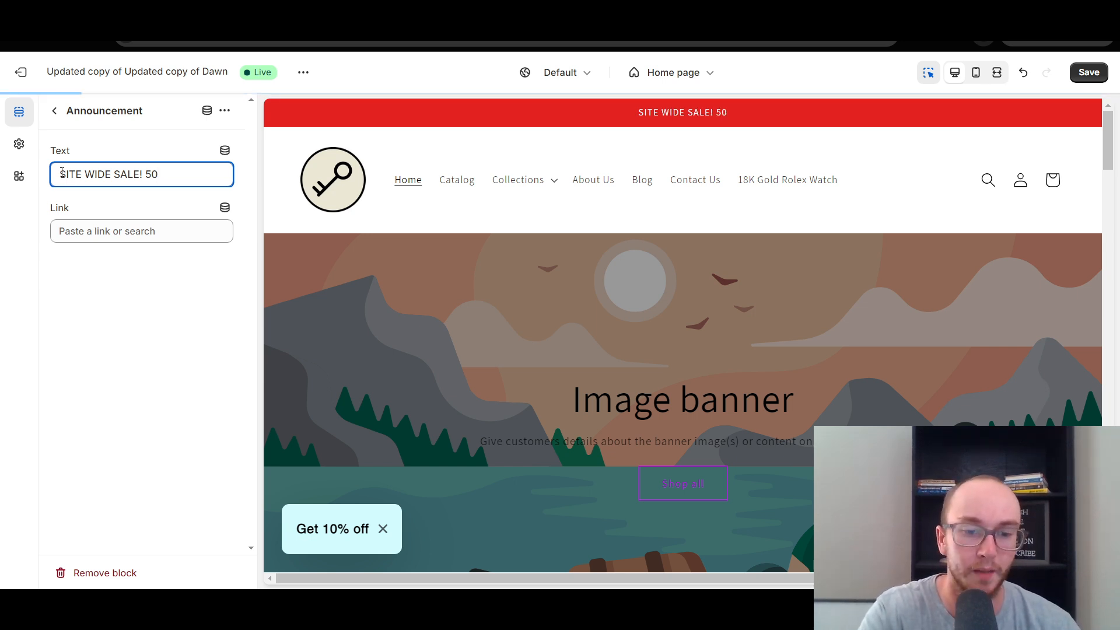
pyautogui.write('PERCENT OFF')
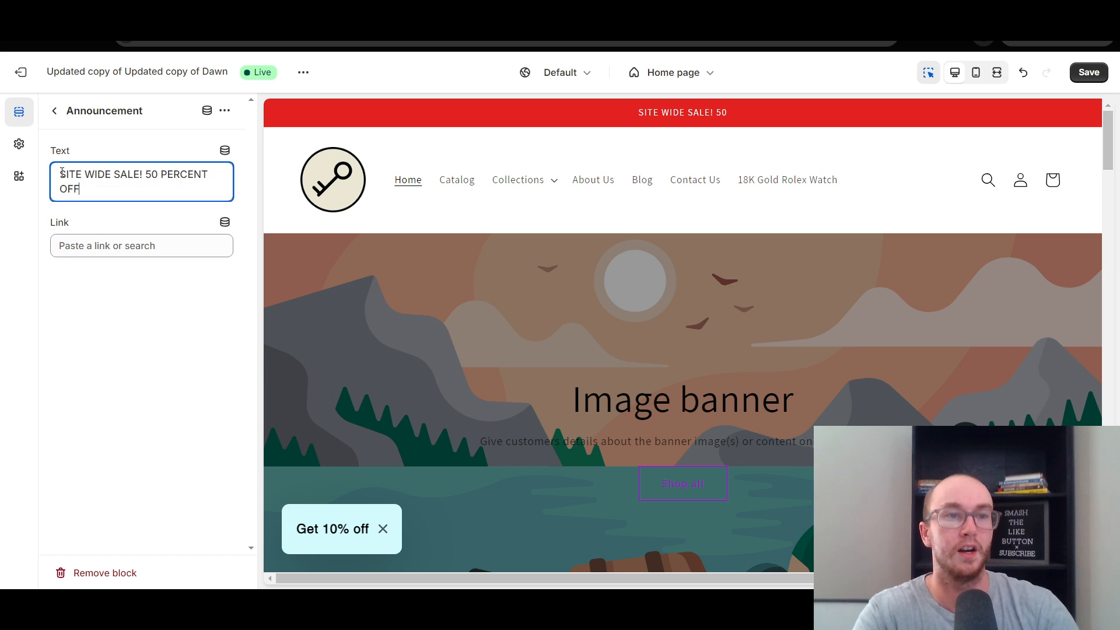
pyautogui.write(' EVERYTHING!')
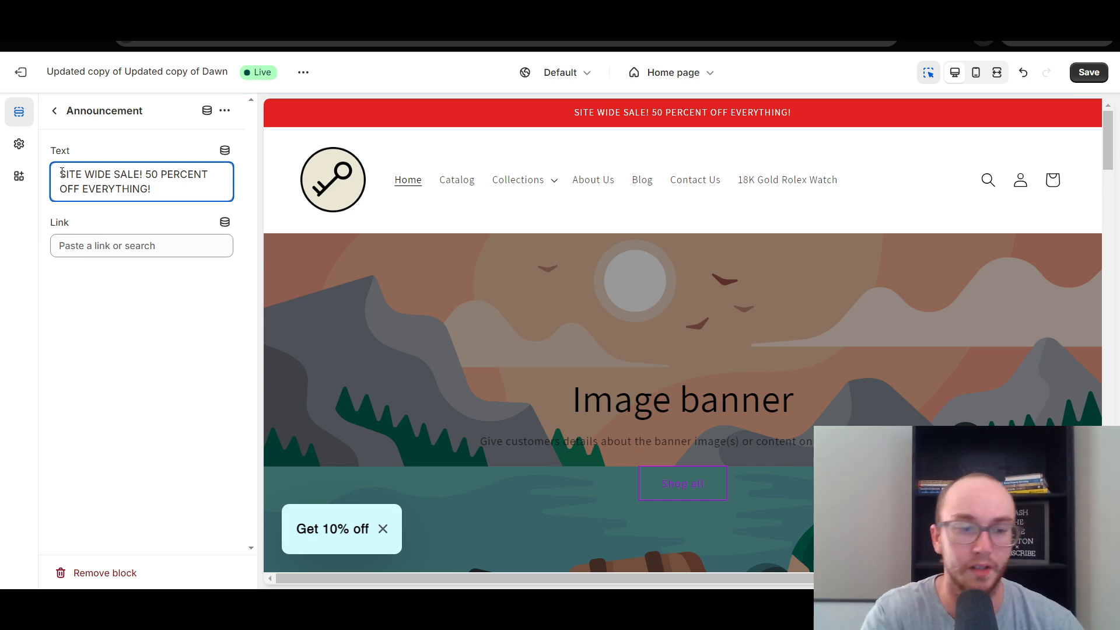
# Step: Append "100 DOLLAR MINIMUM" to the announcement text and look through the announcement's link options without choosing one
pyautogui.write('1')
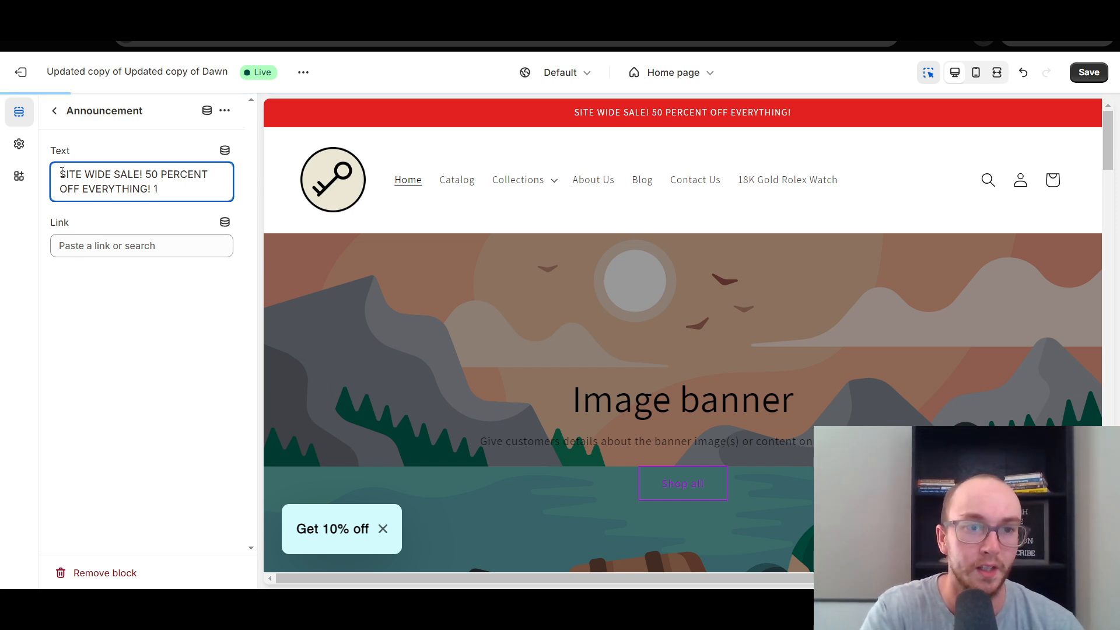
pyautogui.write('00 DOL')
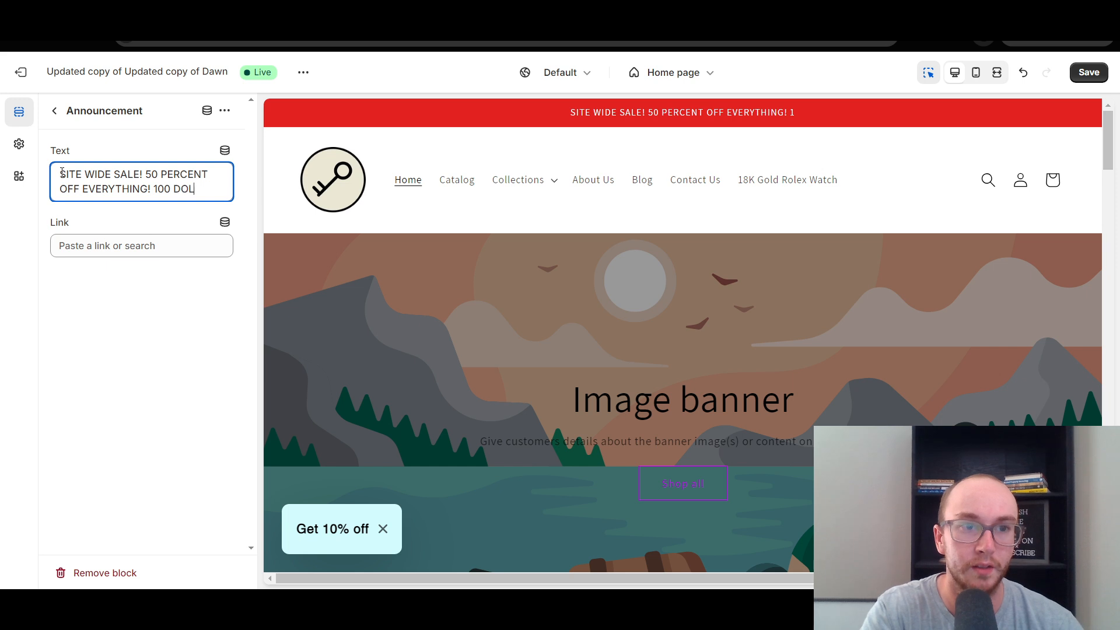
pyautogui.write('LAR MINIMUM')
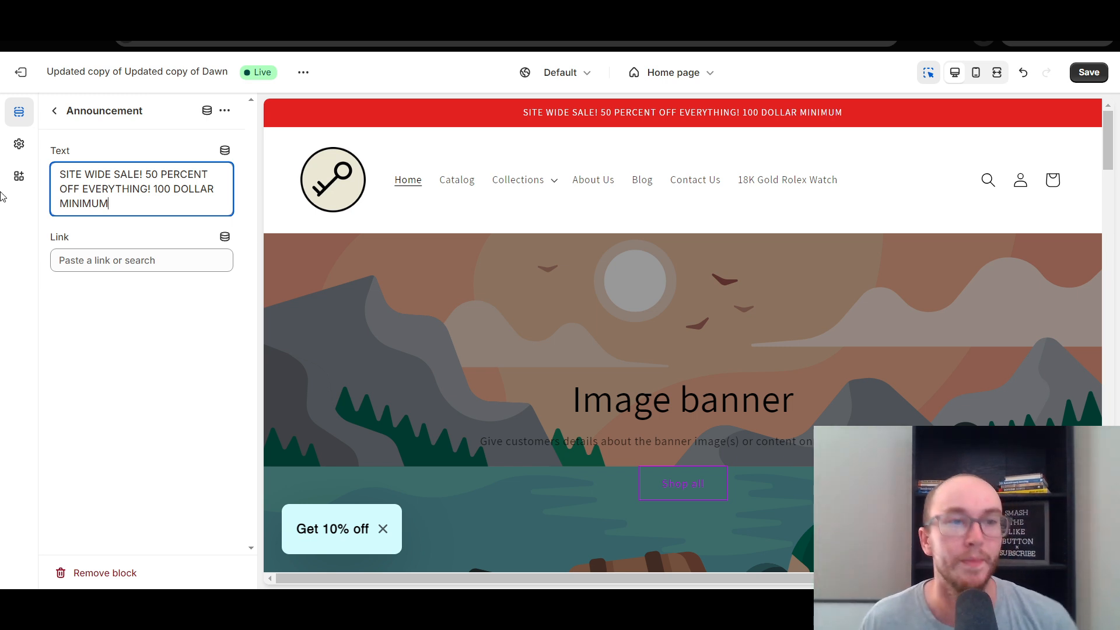
pyautogui.click(163, 254)
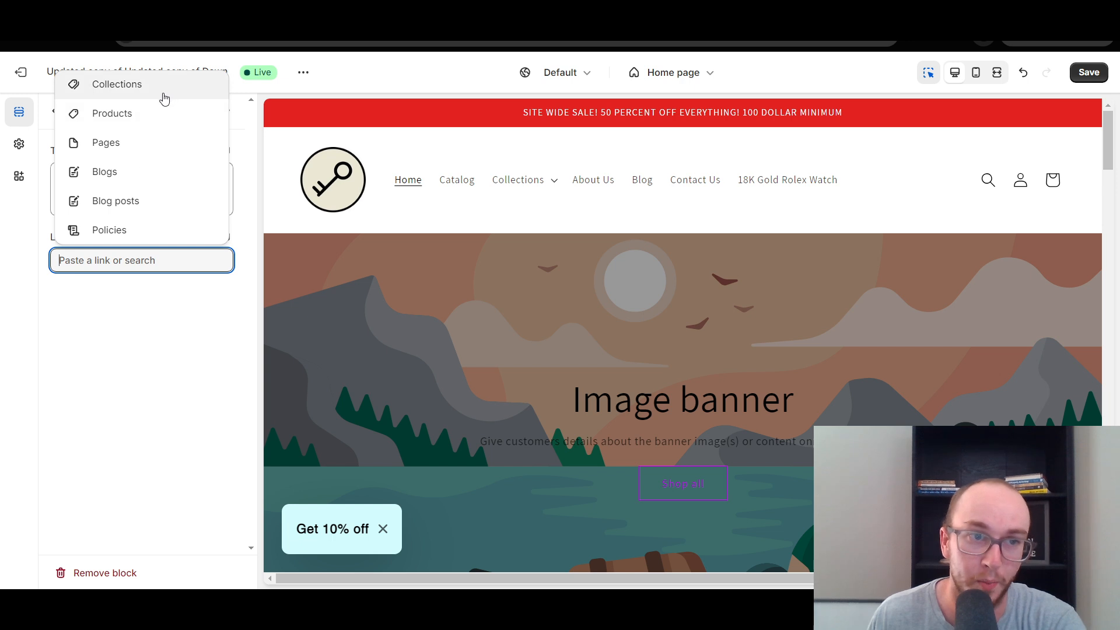
pyautogui.click(192, 355)
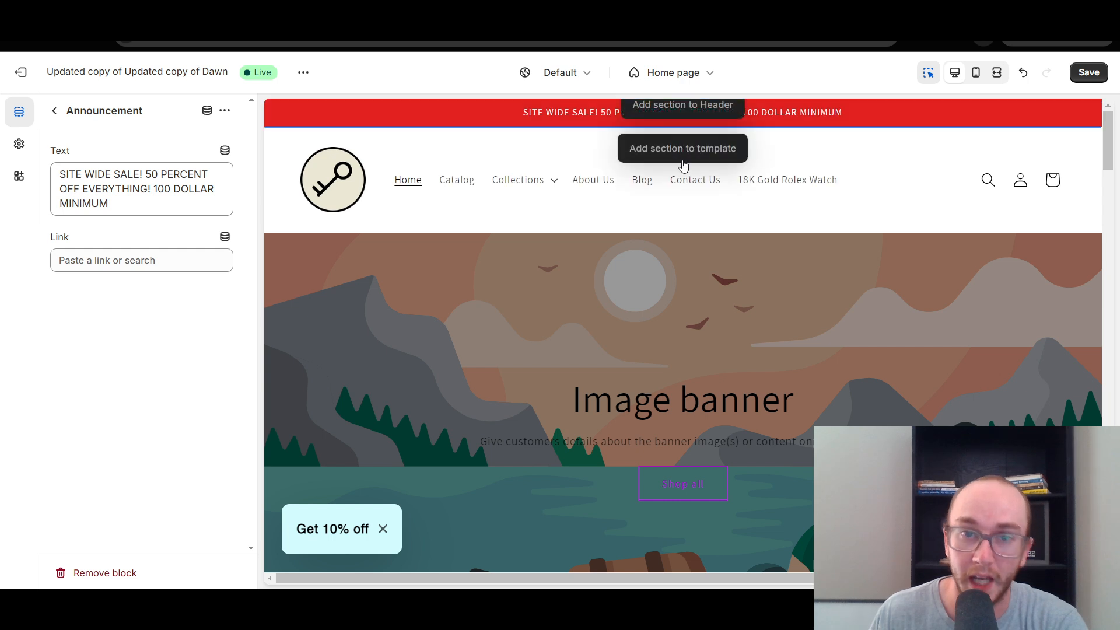
# Step: Replace "100 DOLLAR MINIMUM" in the announcement text with "AUTOMATICALLY APPLIES AT CHECKOUT"
pyautogui.moveTo(187, 211); pyautogui.dragTo(154, 190)
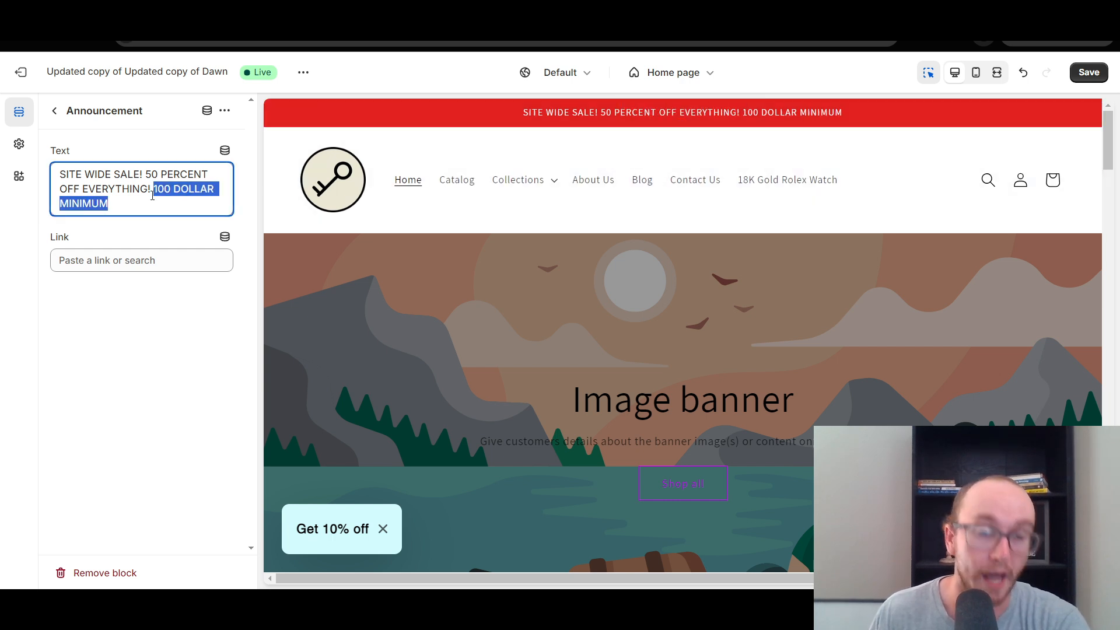
pyautogui.write('A')
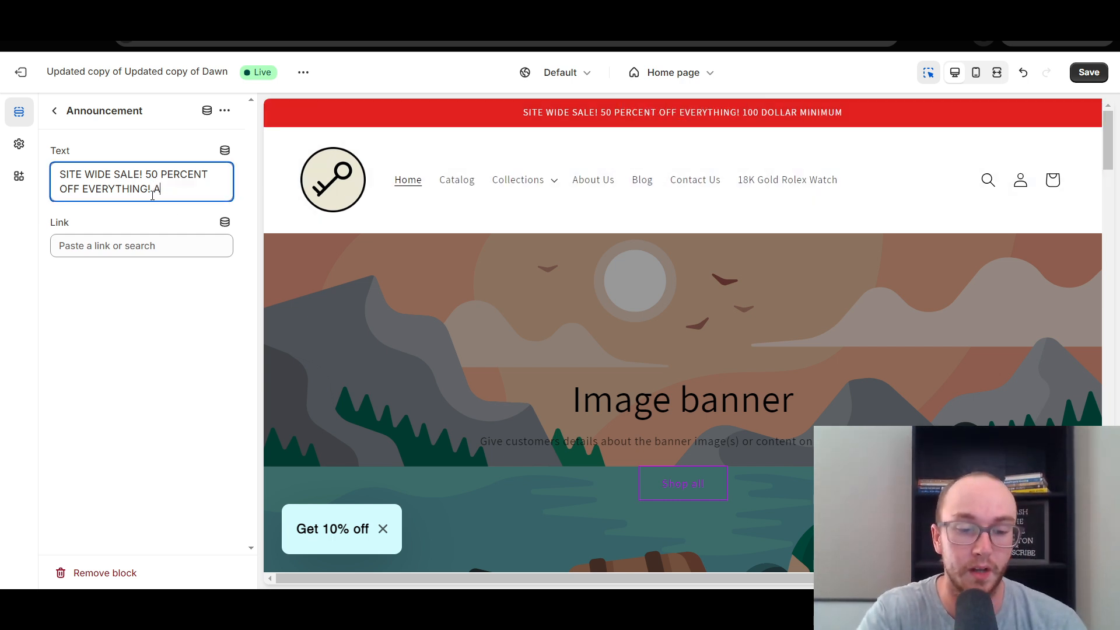
pyautogui.write('UTOMATICALL')
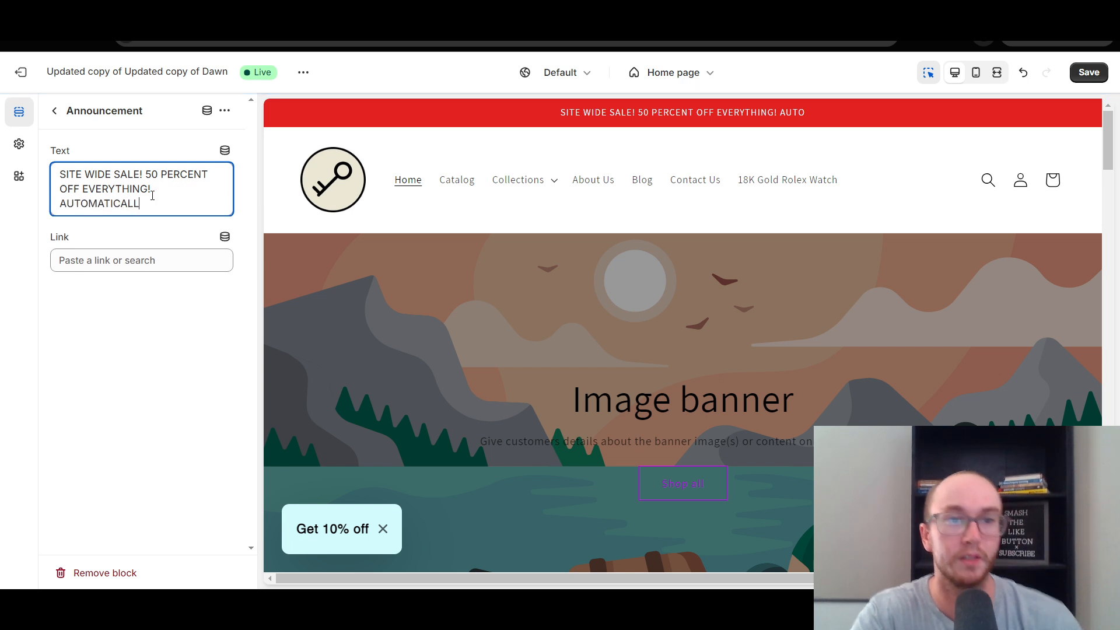
pyautogui.write('Y APP')
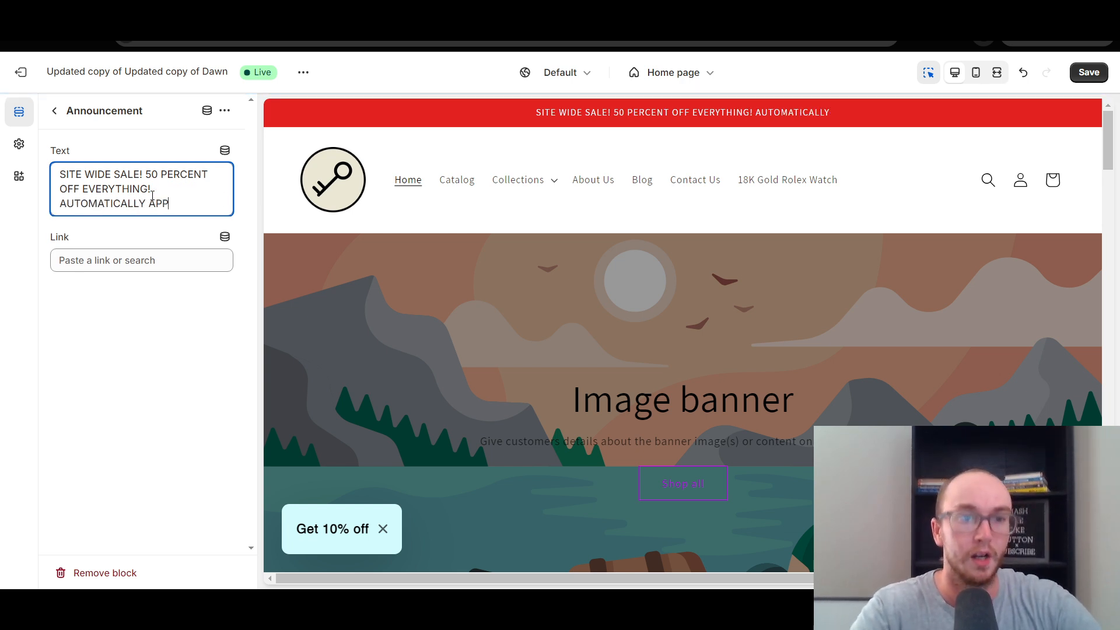
pyautogui.write('LIES AT ')
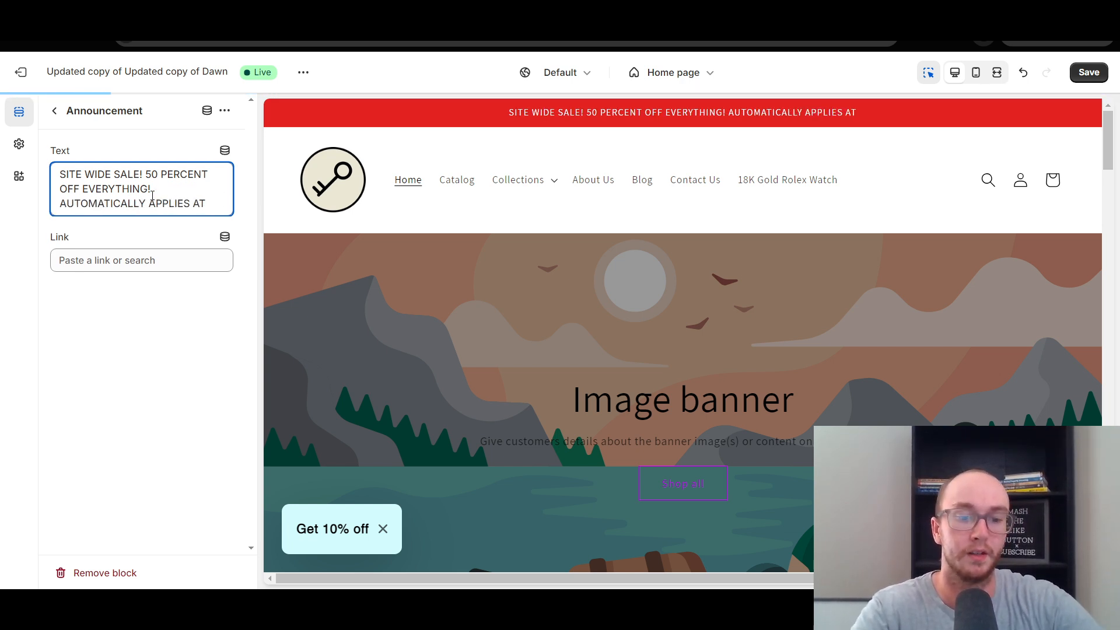
pyautogui.write('CHECKOUT')
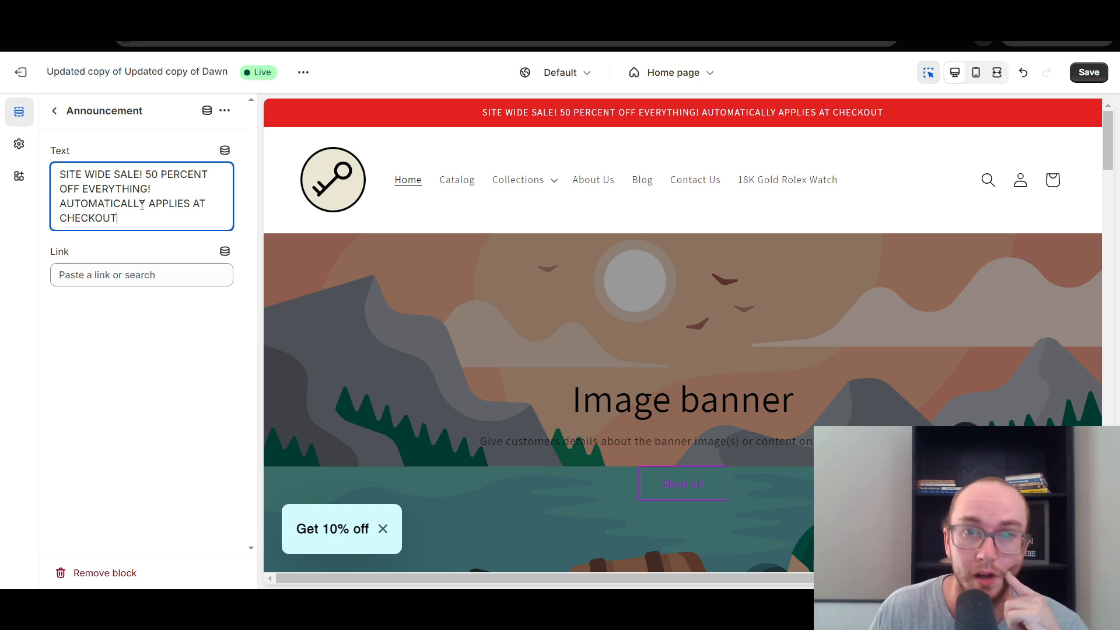
pyautogui.click(146, 242)
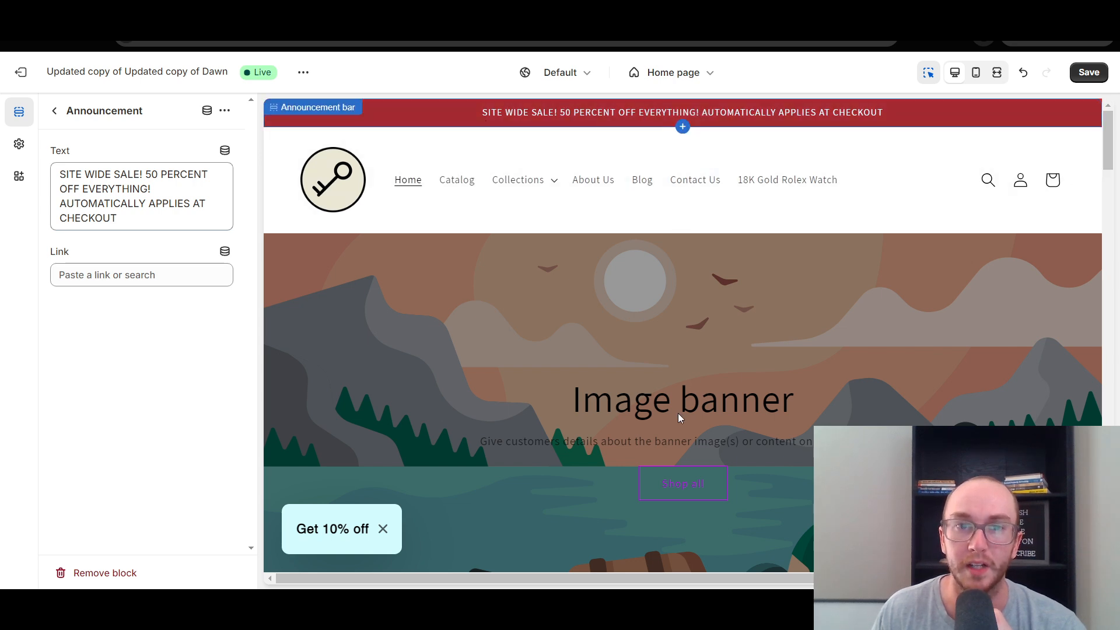
# Step: Look over the home page preview and save the theme changes
pyautogui.scroll(-12, 679, 415)
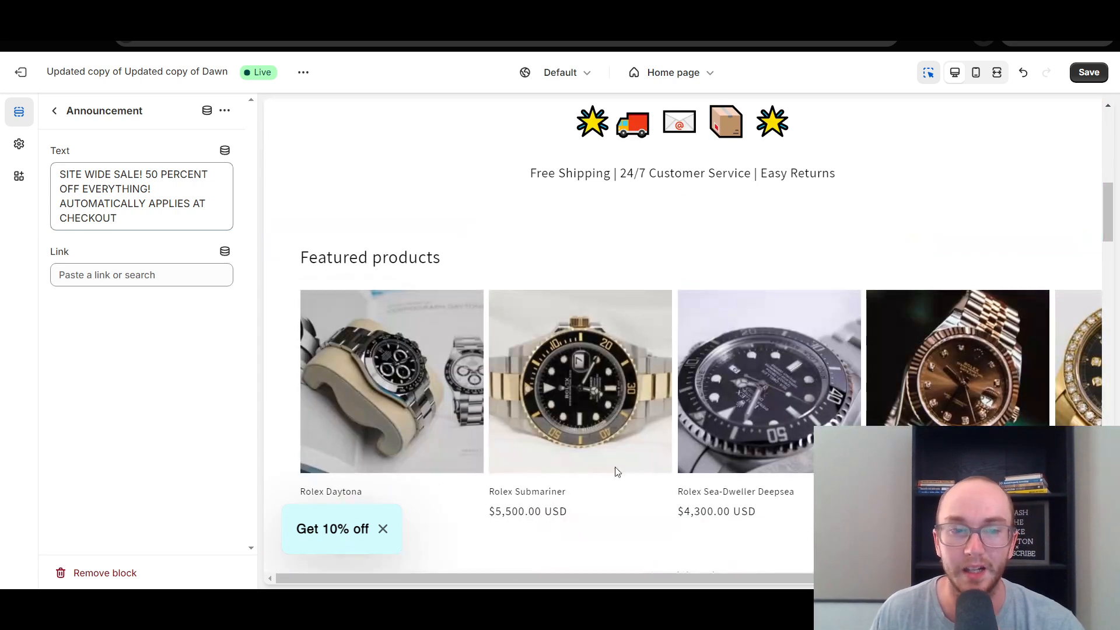
pyautogui.scroll(-4, 673, 477)
pyautogui.scroll(15, 674, 475)
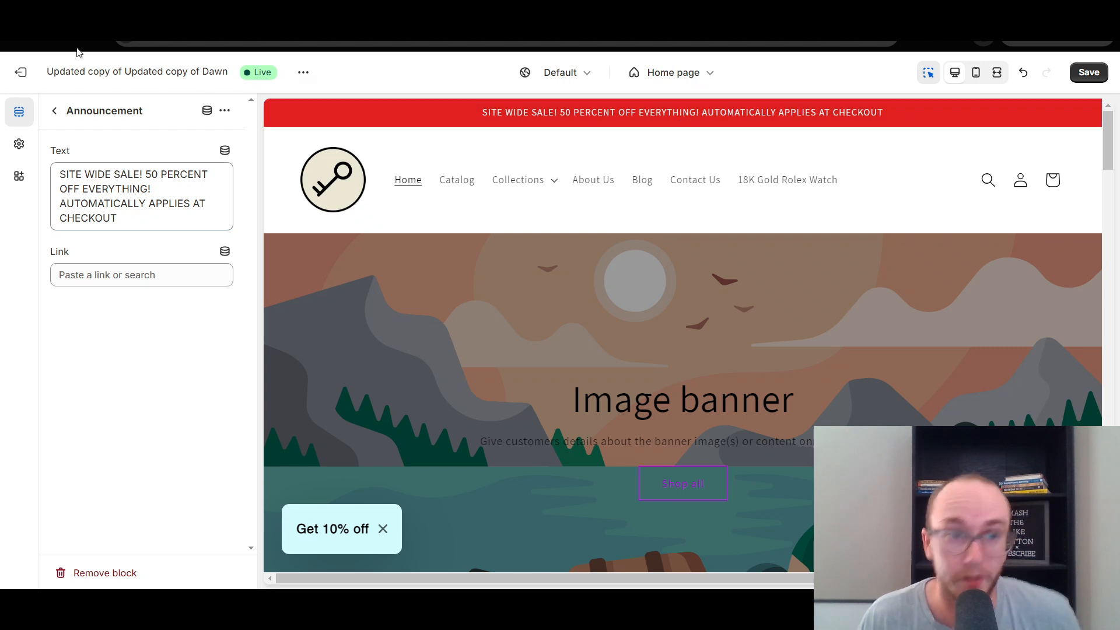
pyautogui.click(1082, 82)
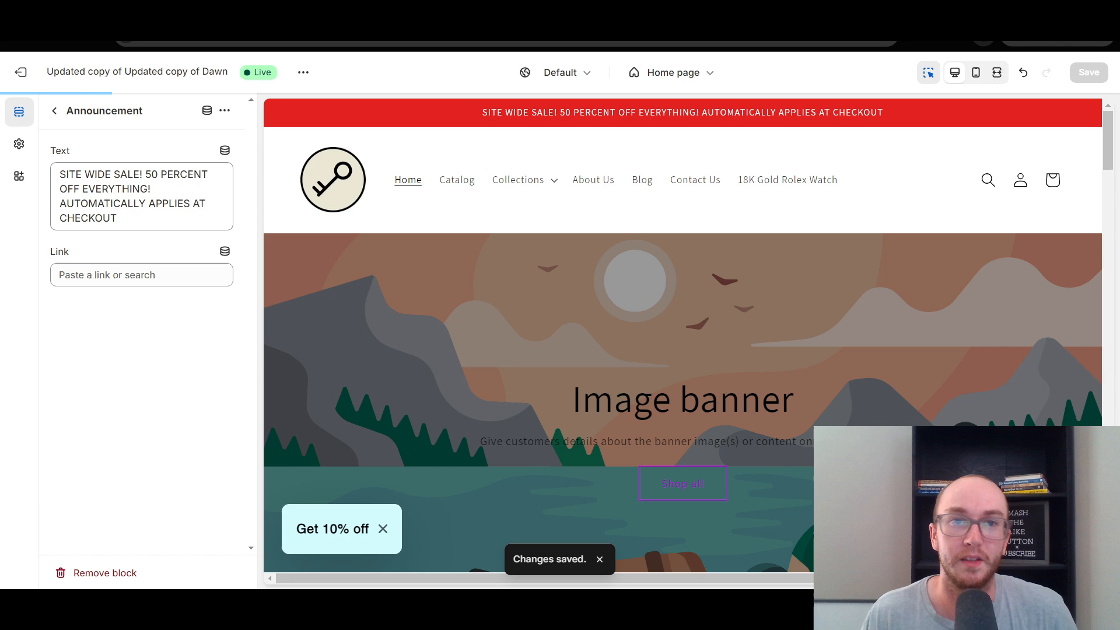
# Step: Switch to the live storefront, reload the home page and check the site wide sale announcement
pyautogui.click(210, 13)
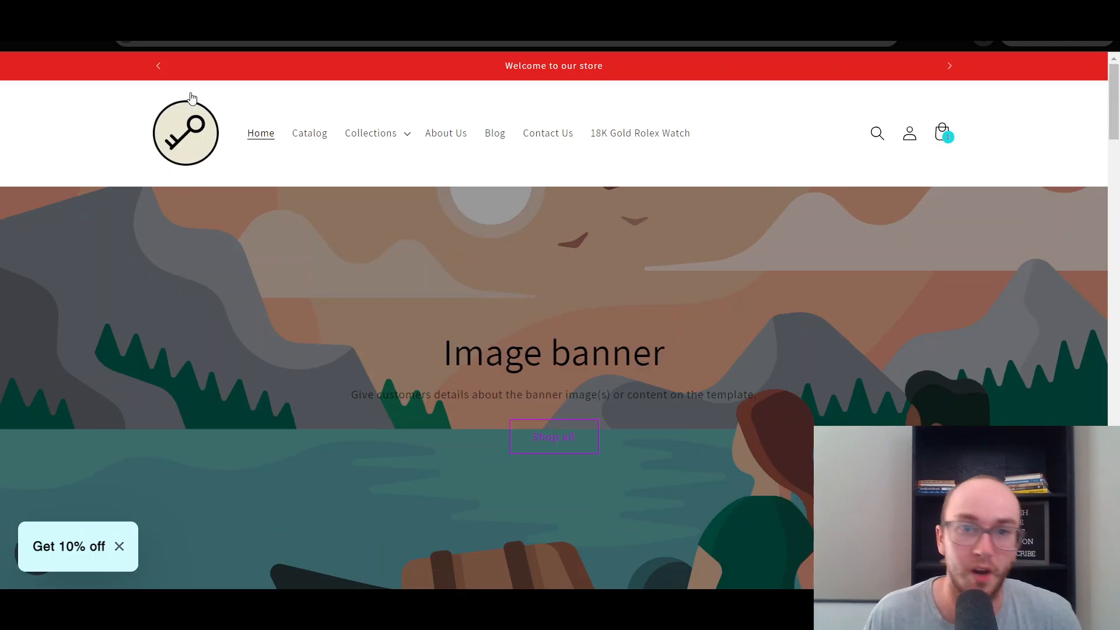
pyautogui.click(64, 44)
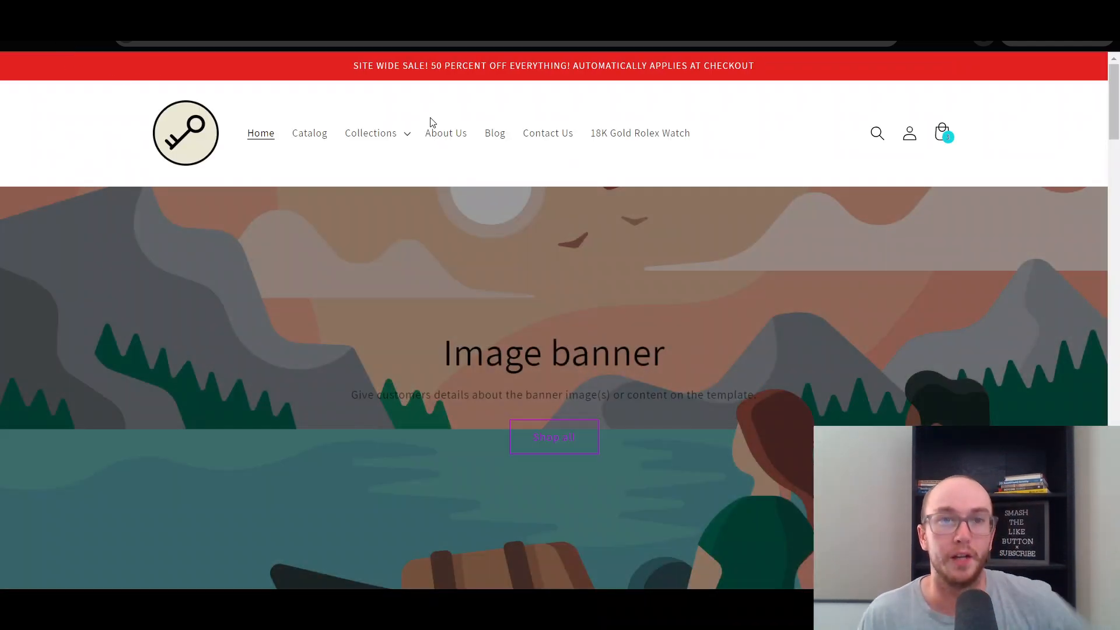
pyautogui.moveTo(436, 67); pyautogui.dragTo(649, 68)
pyautogui.click(688, 76)
pyautogui.scroll(-6, 837, 350)
pyautogui.scroll(5, 810, 350)
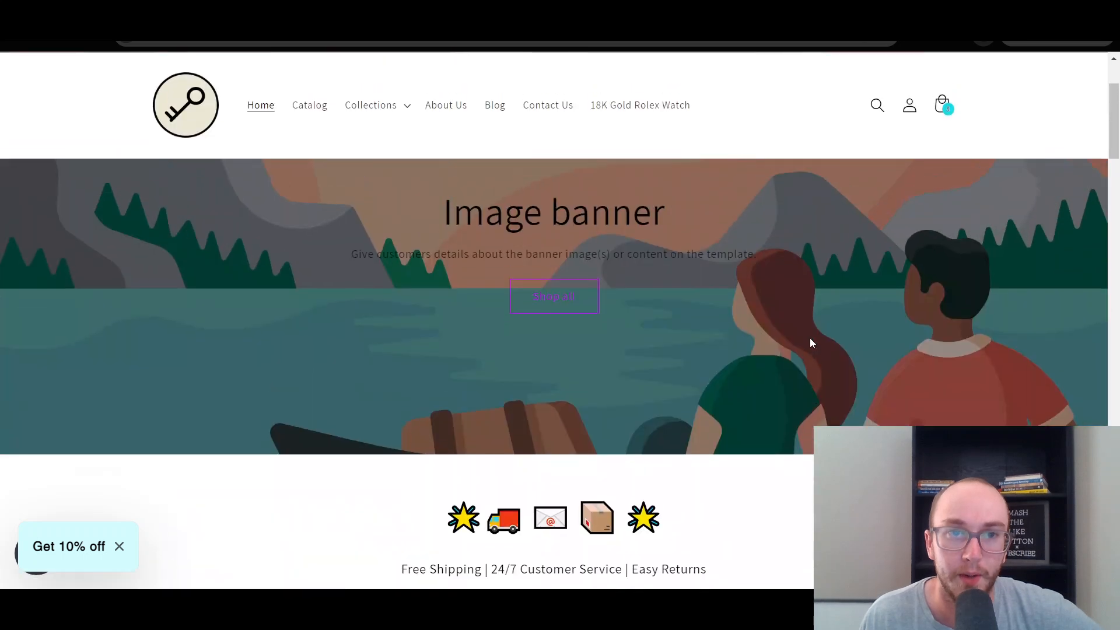
pyautogui.scroll(2, 408, 244)
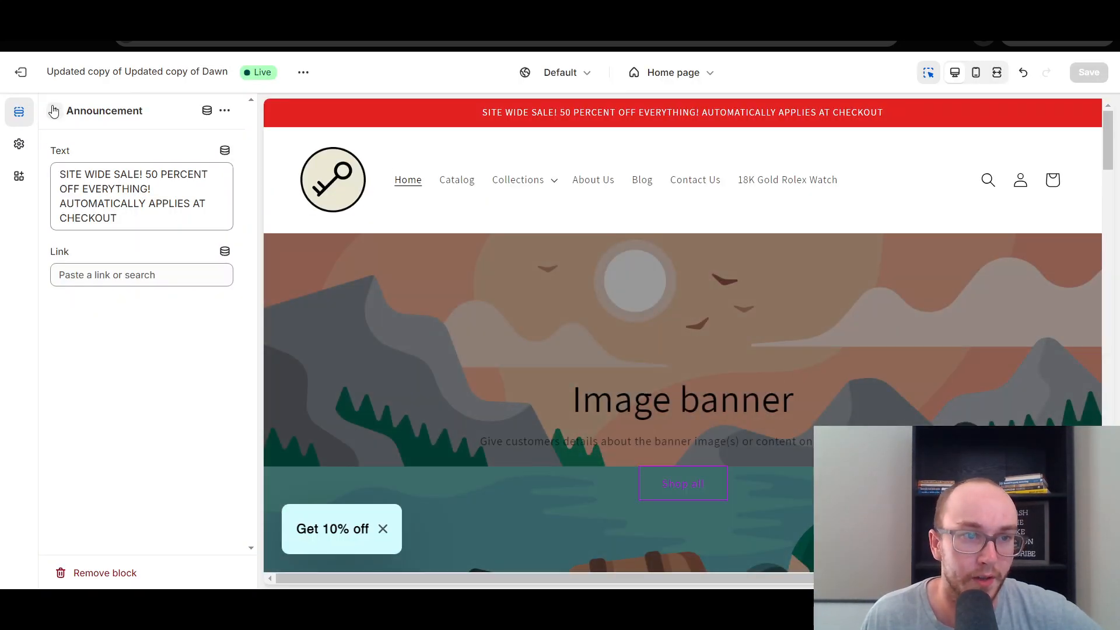
pyautogui.click(53, 110)
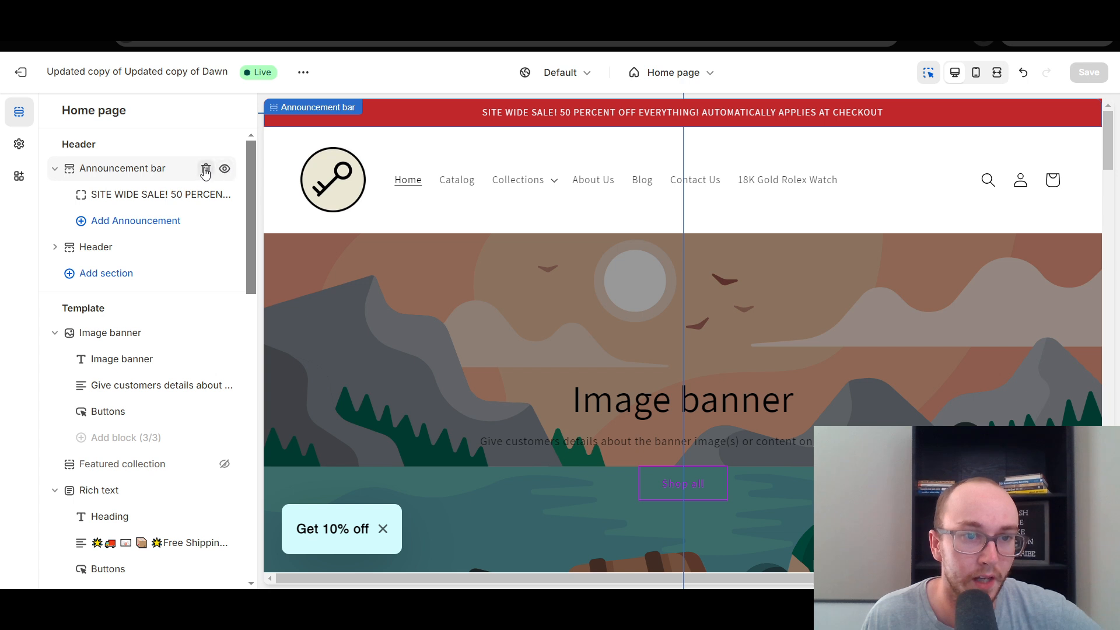
pyautogui.click(55, 169)
pyautogui.click(55, 169)
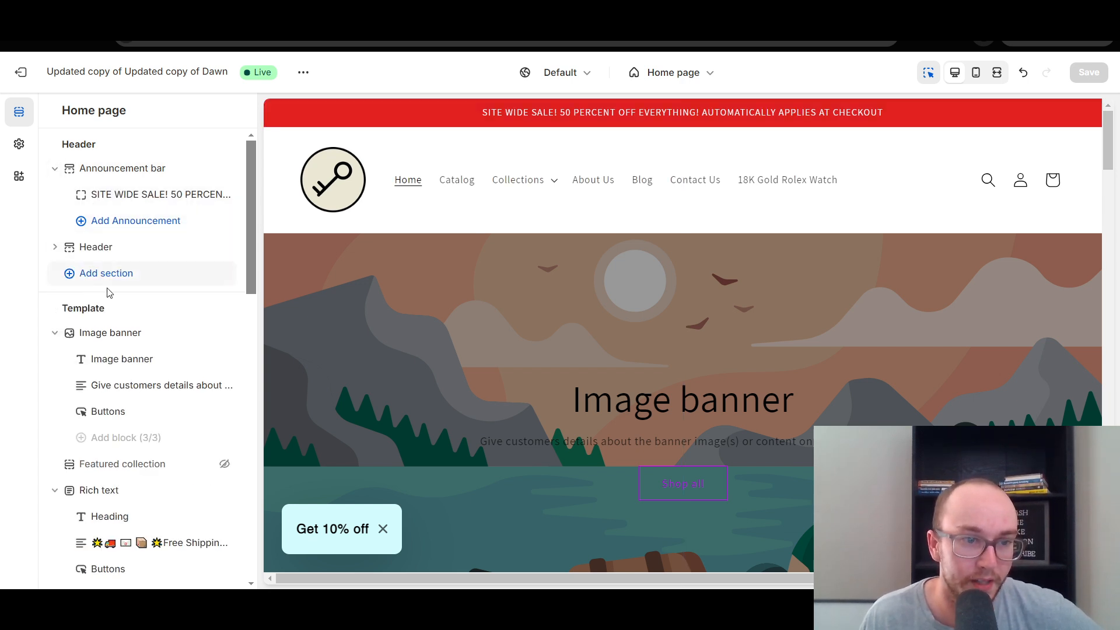
pyautogui.scroll(-1, 145, 533)
pyautogui.scroll(1, 137, 503)
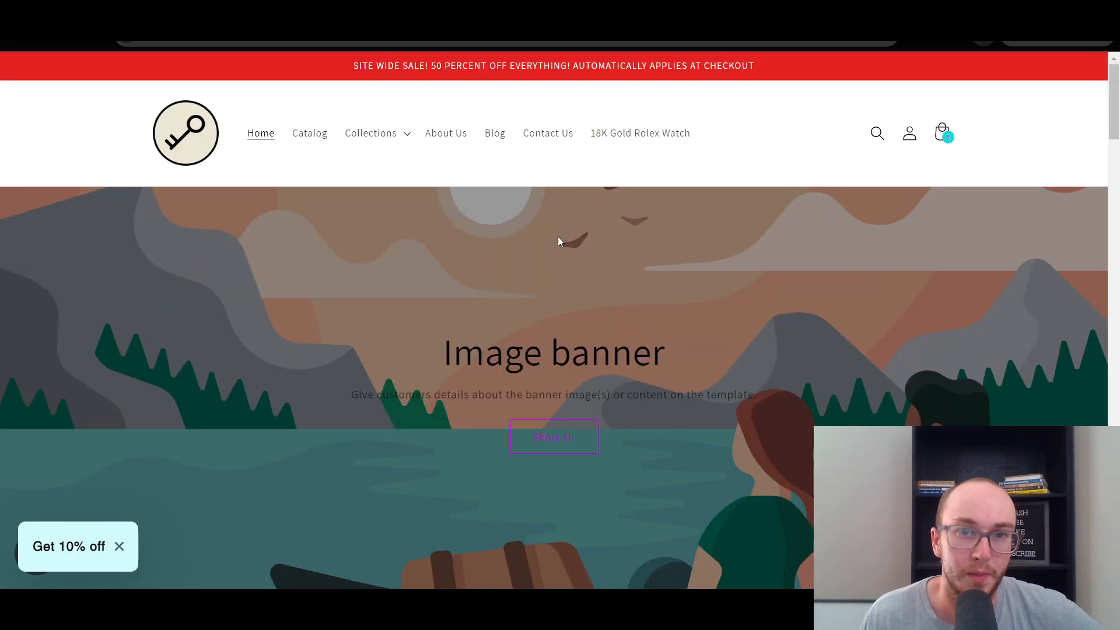
# Step: Check the sale announcement bar on the storefront's home, blog and cart pages
pyautogui.scroll(-5, 557, 236)
pyautogui.scroll(5, 557, 247)
pyautogui.click(556, 250)
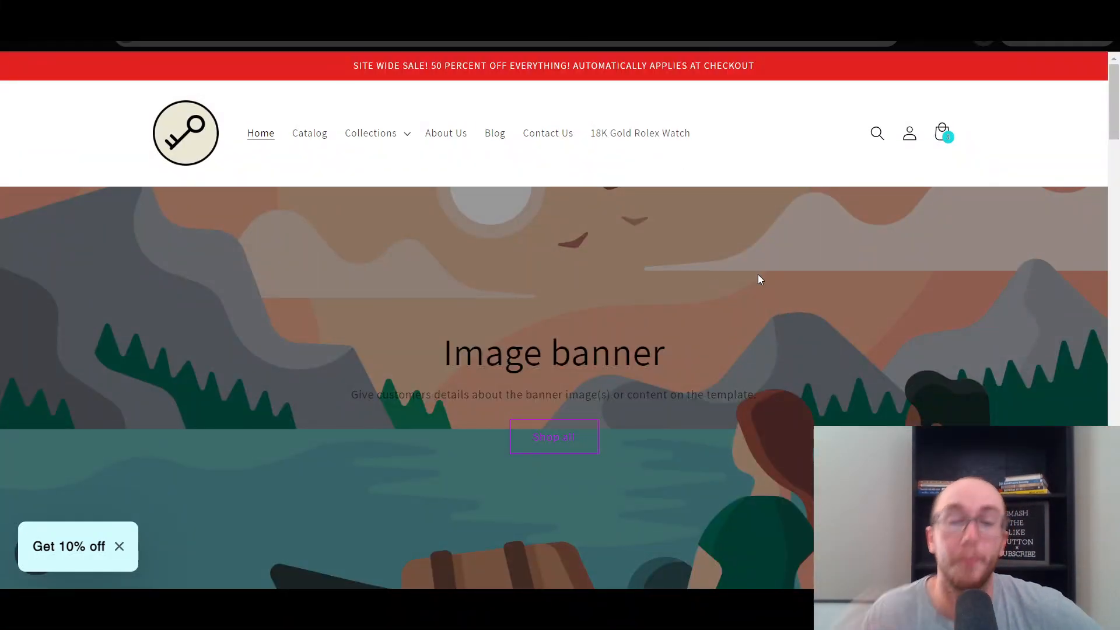
pyautogui.click(495, 138)
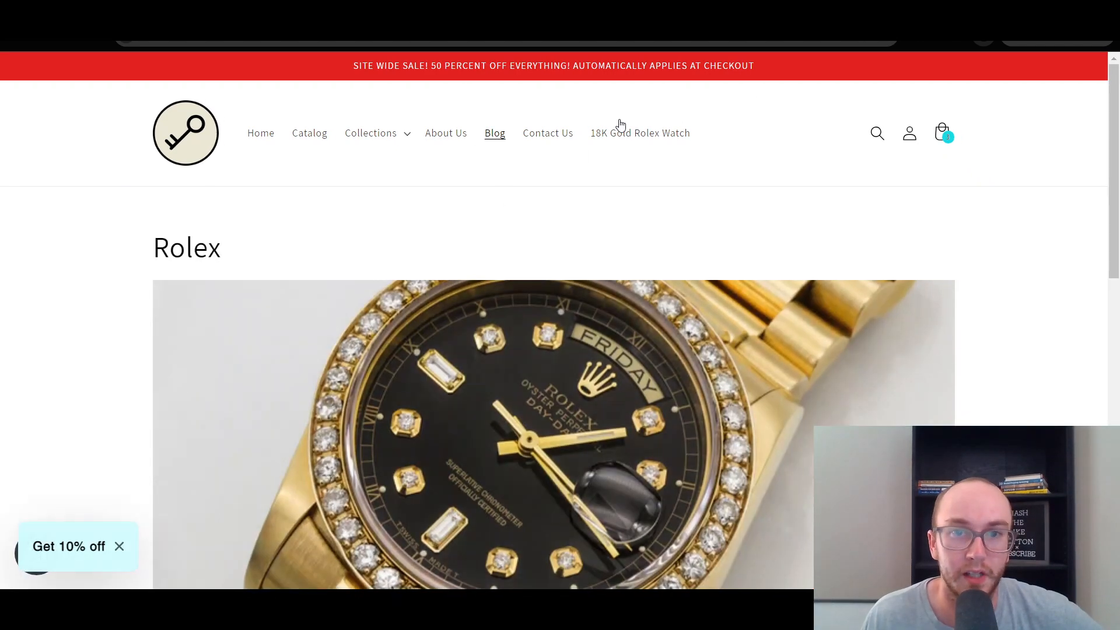
pyautogui.click(260, 134)
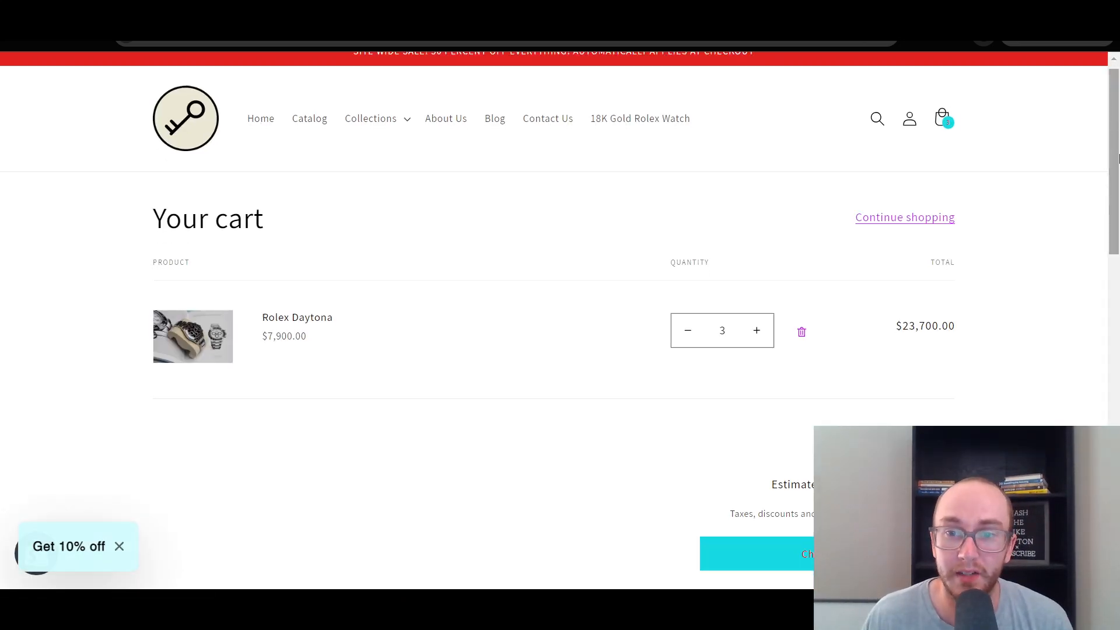
pyautogui.scroll(-3, 1116, 181)
pyautogui.moveTo(1115, 178); pyautogui.dragTo(1116, 124)
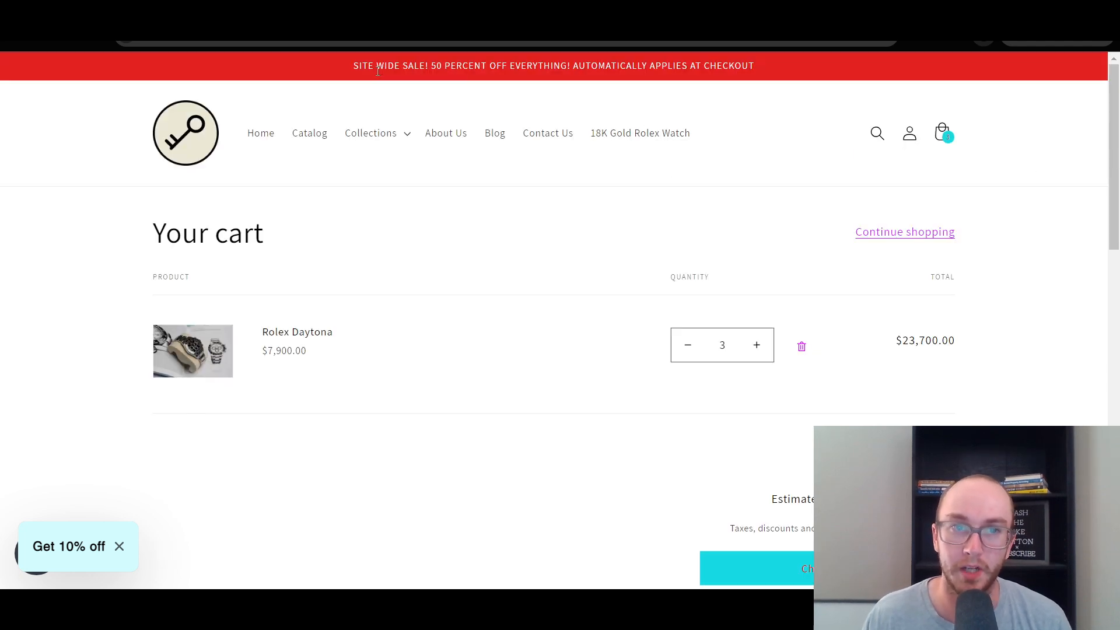
# Step: Check the sale announcement text on the storefront's cart page and in the theme editor's home page preview
pyautogui.moveTo(352, 67); pyautogui.dragTo(802, 71)
pyautogui.click(802, 68)
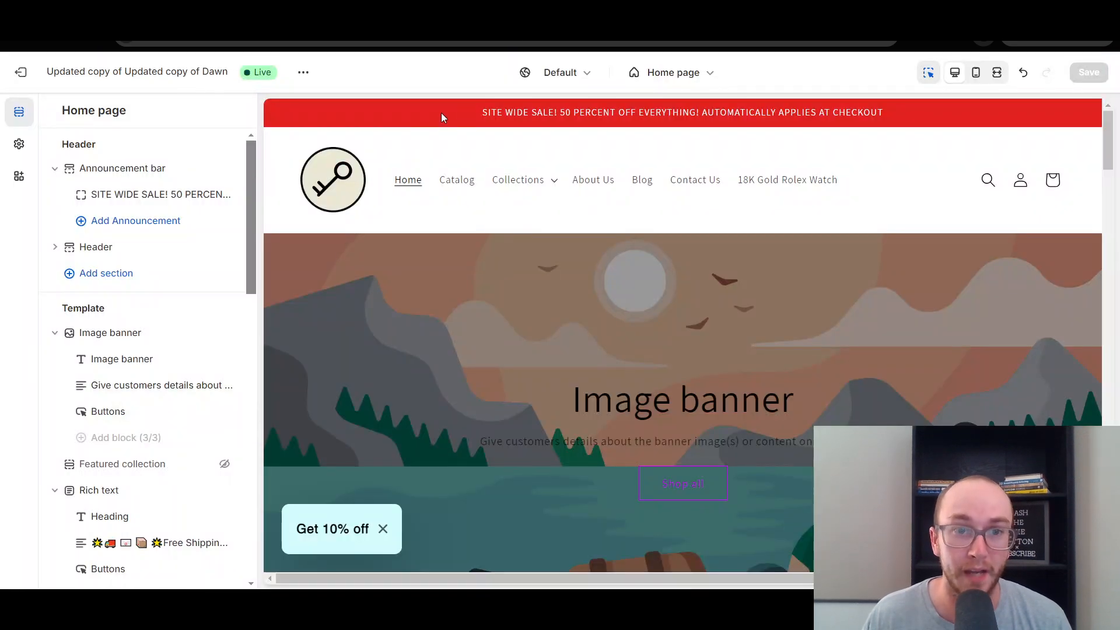
pyautogui.scroll(-1, 751, 340)
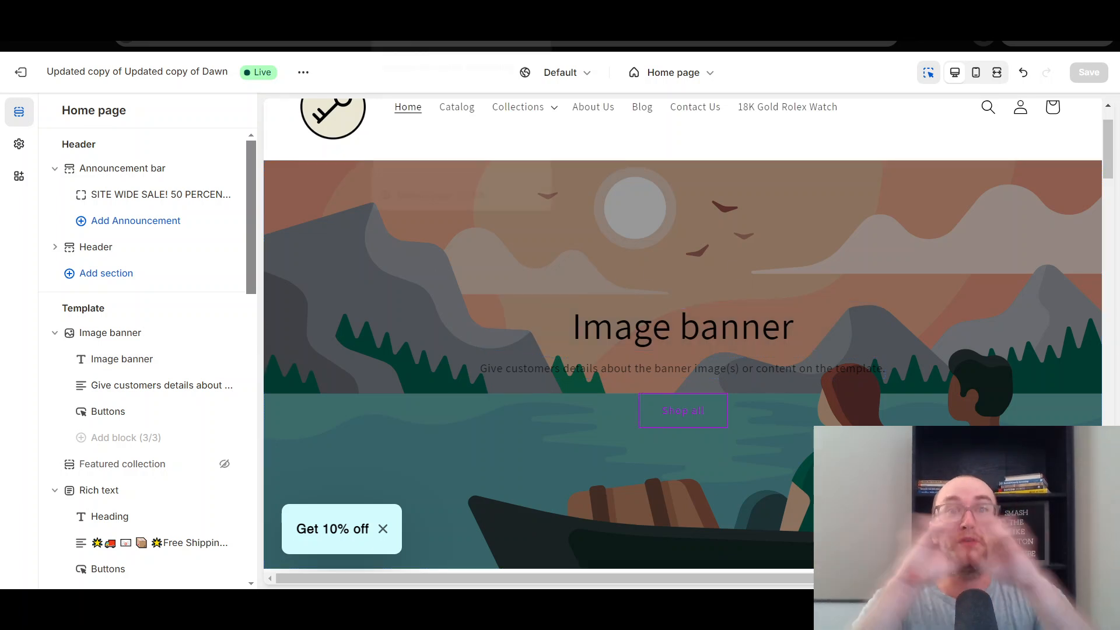
# Step: Switch back to the storefront, open its home page and look over the image banner and featured products
pyautogui.click(418, 13)
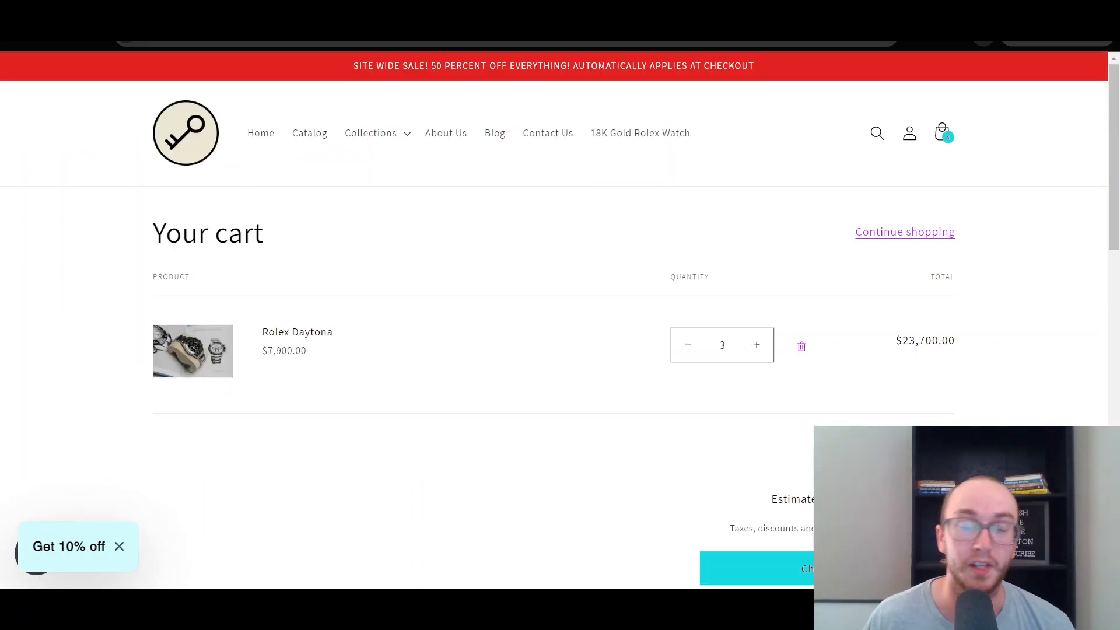
pyautogui.click(192, 144)
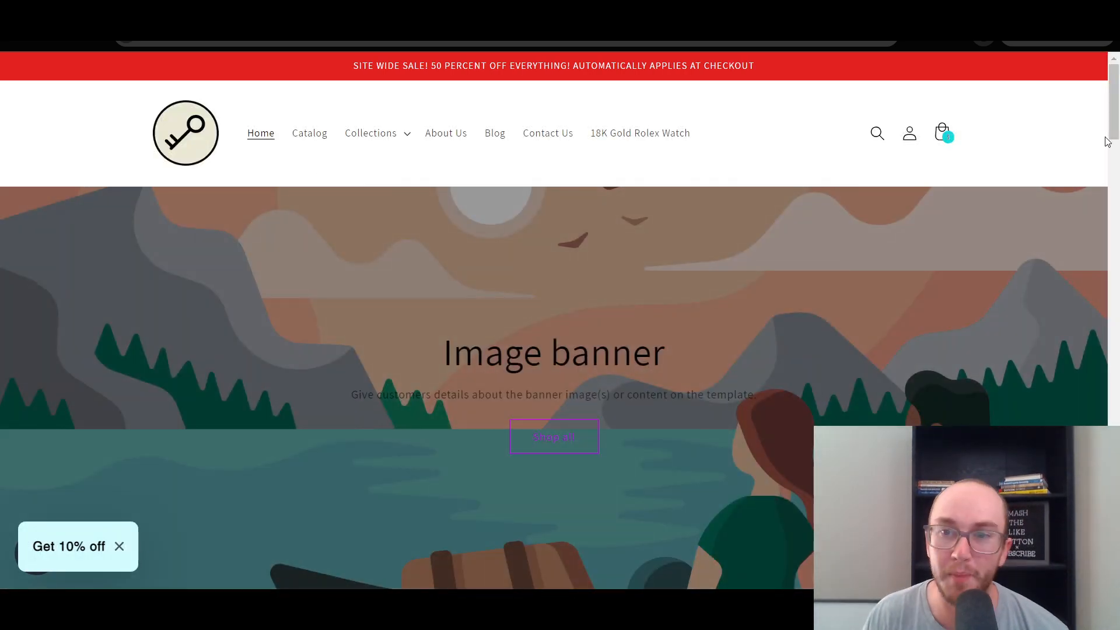
pyautogui.moveTo(1115, 104)
pyautogui.mouseDown()
pyautogui.moveTo(1114, 124)
pyautogui.moveTo(1115, 104)
pyautogui.mouseUp()
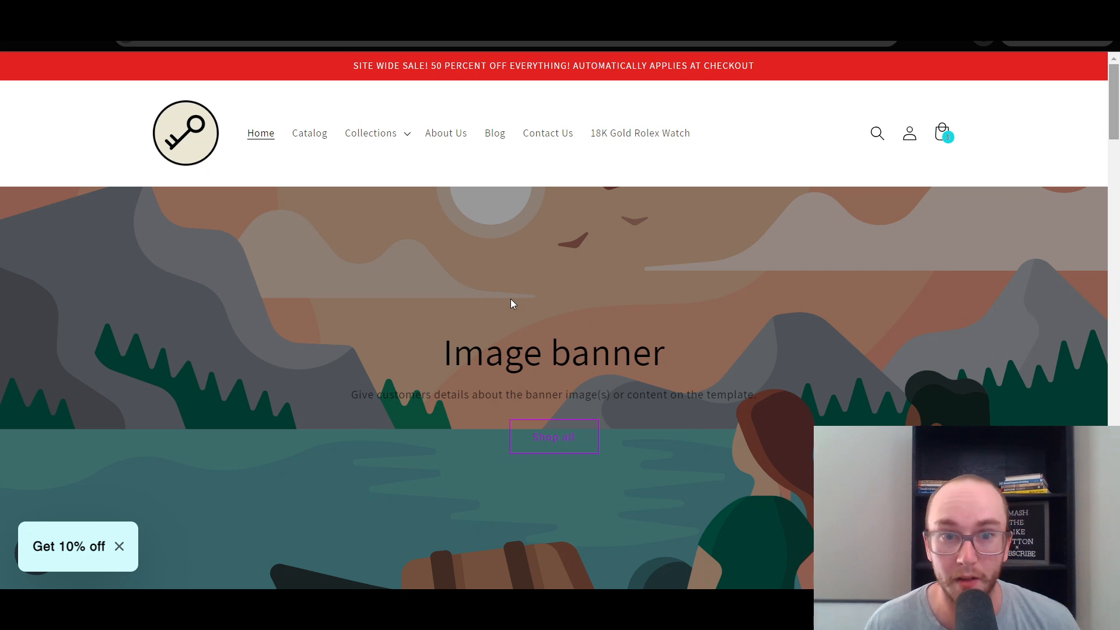
pyautogui.moveTo(440, 344); pyautogui.dragTo(743, 345)
pyautogui.click(743, 346)
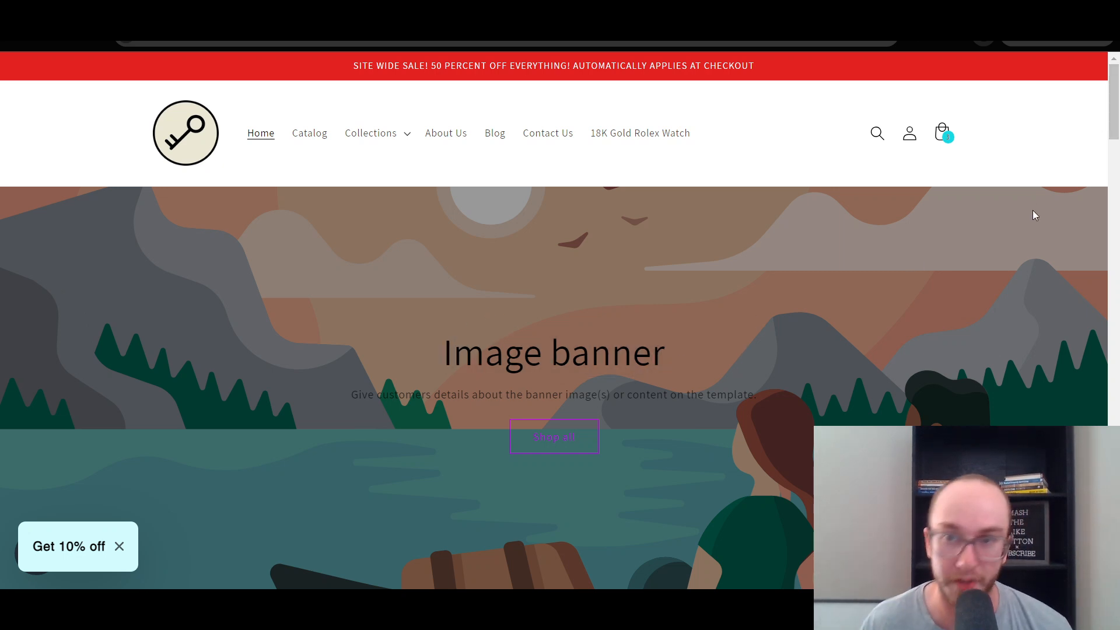
pyautogui.scroll(-10, 1095, 290)
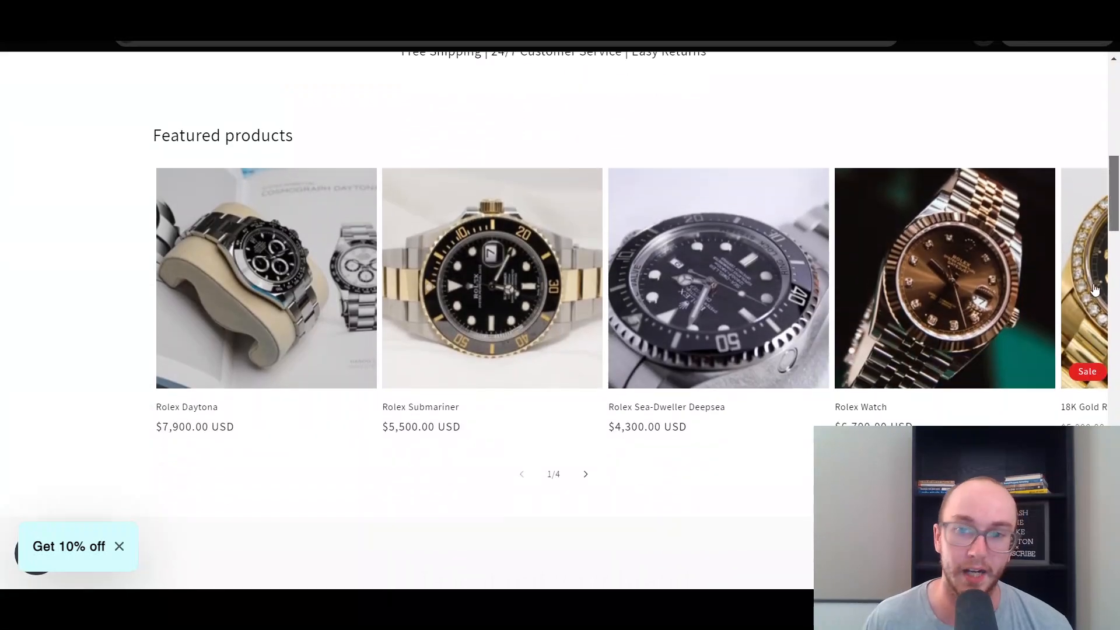
pyautogui.scroll(10, 846, 262)
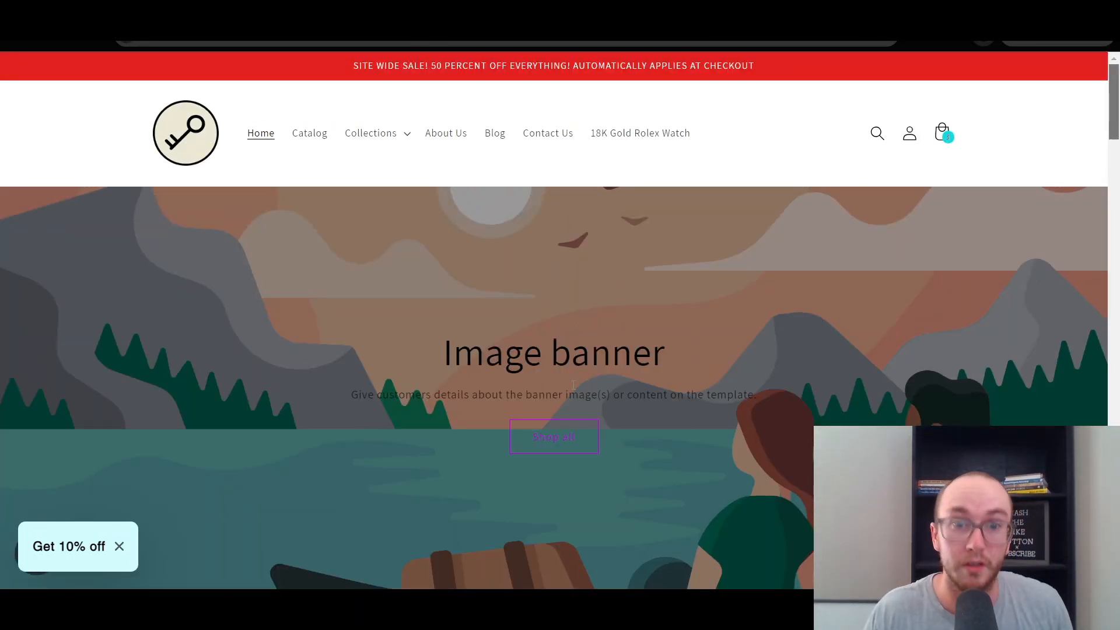
pyautogui.moveTo(425, 334); pyautogui.dragTo(855, 424)
pyautogui.click(791, 433)
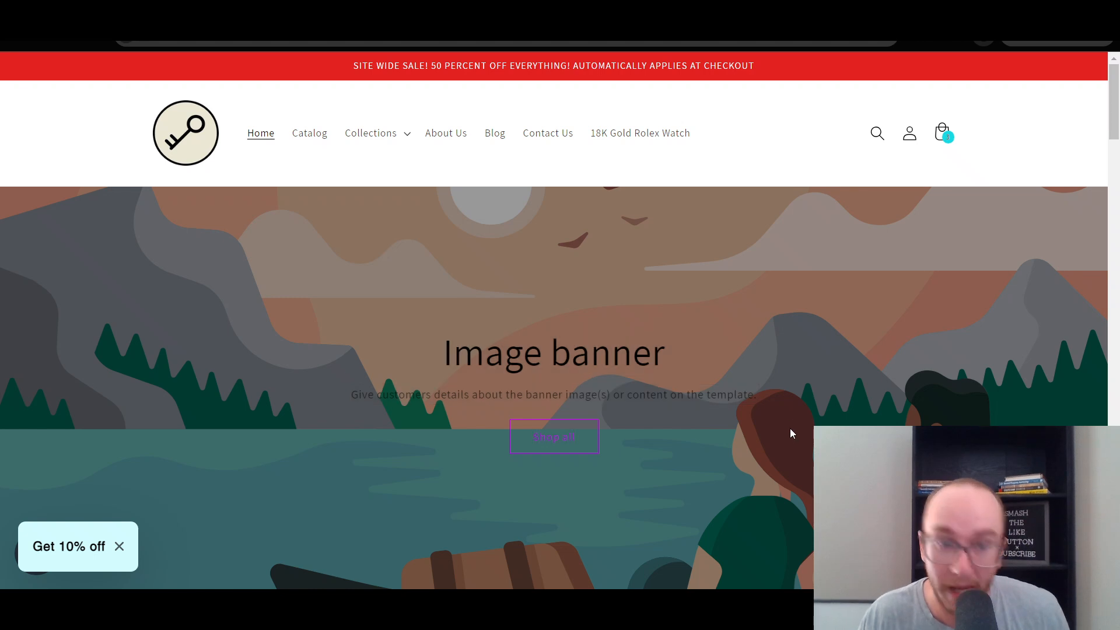